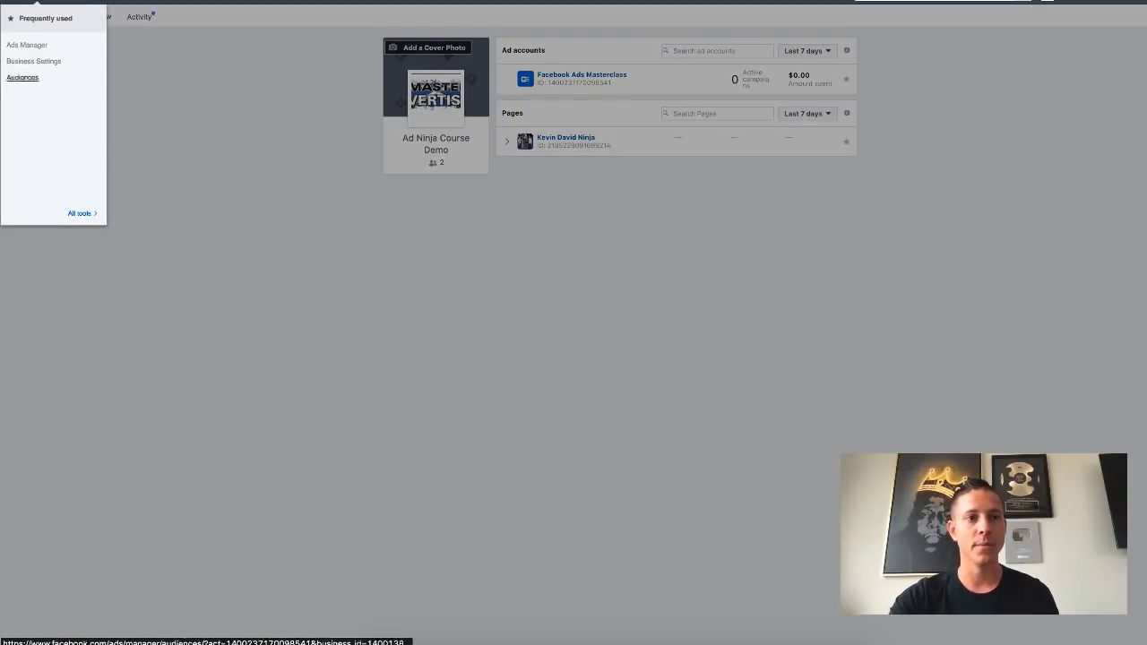
Open Audience Insights from the full tools list and start a new audience based on everyone on Facebook, dismissing the location tip.
left_click(80, 213)
left_click(151, 50)
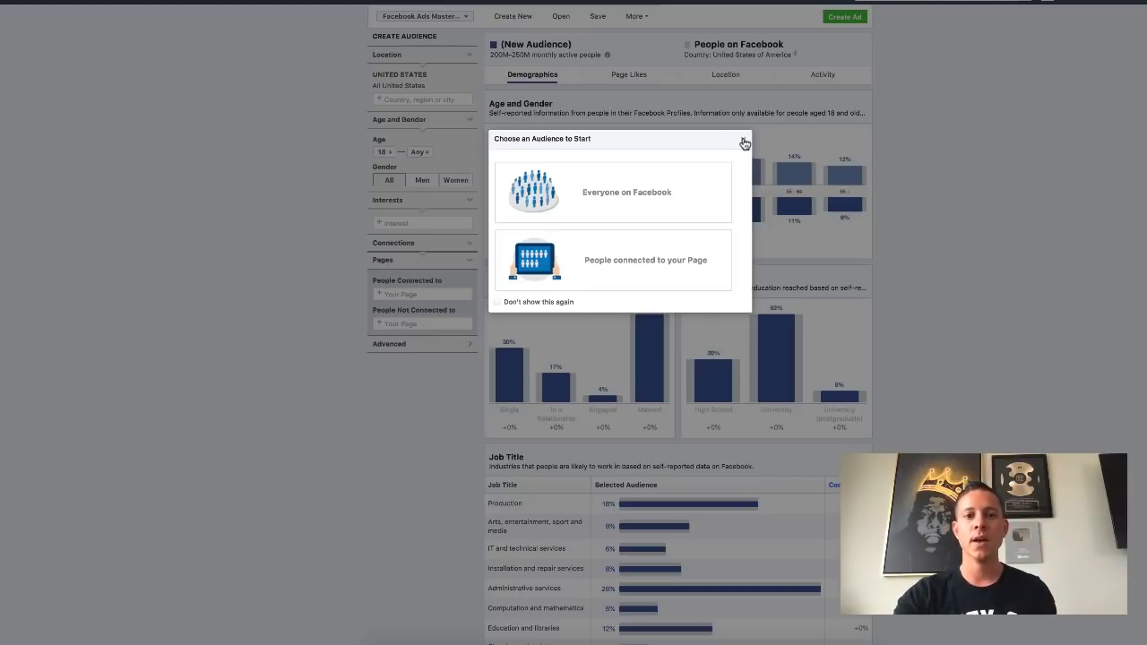
left_click(650, 176)
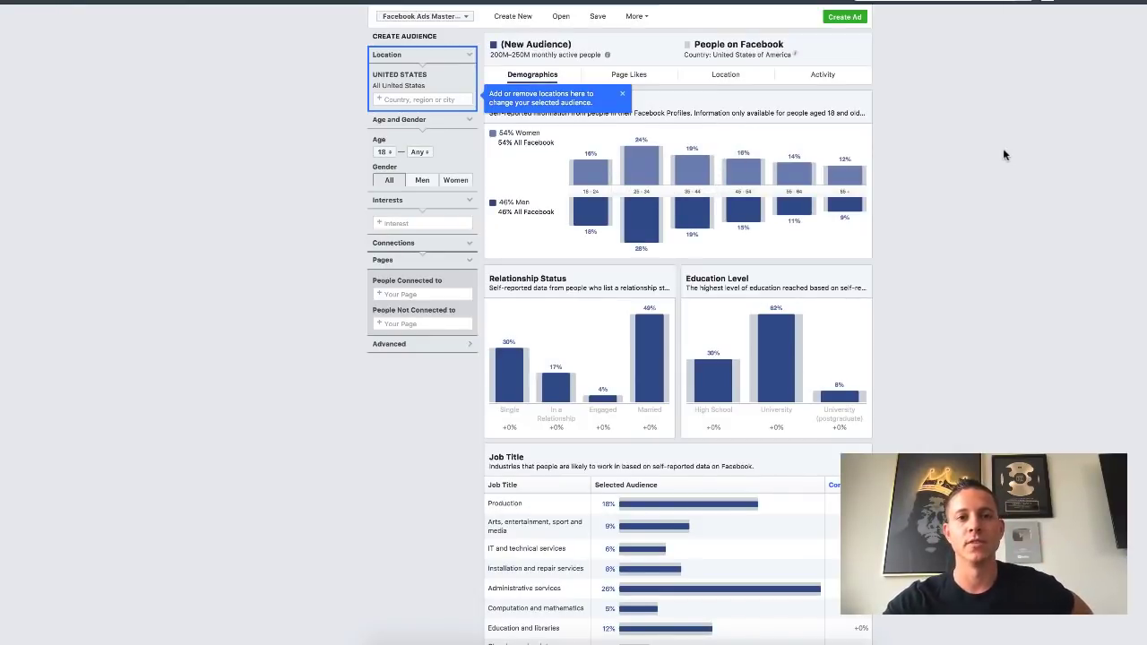
left_click(622, 93)
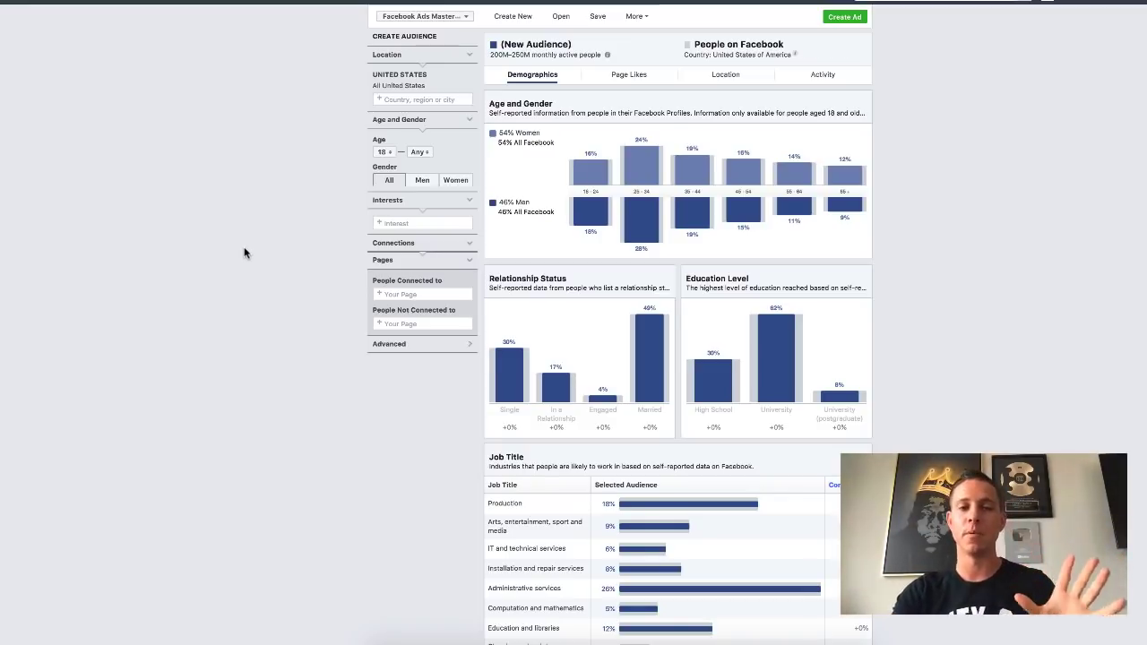
Filter the audience by the Oprah Winfrey interest, review its age and gender breakdown, and remove the interest.
left_click(399, 223)
type("o")
key("BackSpace")
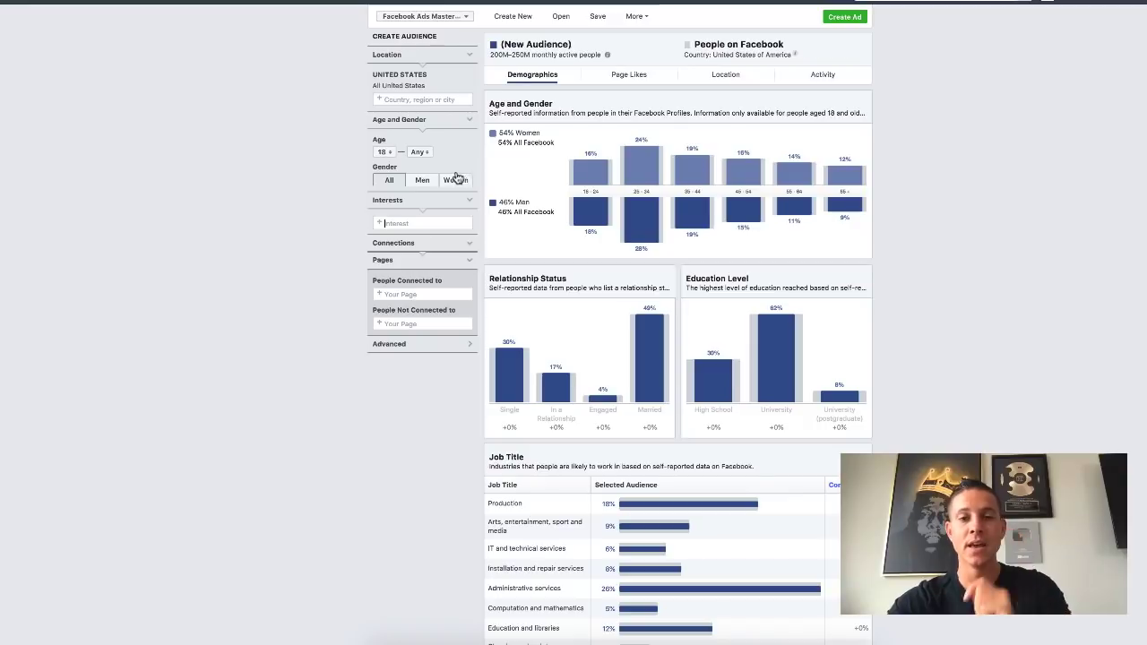
left_click(395, 224)
type("o")
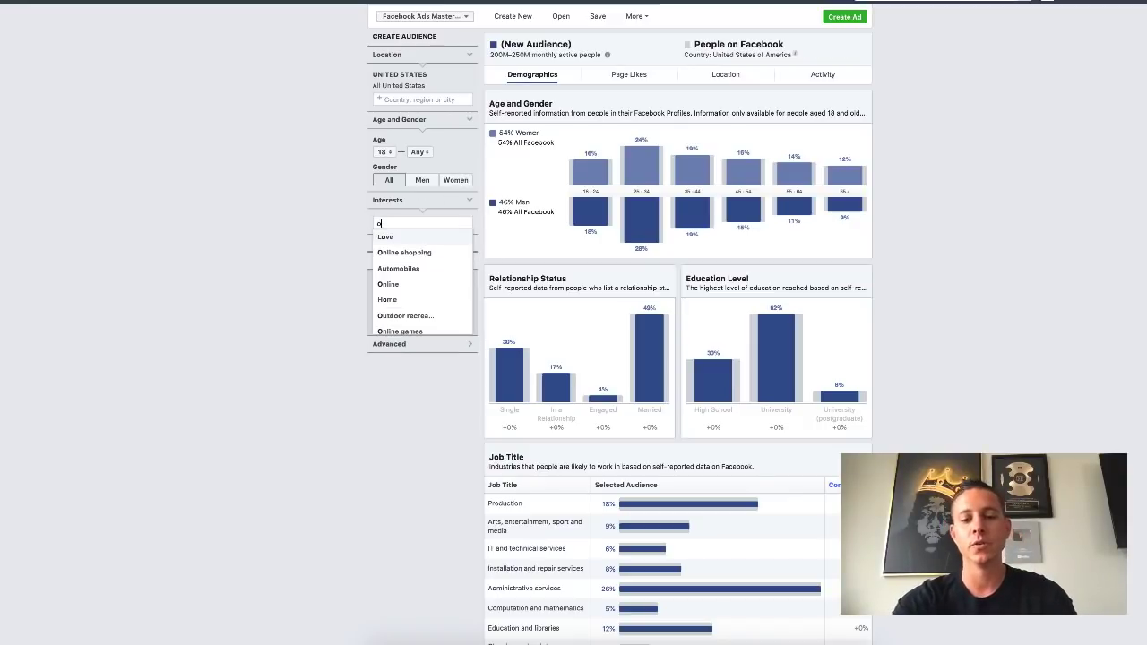
type("prah")
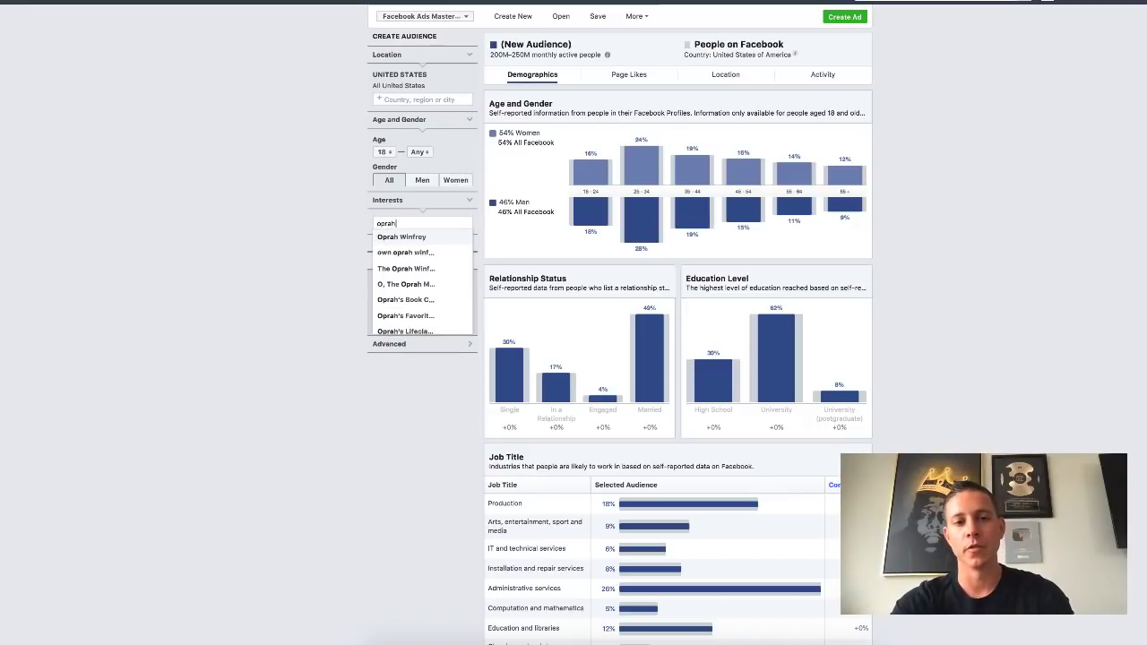
left_click(410, 237)
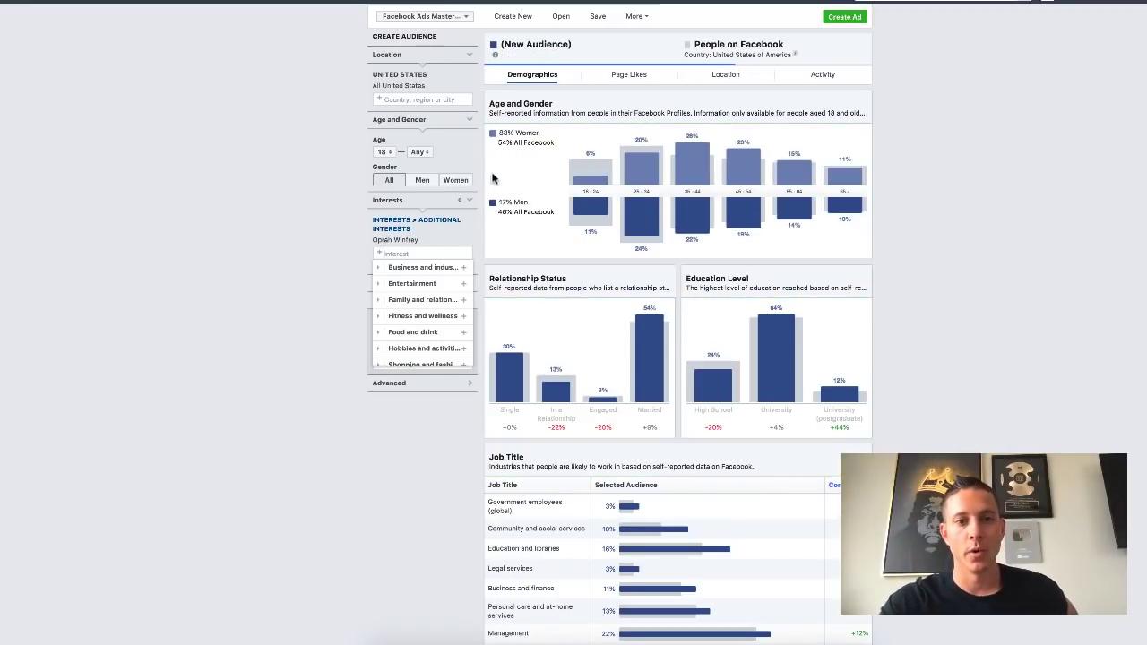
left_click(212, 167)
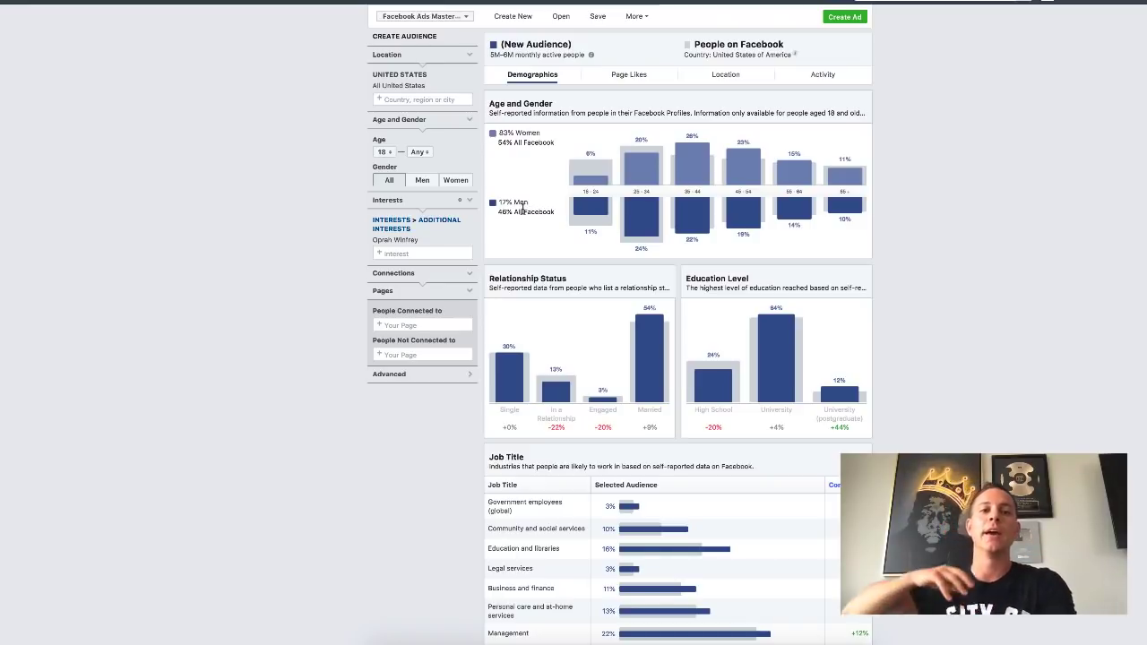
left_click(471, 242)
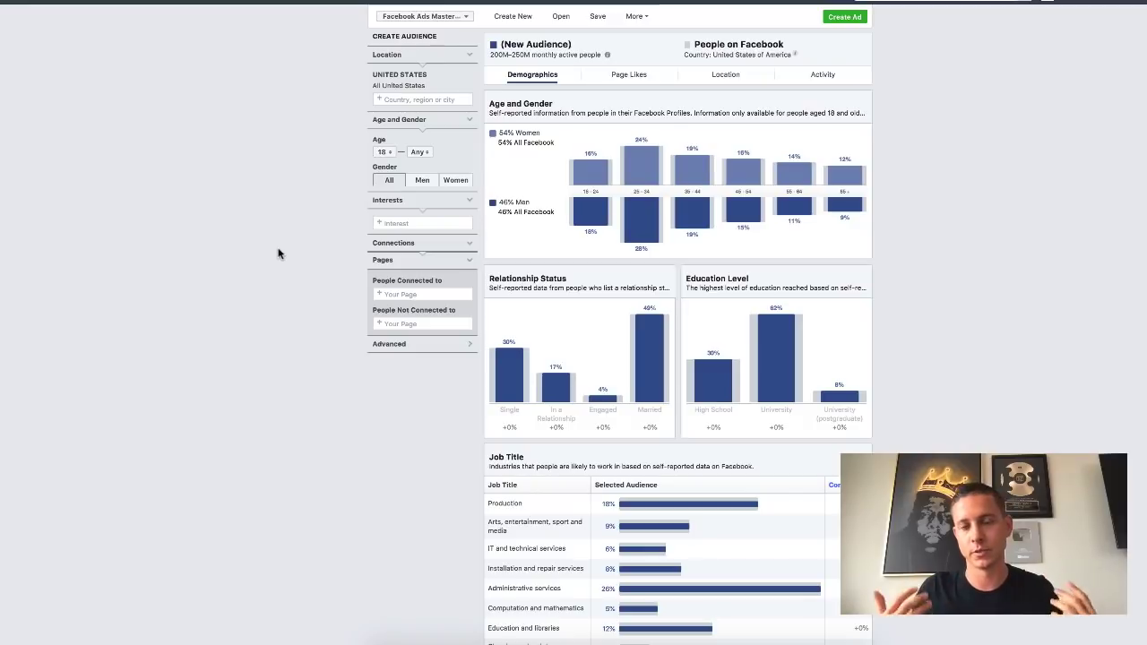
Filter the audience by the I Love Pitbulls interest, review its demographics, and remove the interest.
left_click(447, 220)
type("pitbull")
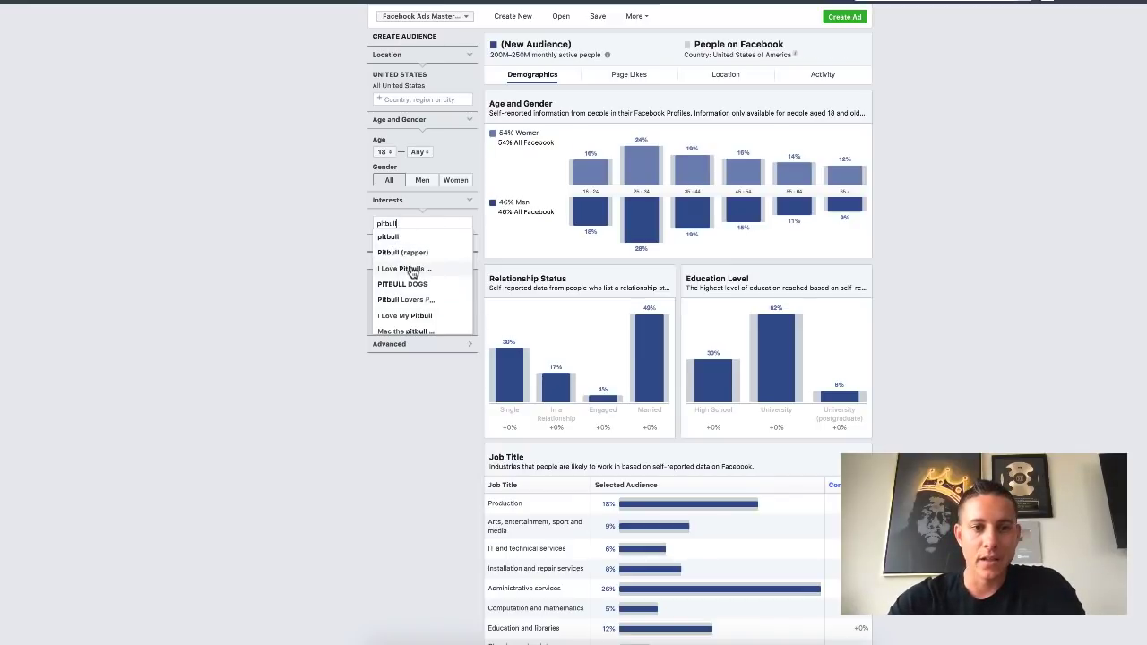
left_click(403, 268)
left_click(204, 266)
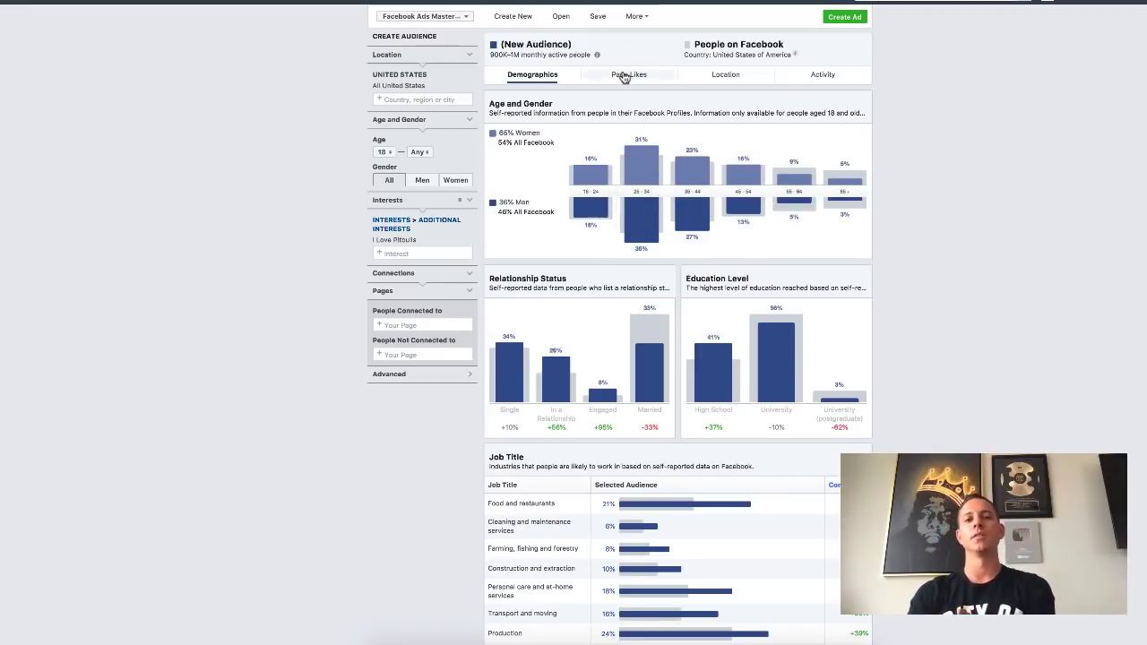
left_click(472, 242)
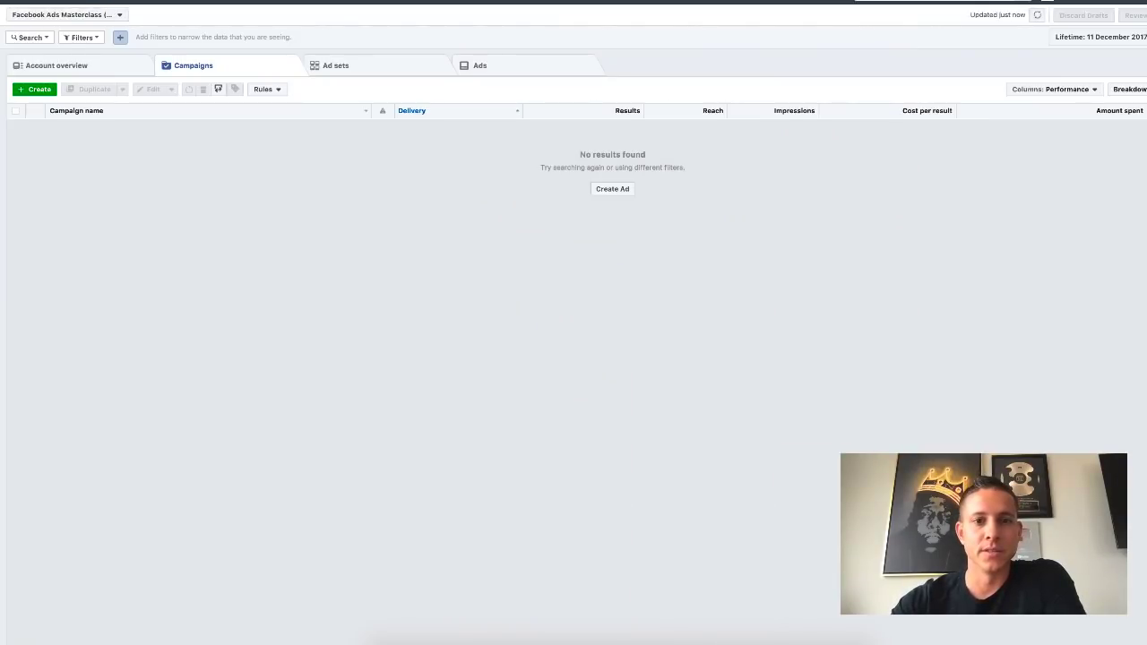
In Ads Manager, start a campaign from scratch with the Traffic objective and continue to its ad set.
left_click(36, 88)
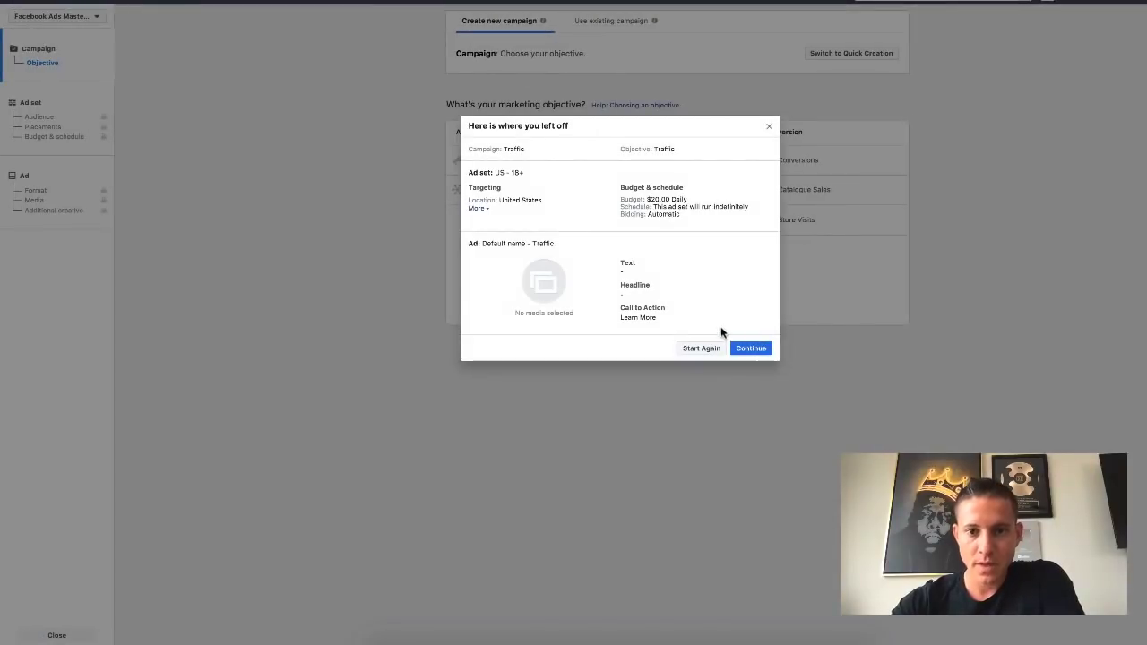
left_click(712, 348)
left_click(655, 162)
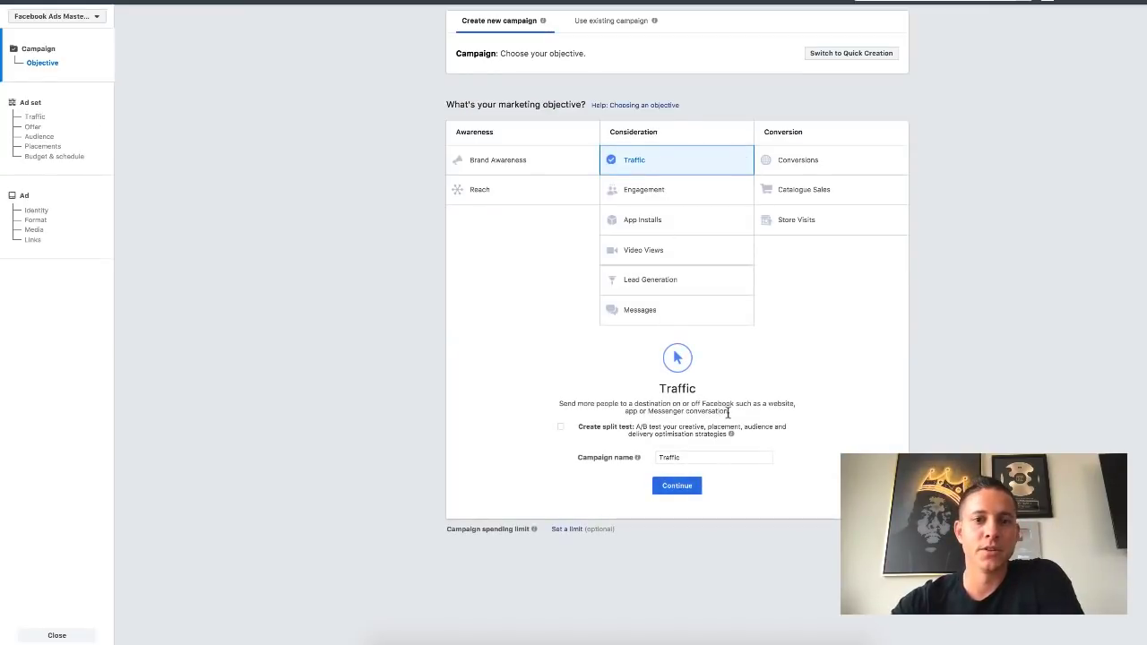
left_click(686, 486)
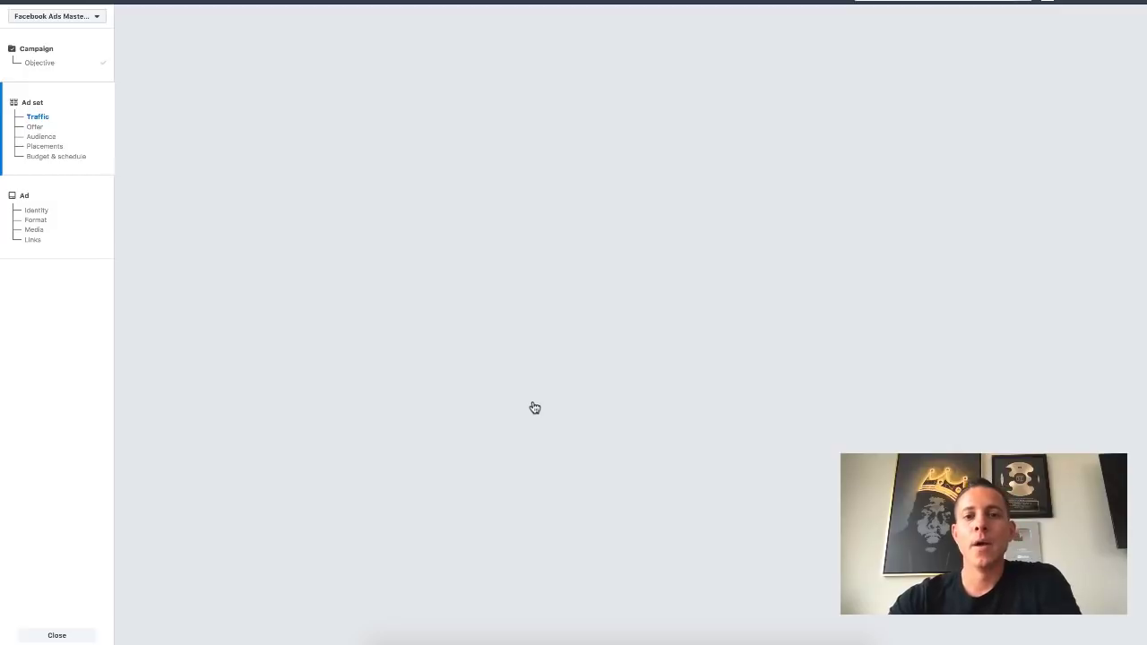
Search the ad set's detailed targeting for "oprah" and clear the search.
scroll(428, 461, "down", 2)
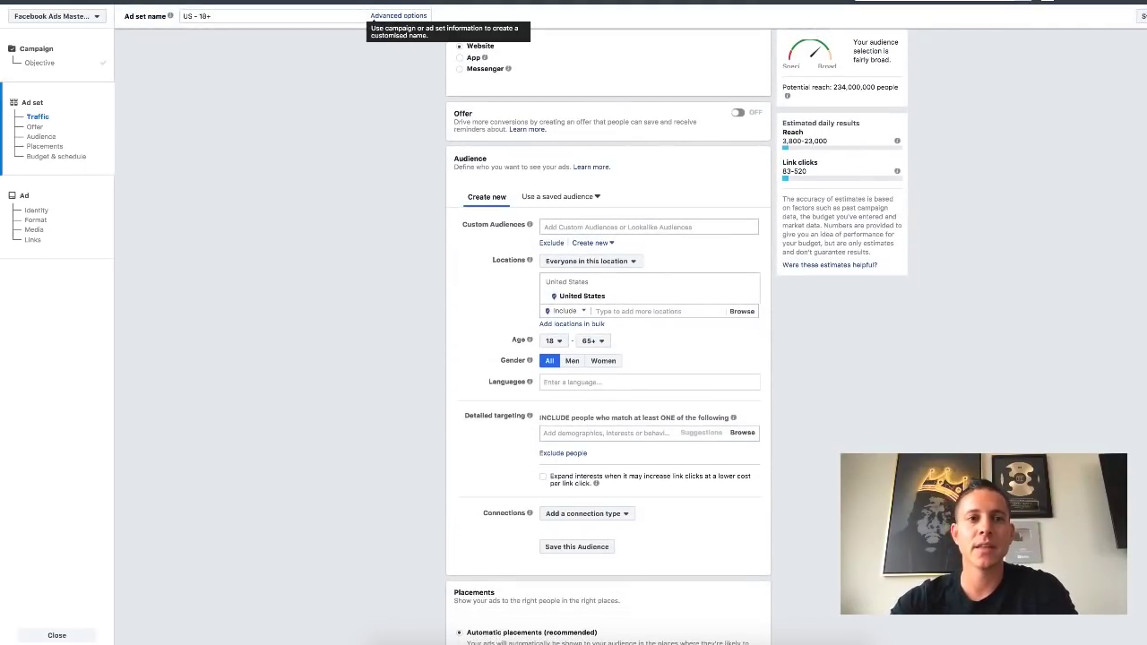
left_click(581, 431)
type("oprah")
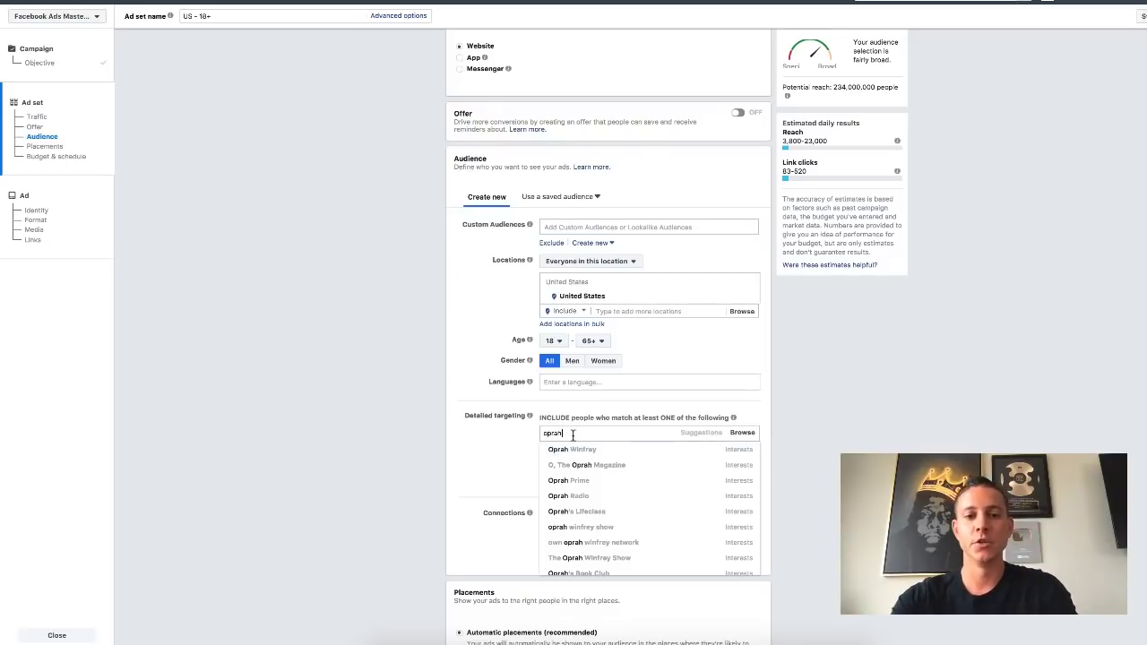
double_click(573, 433)
key("BackSpace")
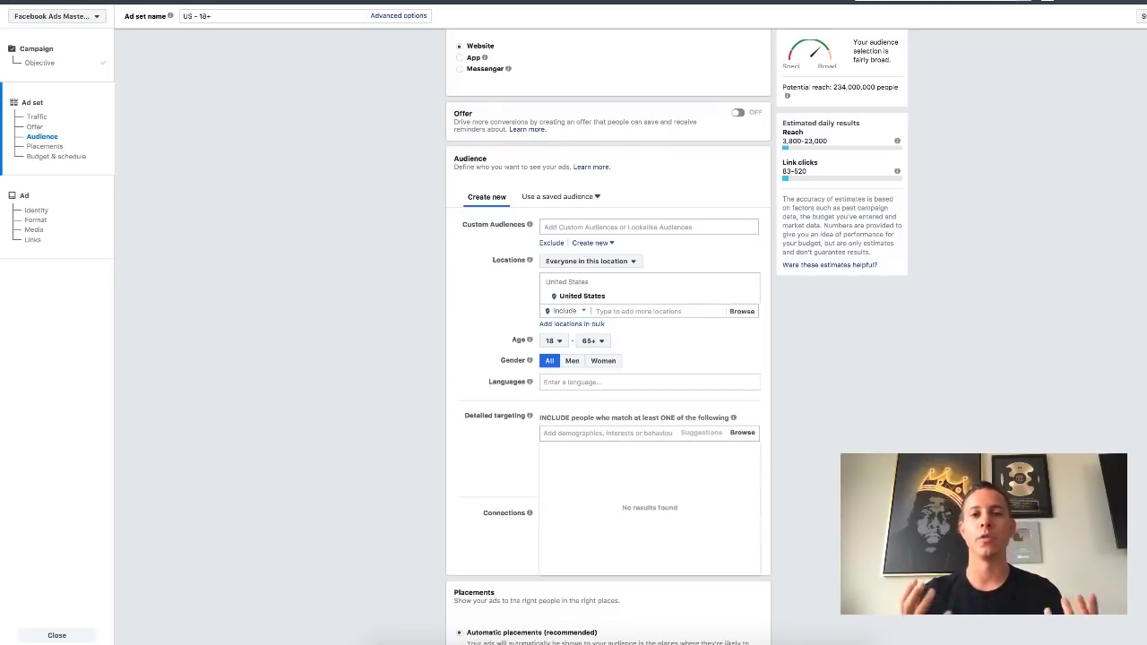
left_click(397, 403)
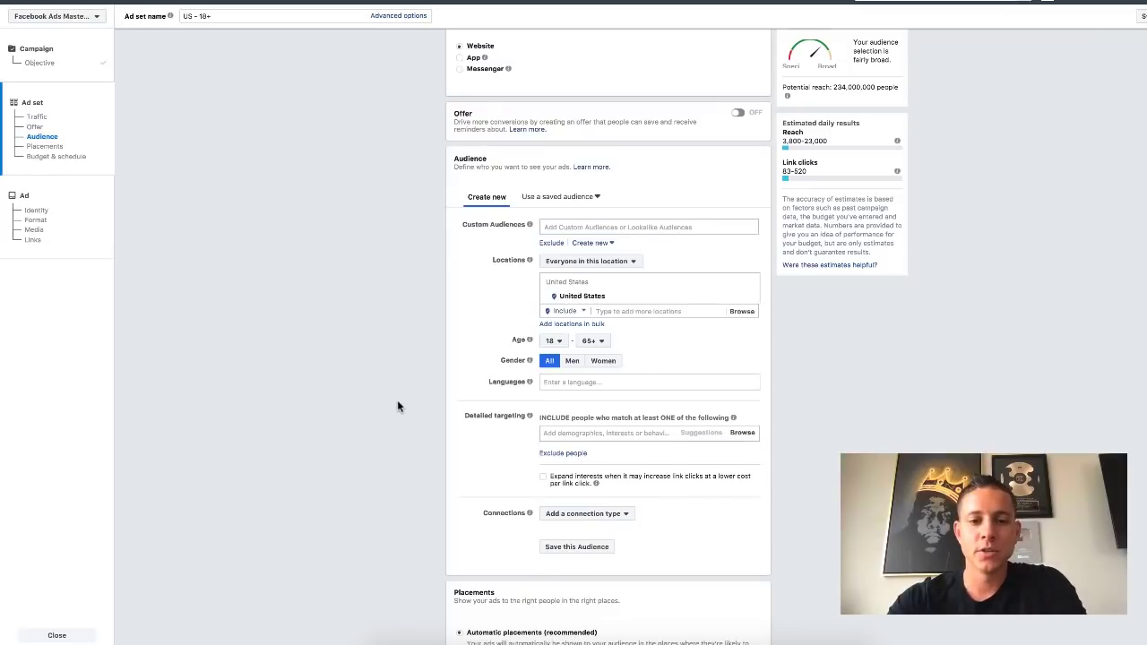
Search the detailed targeting for "weight loss" and add the Extreme Weight Loss interest to the ad set.
left_click(587, 434)
type("weigh")
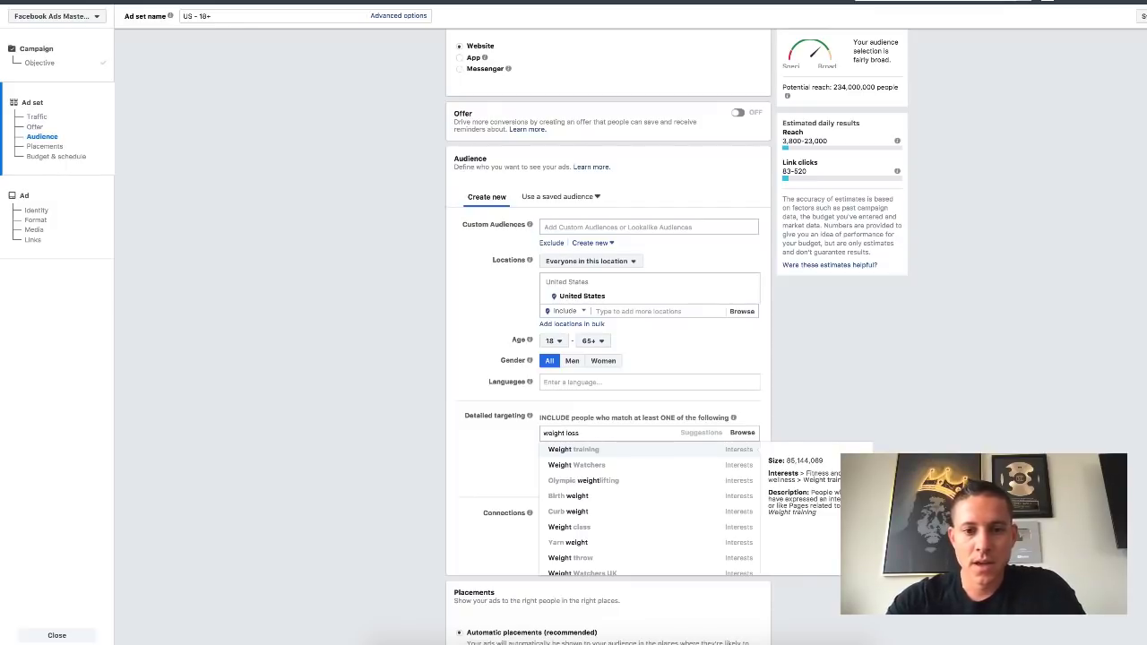
type("t loss")
scroll(668, 512, "down", 3)
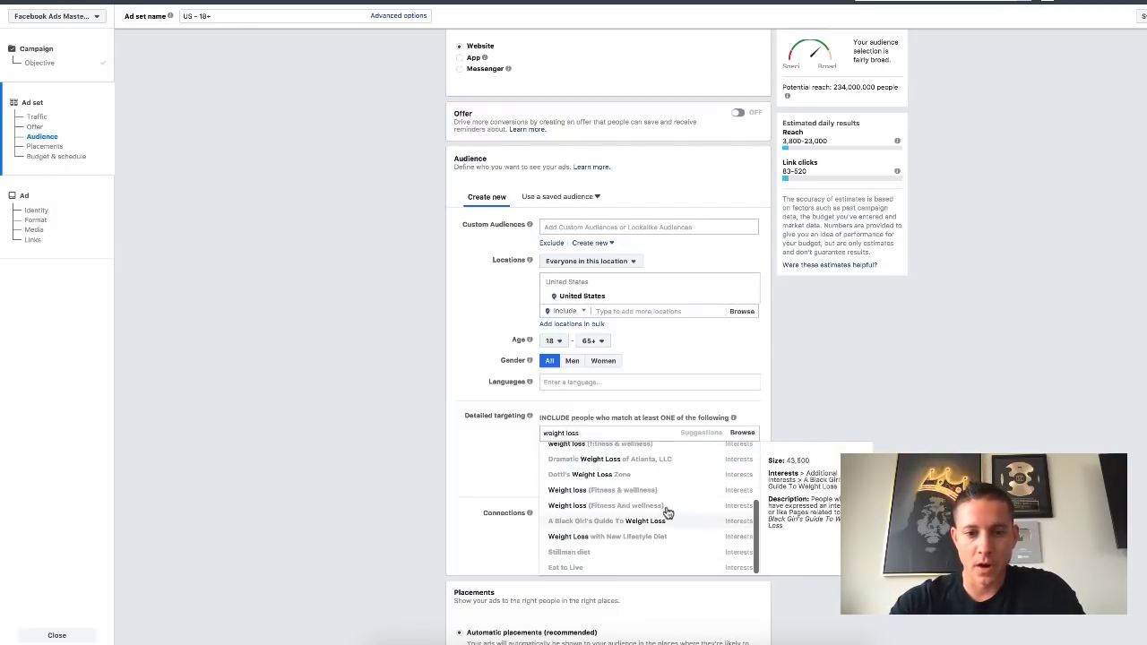
scroll(586, 511, "up", 5)
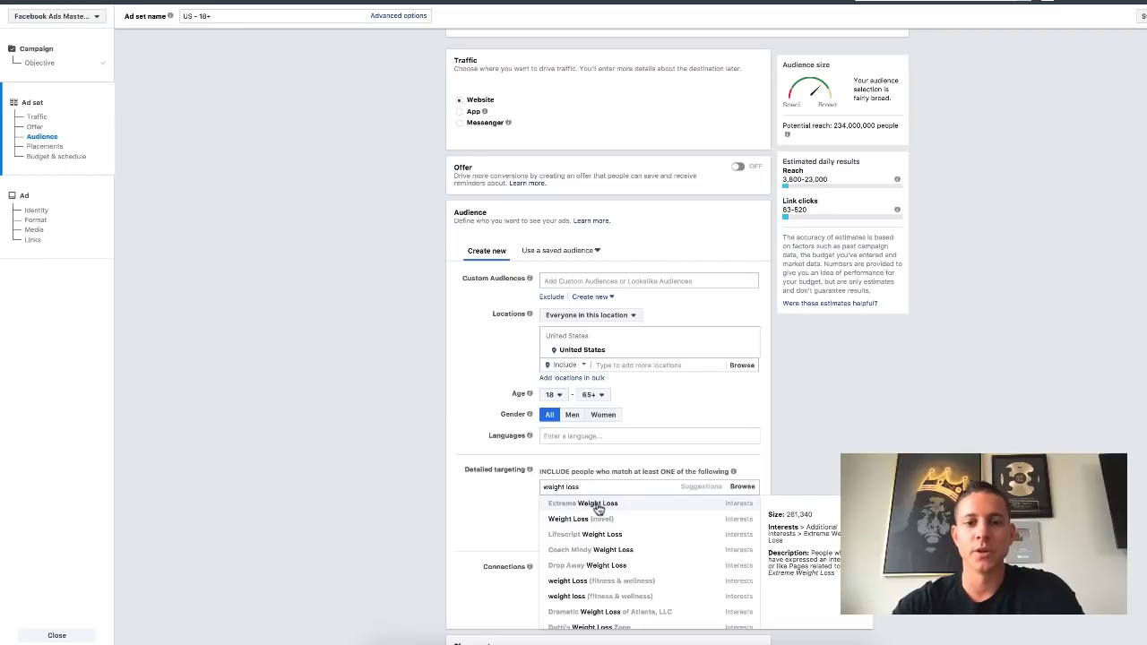
left_click(346, 446)
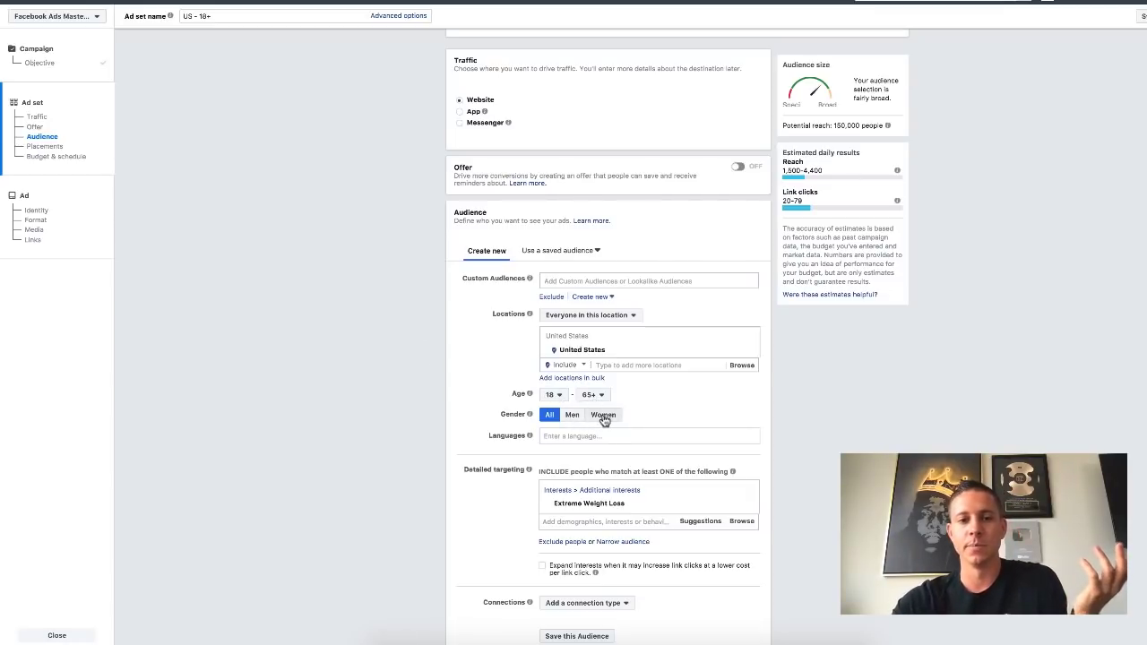
Switch to Audience Insights and filter the new audience by the Extreme Weight Loss interest.
mouse_move(590, 502)
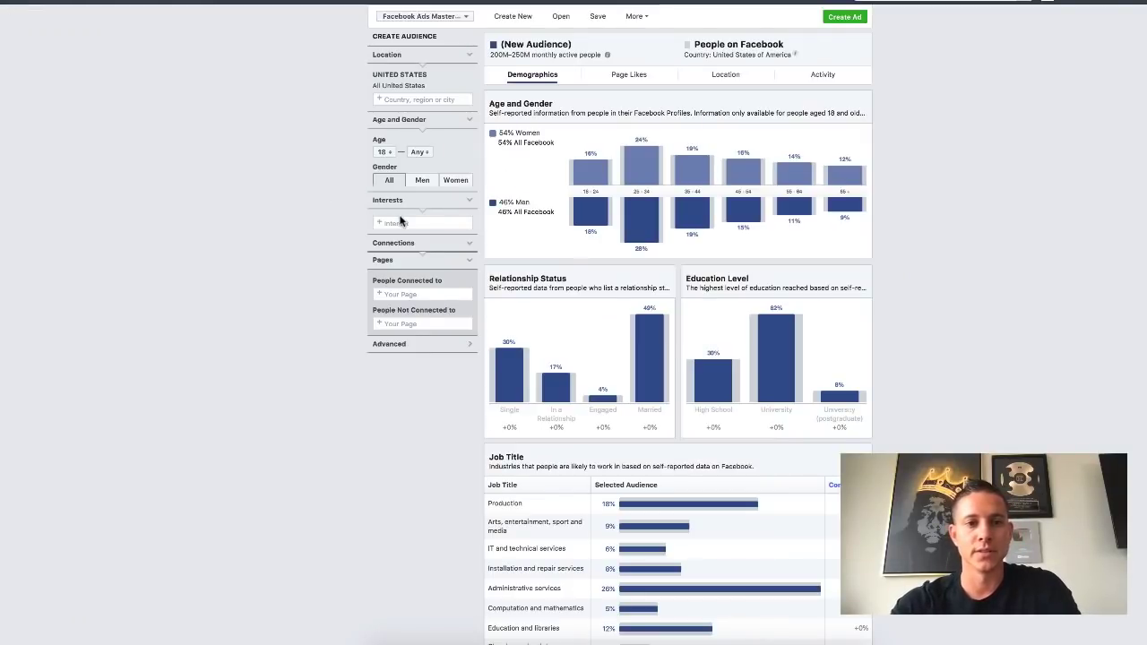
type("ex")
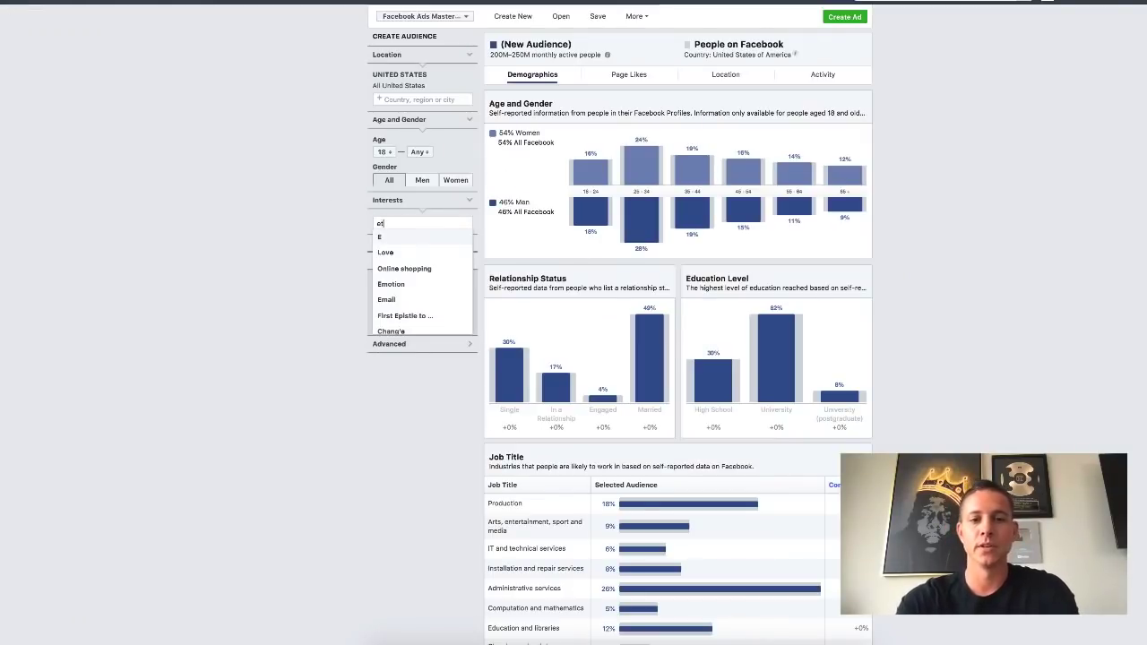
type("treme weight")
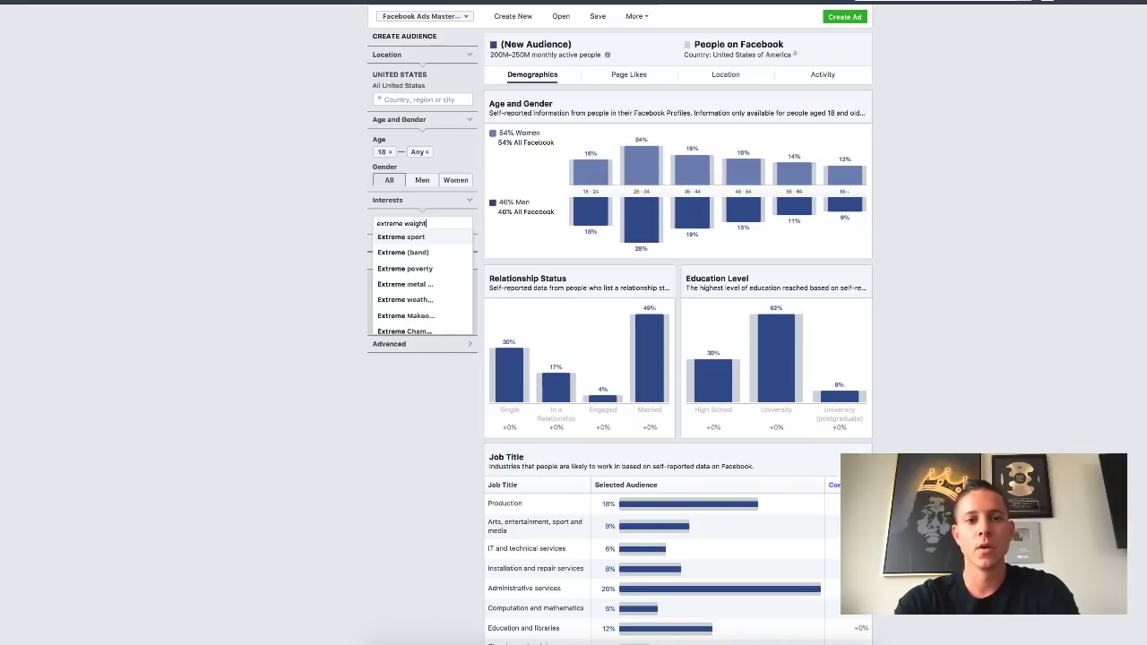
type(" loss")
left_click(409, 238)
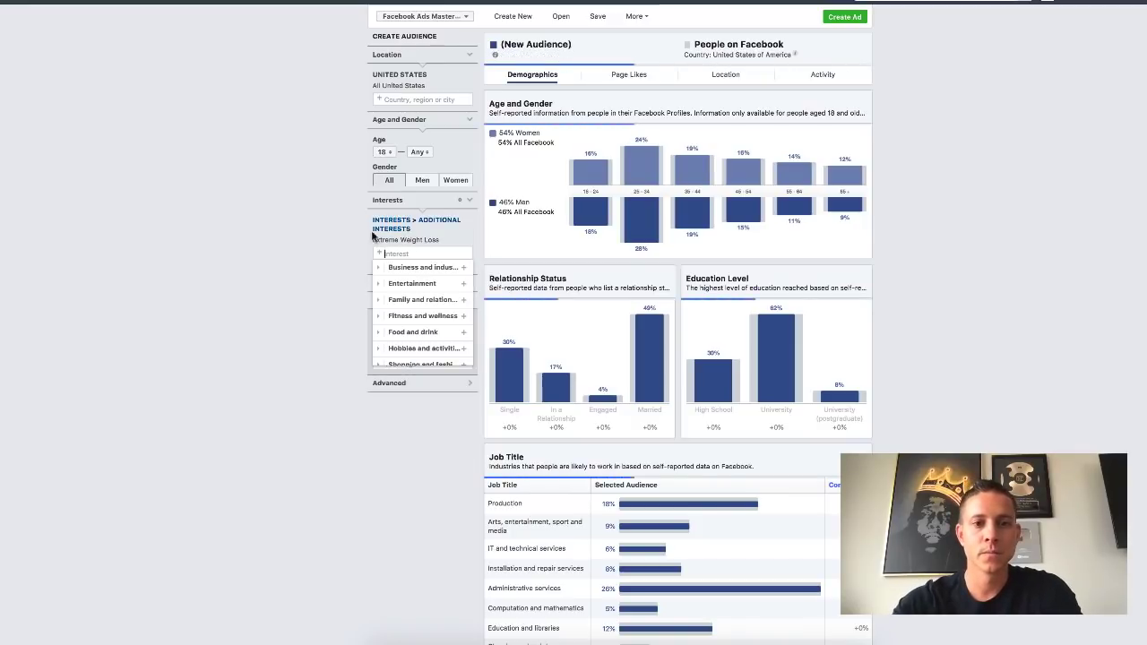
left_click(243, 216)
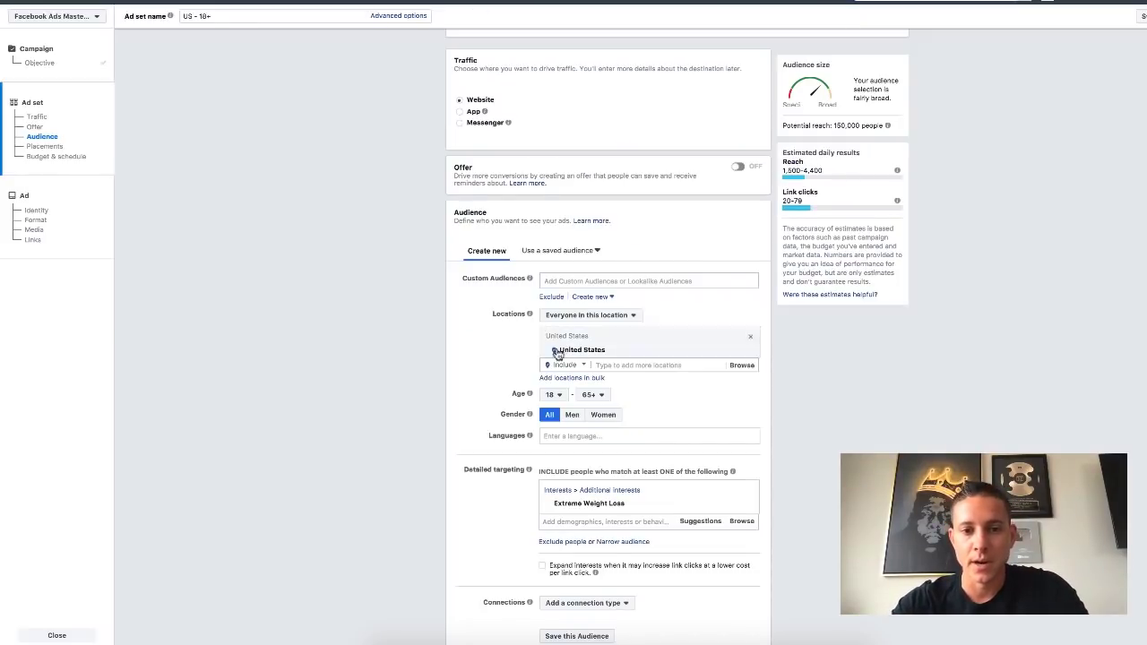
In the Ads Manager ad set, set the age range to 25–54 and the gender to Women.
left_click(556, 394)
scroll(559, 468, "down", 2)
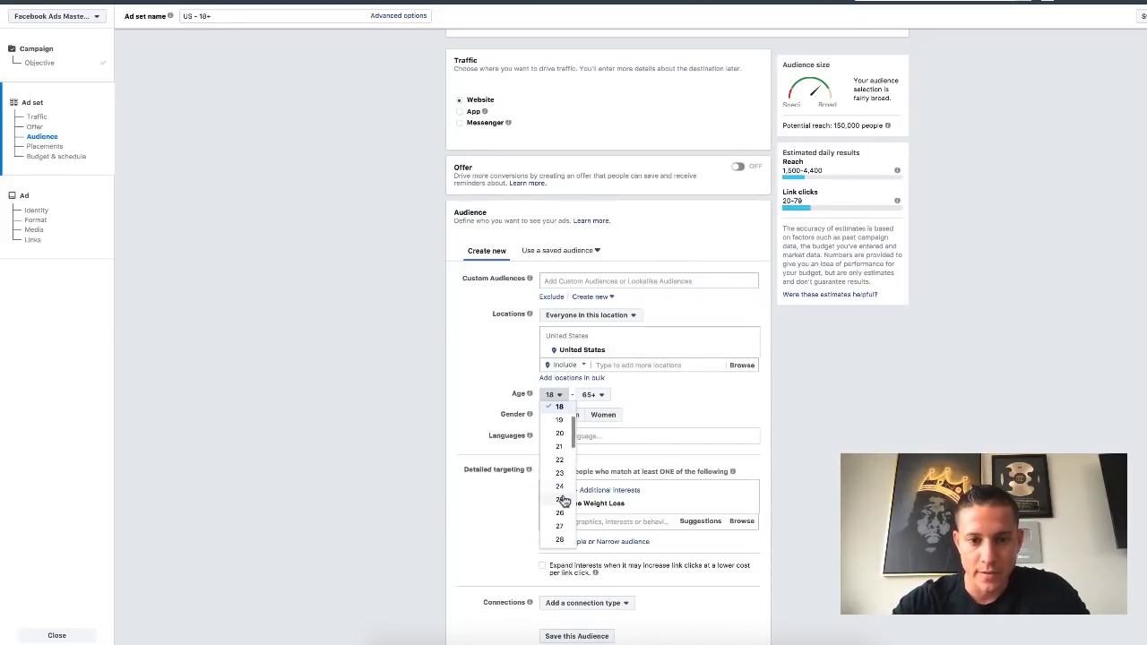
left_click(559, 502)
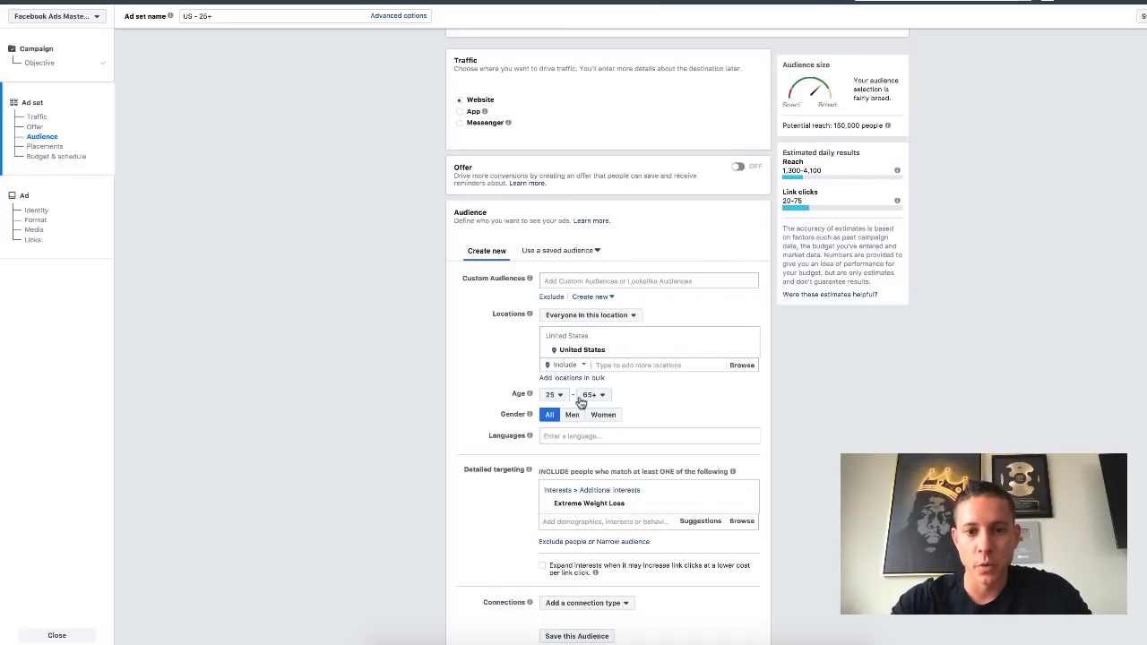
left_click(591, 395)
scroll(598, 462, "up", 2)
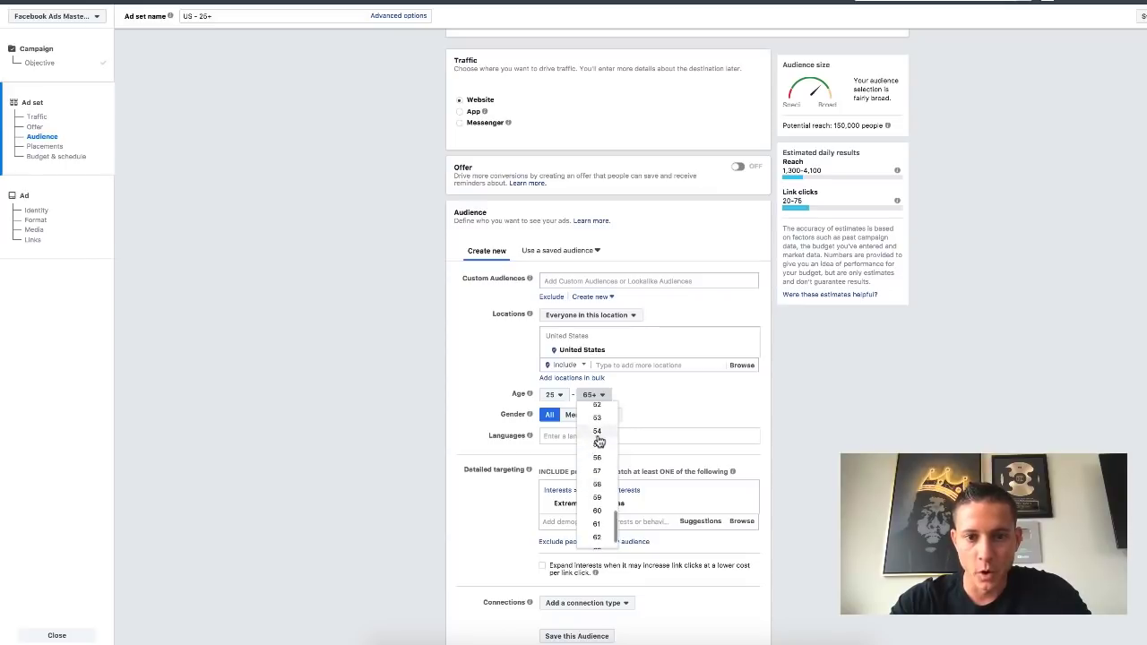
left_click(598, 437)
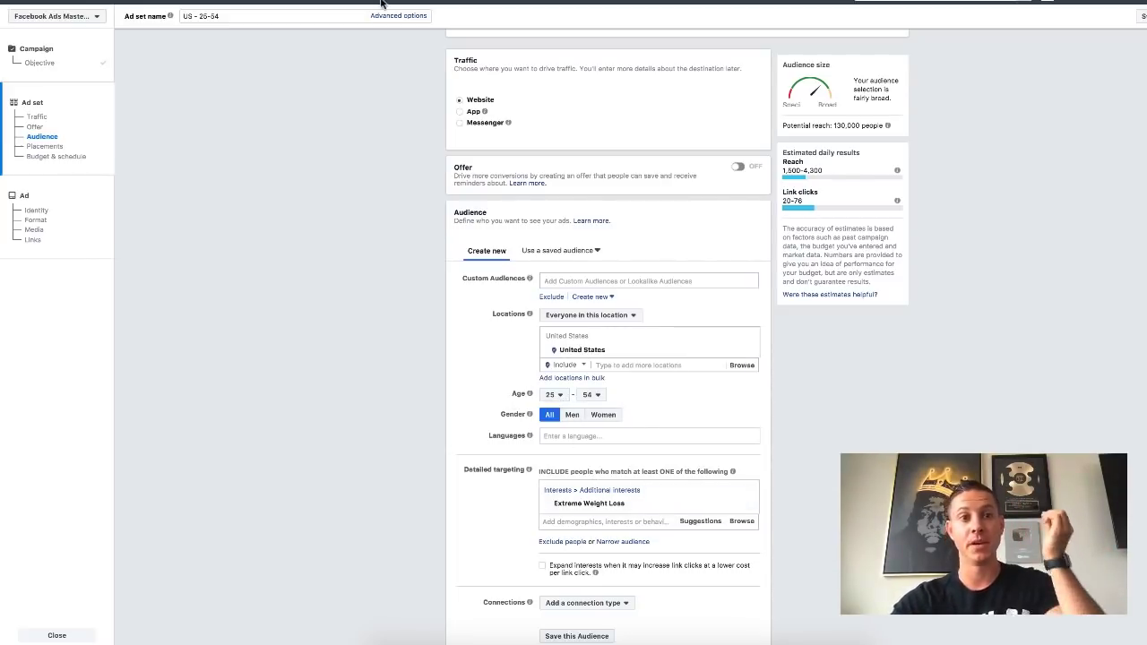
left_click(603, 416)
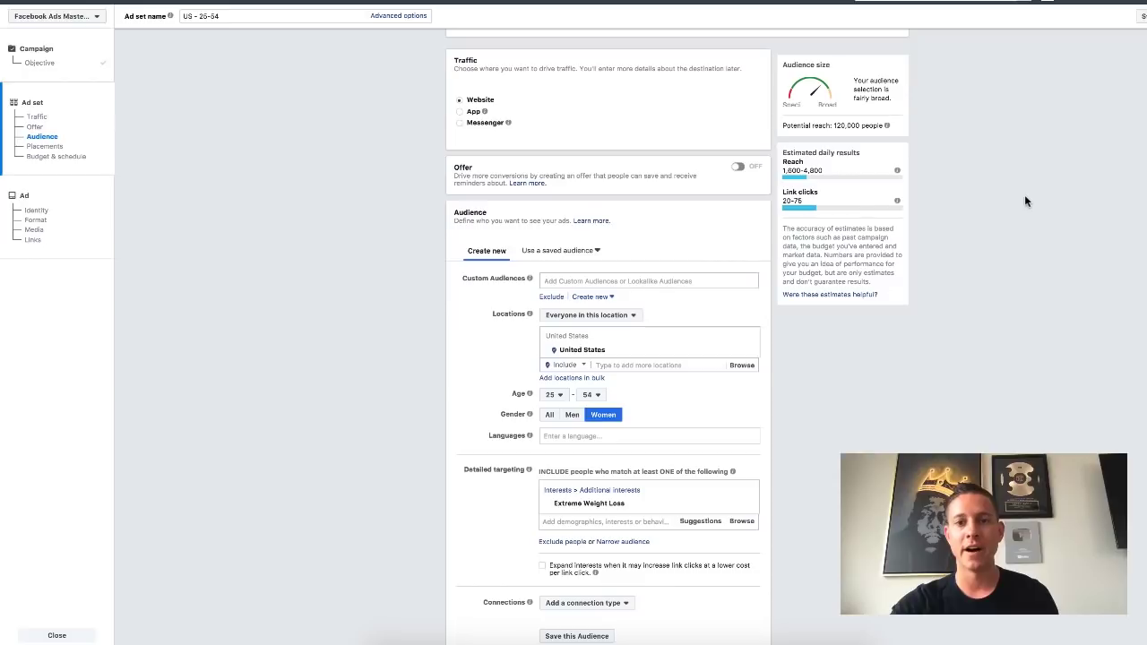
Check the potential reach of the ad set's audience.
double_click(858, 125)
triple_click(854, 126)
left_click(951, 131)
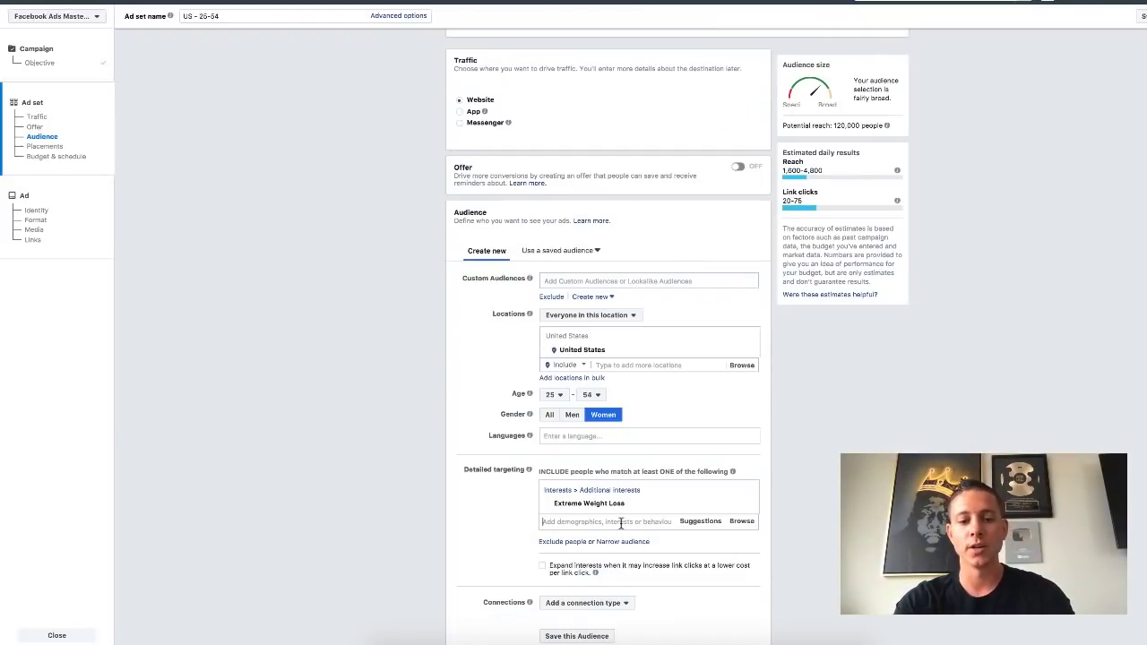
Search the ad set's detailed targeting for "dog collar" and clear the search text.
left_click(620, 524)
type("dog")
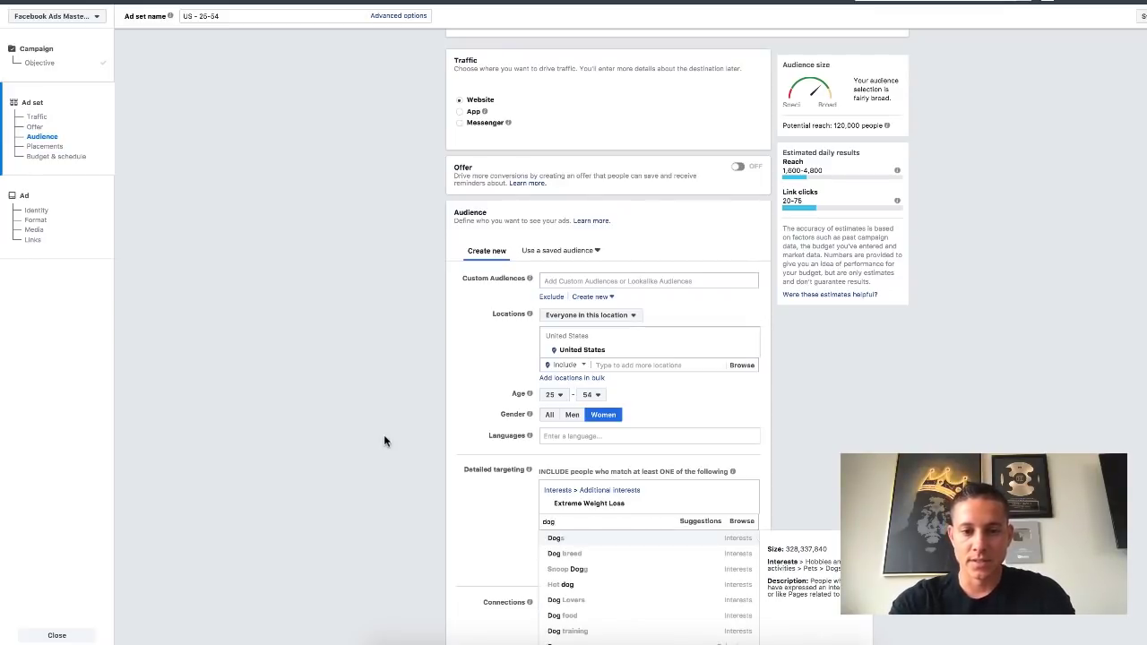
scroll(389, 404, "down", 3)
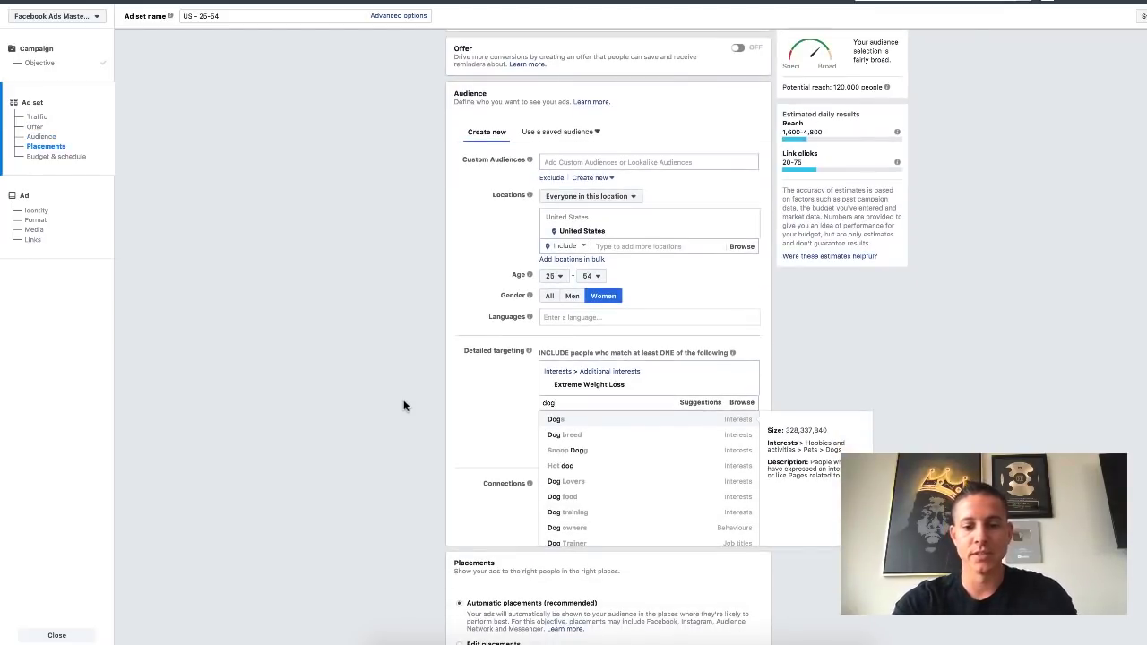
type("collar")
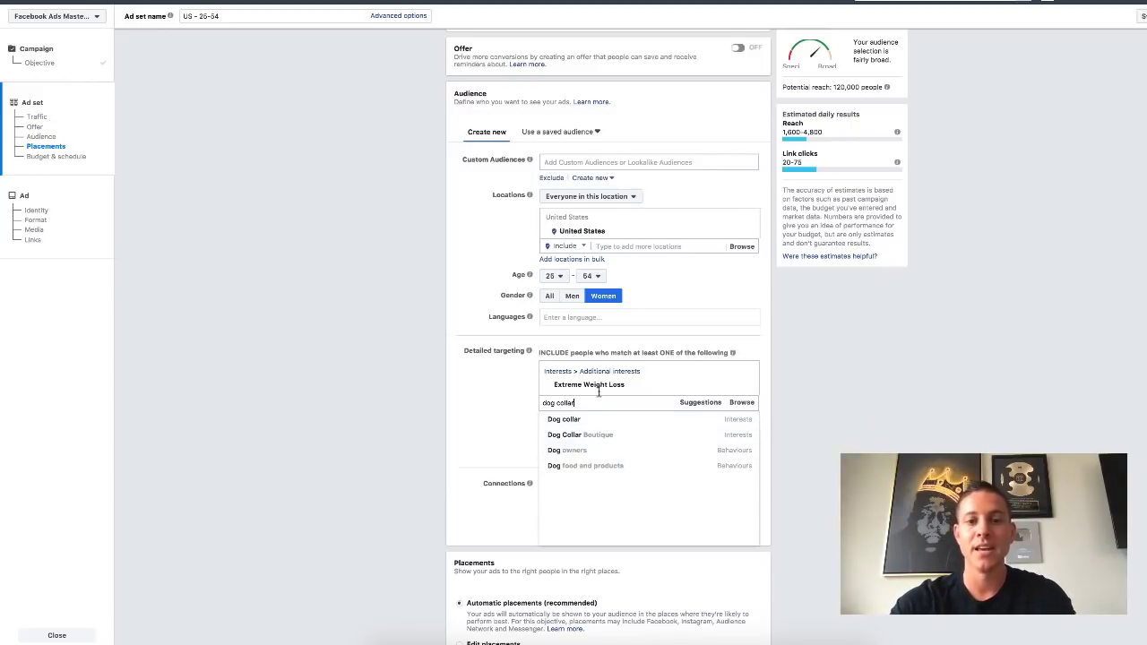
key("super+a")
key("BackSpace")
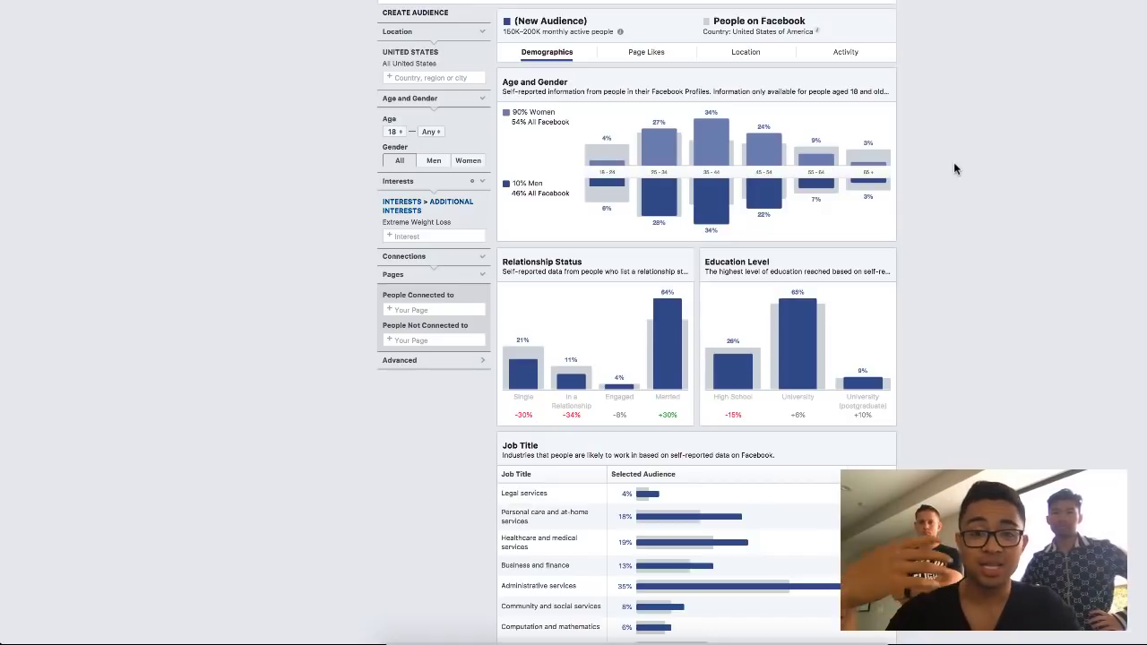
In Audience Insights, replace the Extreme Weight Loss interest with the "I love my cat" interest.
left_click(403, 234)
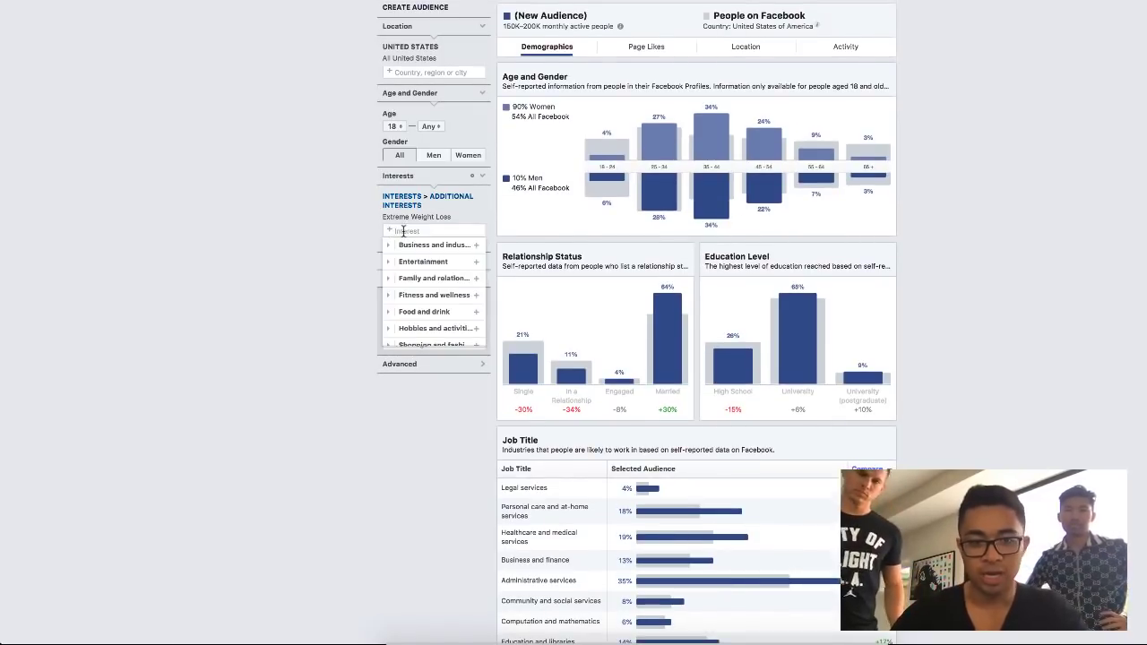
left_click(484, 221)
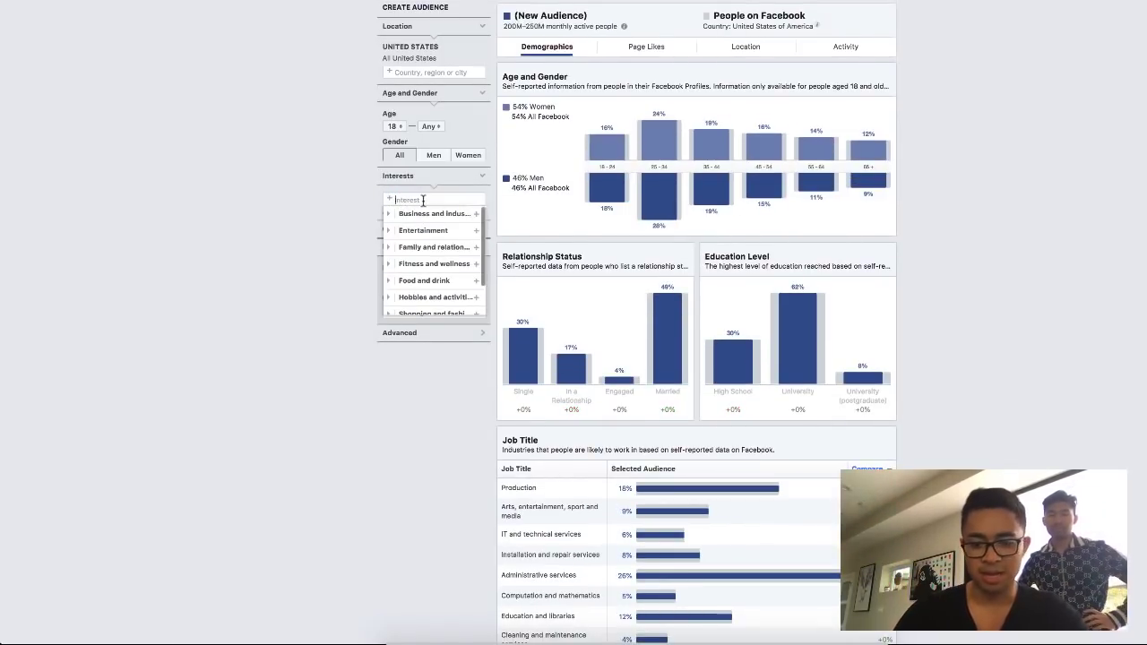
type("i love cats")
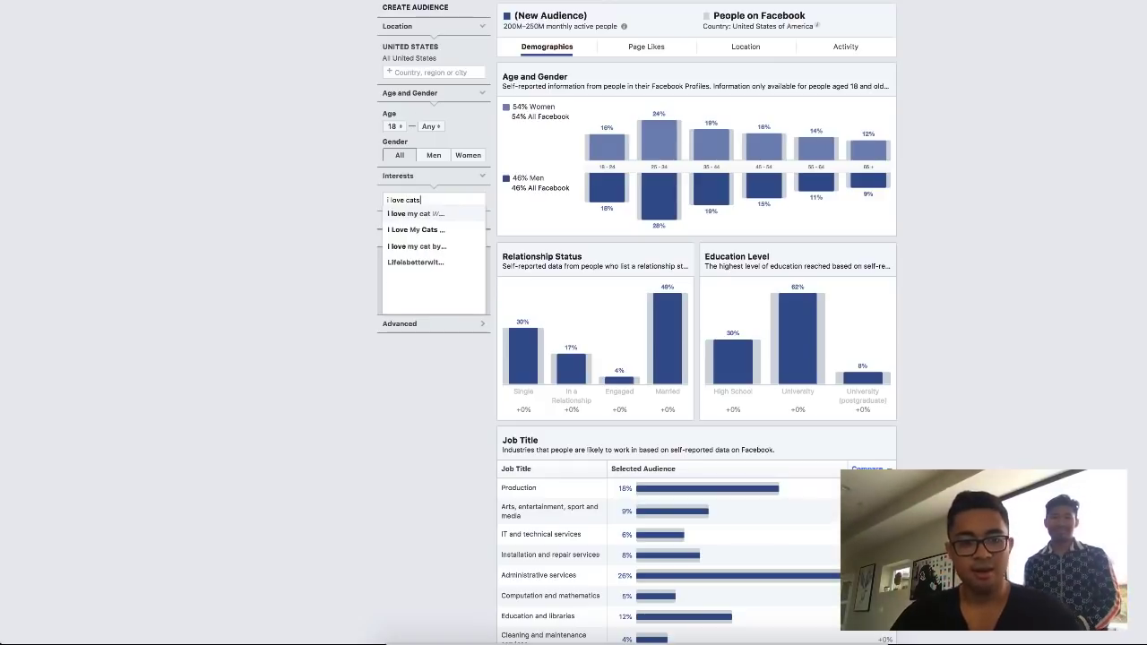
left_click(401, 213)
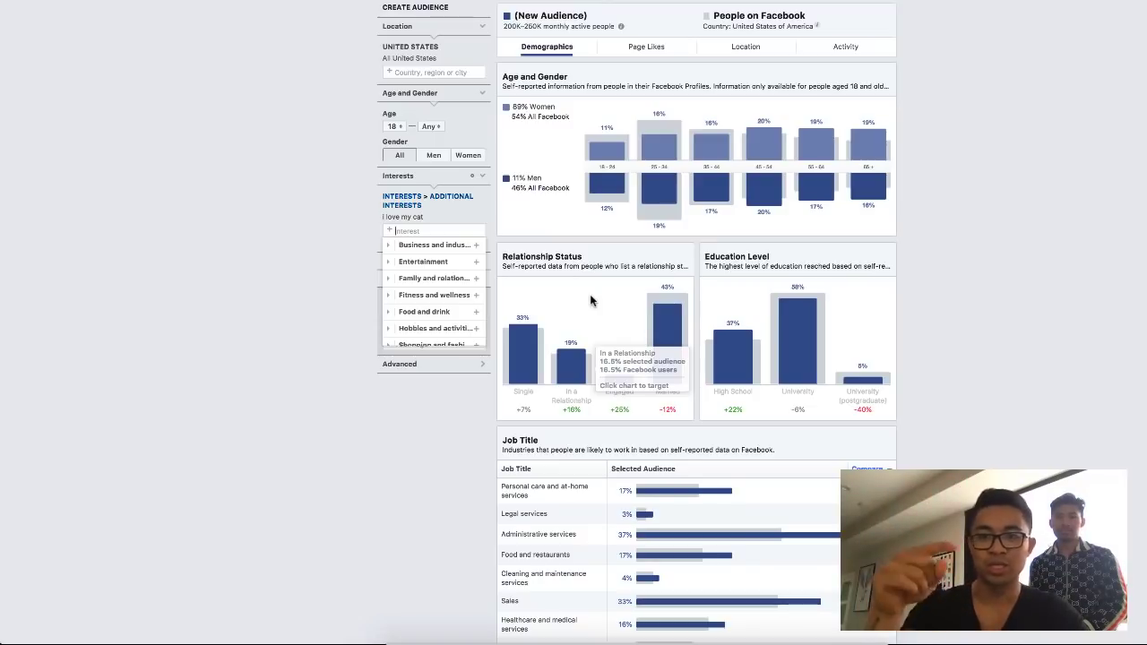
scroll(607, 321, "up", 1)
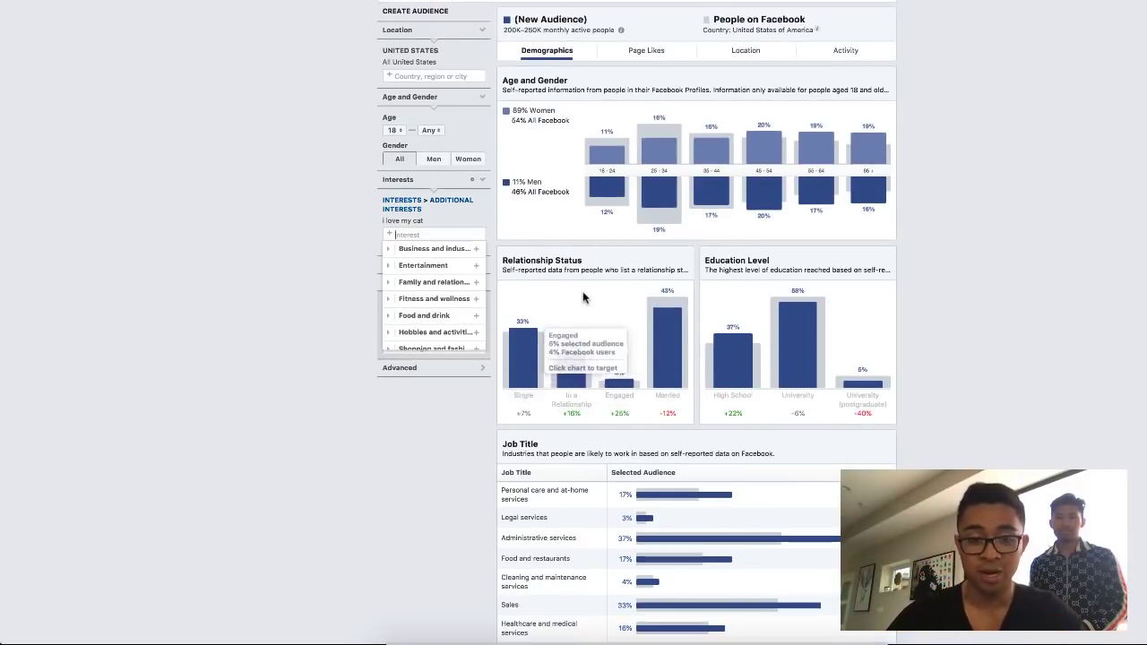
Show the page likes for the "I love my cat" audience.
left_click(636, 51)
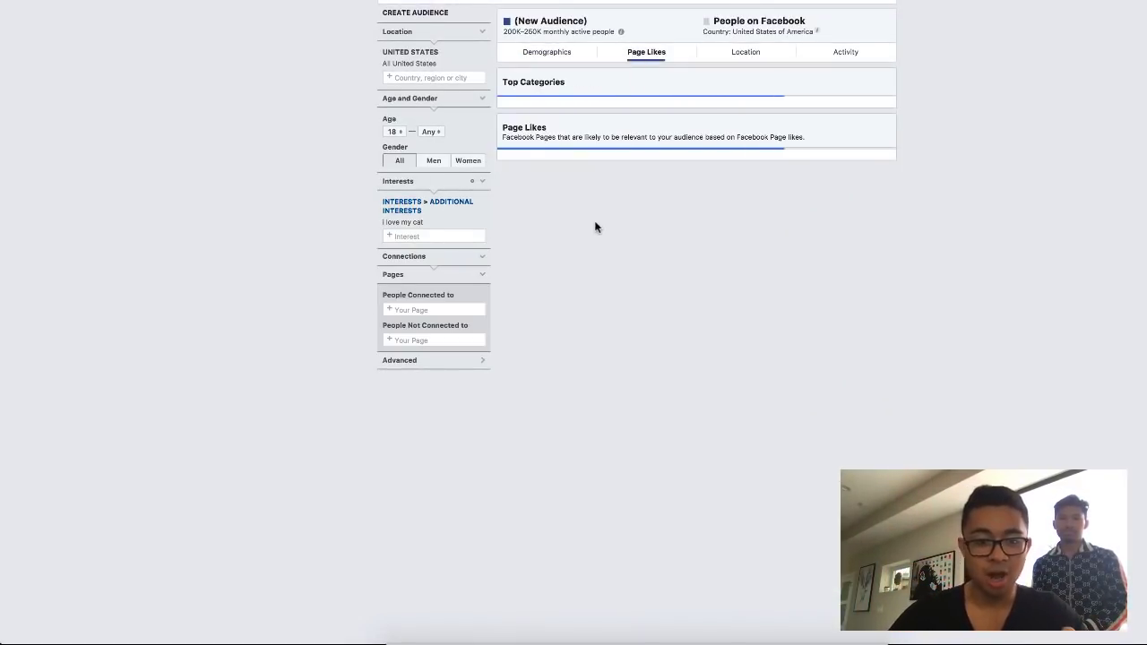
left_click(406, 237)
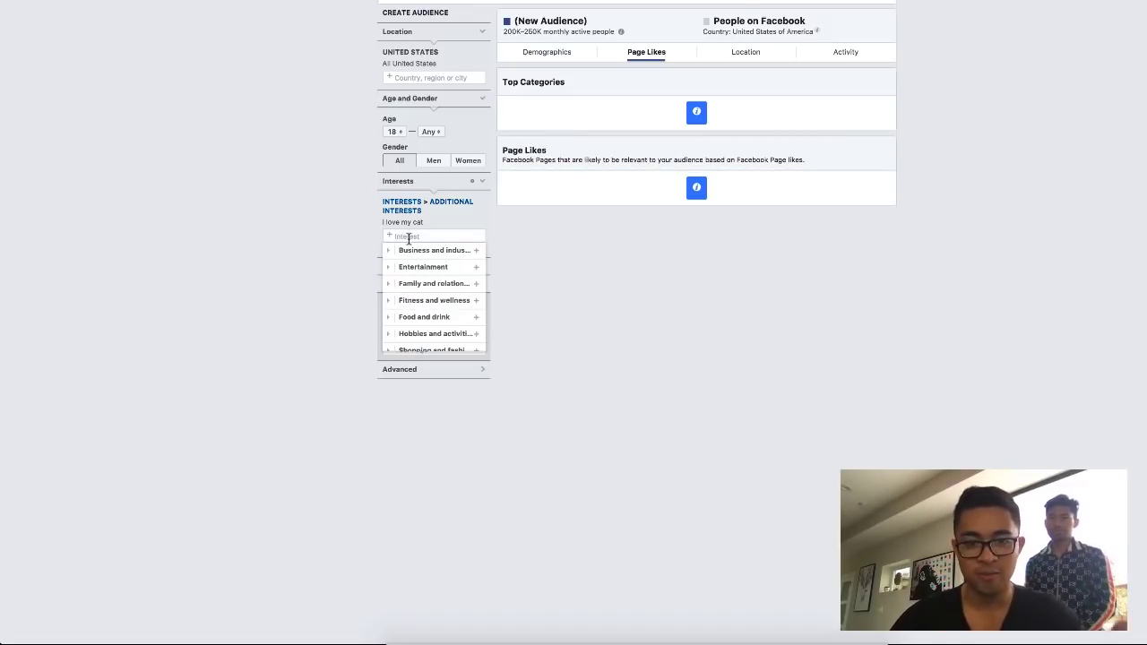
left_click(324, 244)
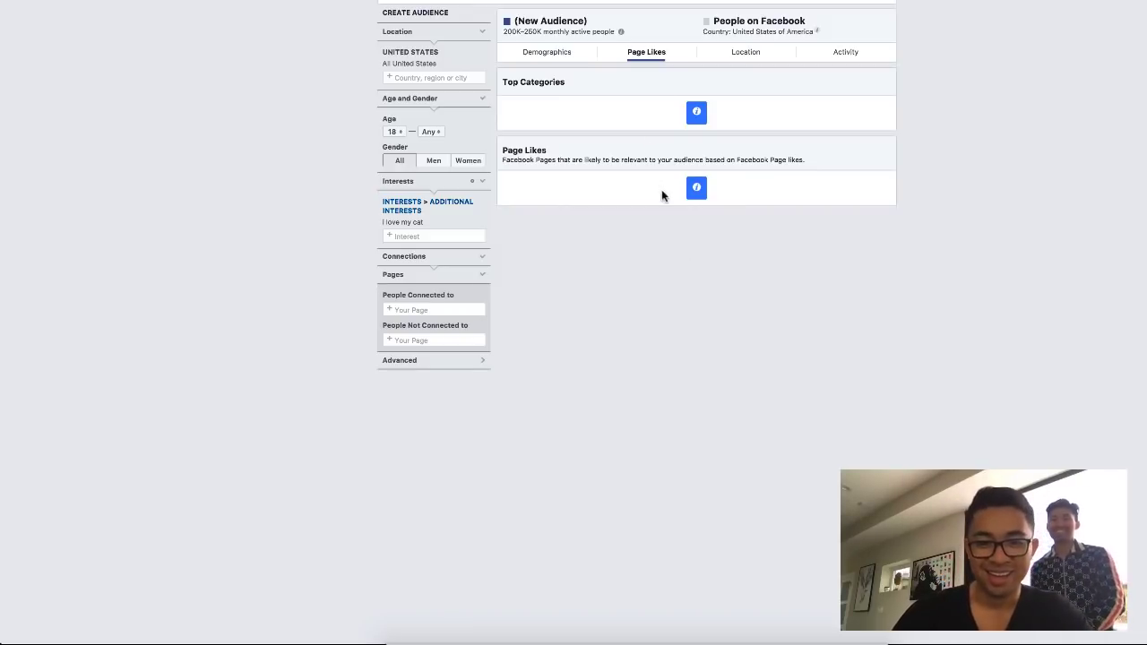
Replace the "I love my cat" interest with Cat Lovers and check the affinity of the related page likes.
left_click(434, 236)
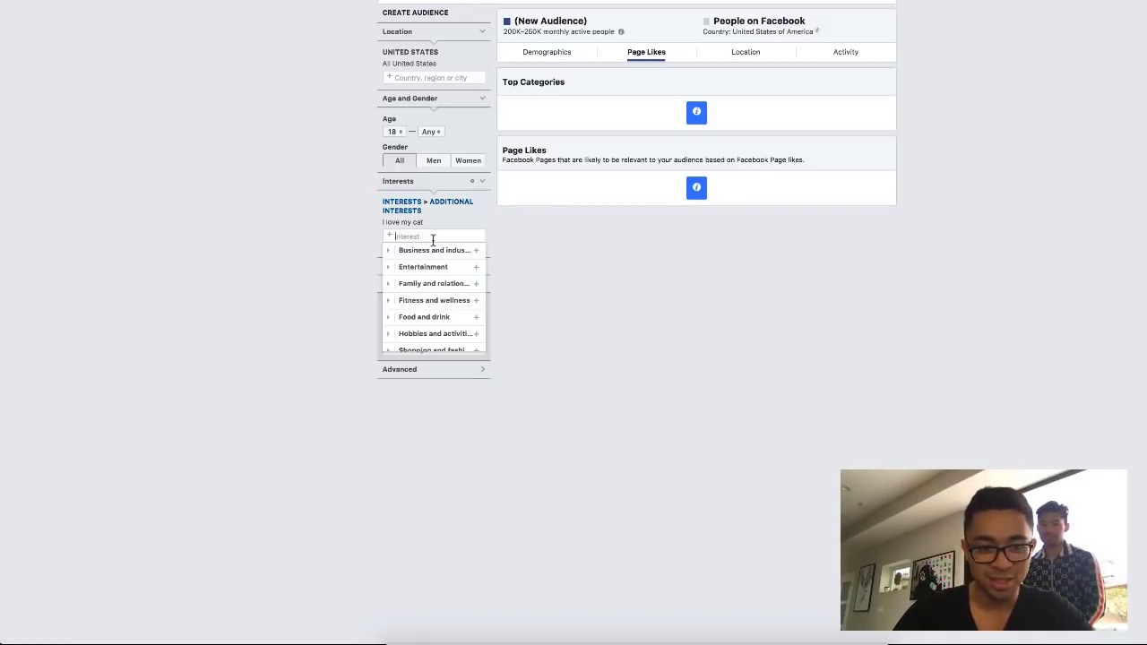
type("ccat")
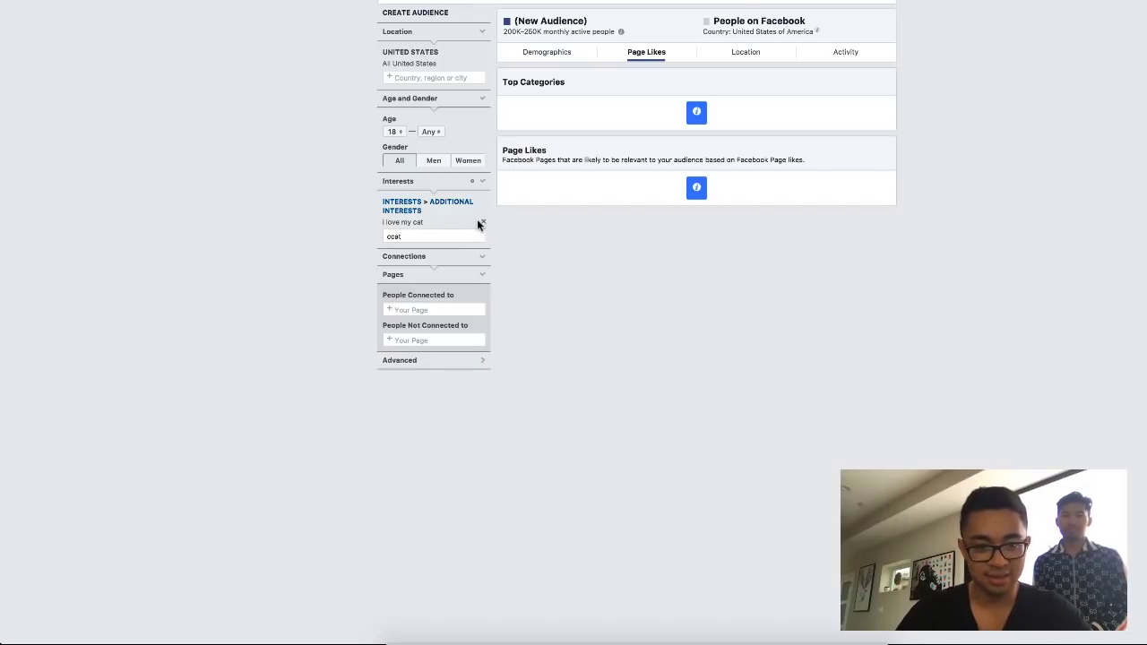
left_click(483, 224)
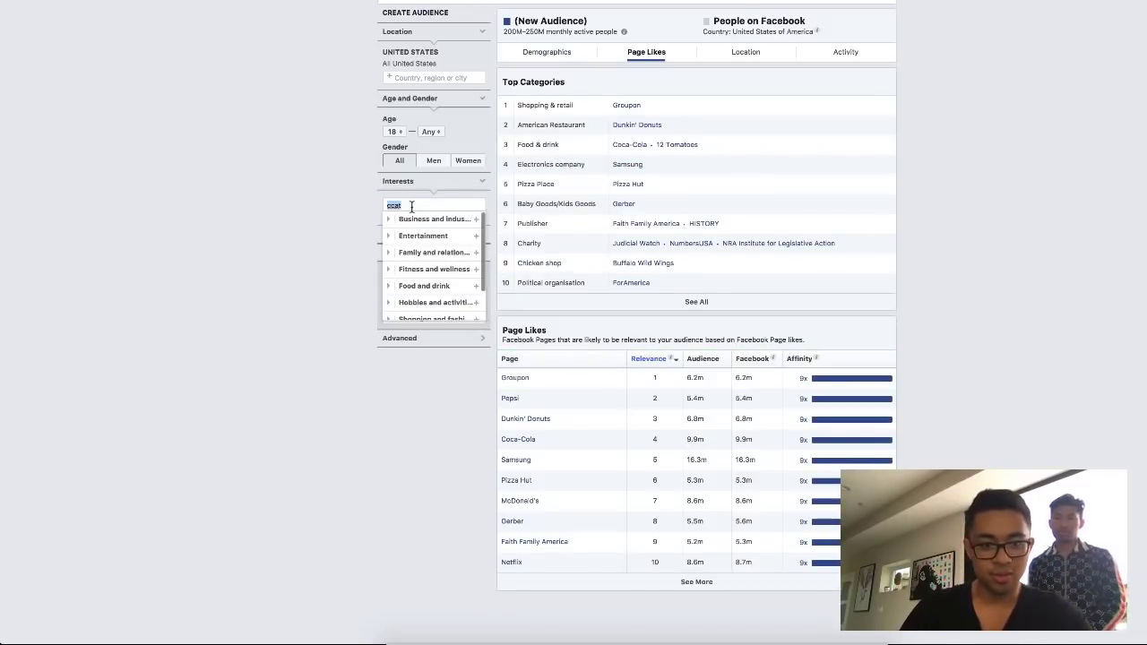
type("cc")
key("BackSpace")
key("BackSpace")
type("cat love")
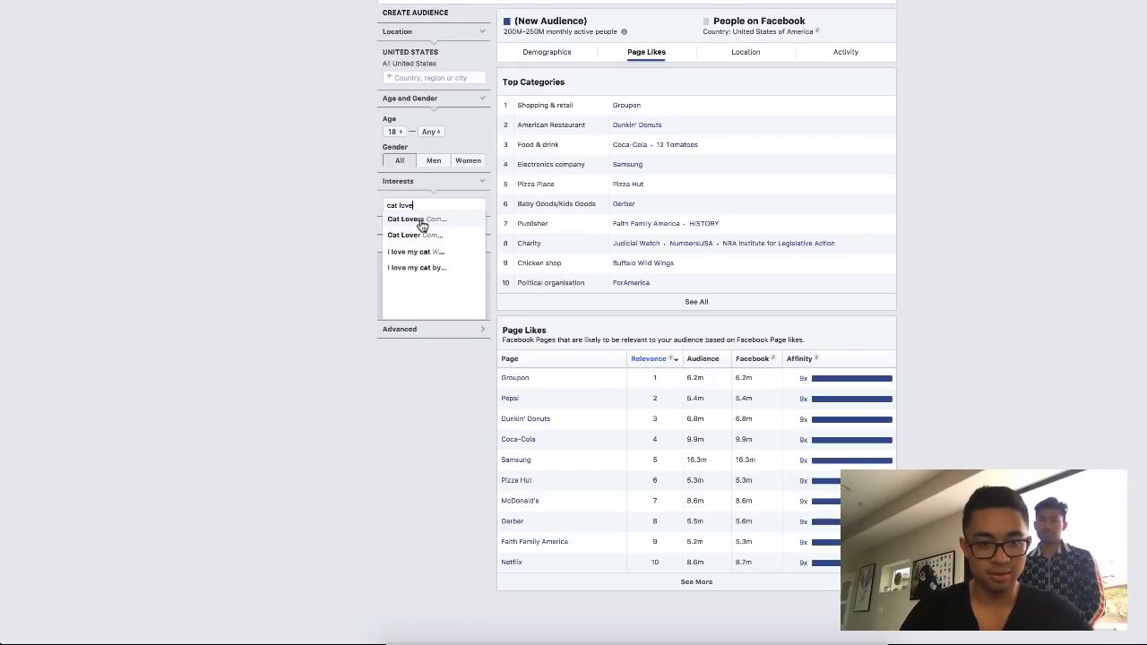
left_click(411, 221)
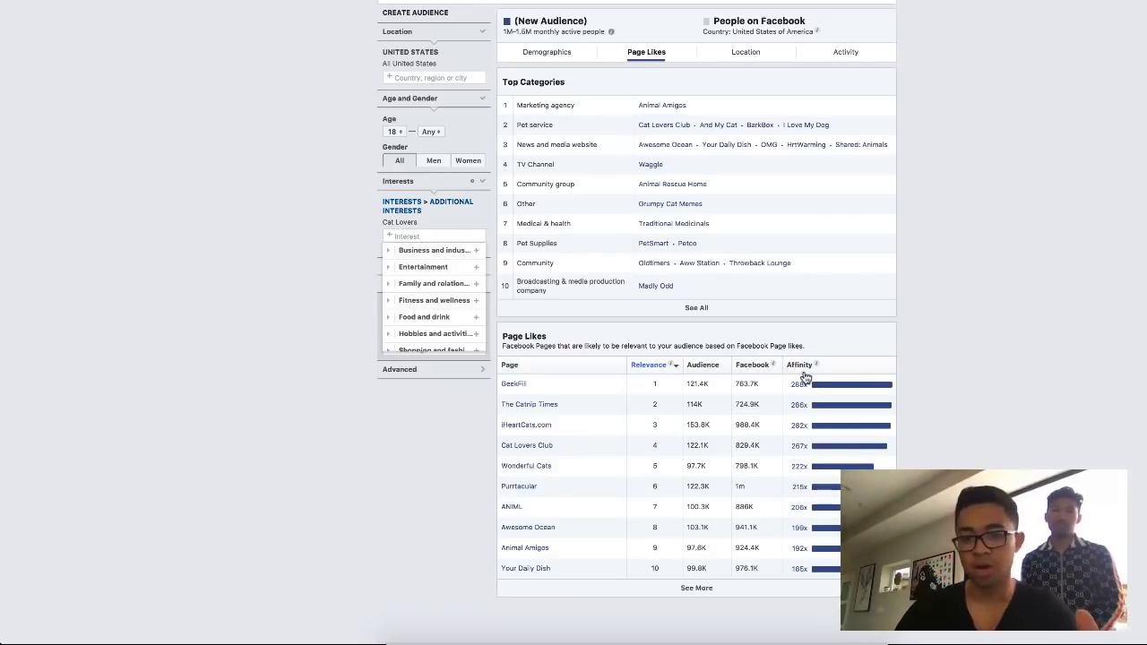
left_click(848, 366)
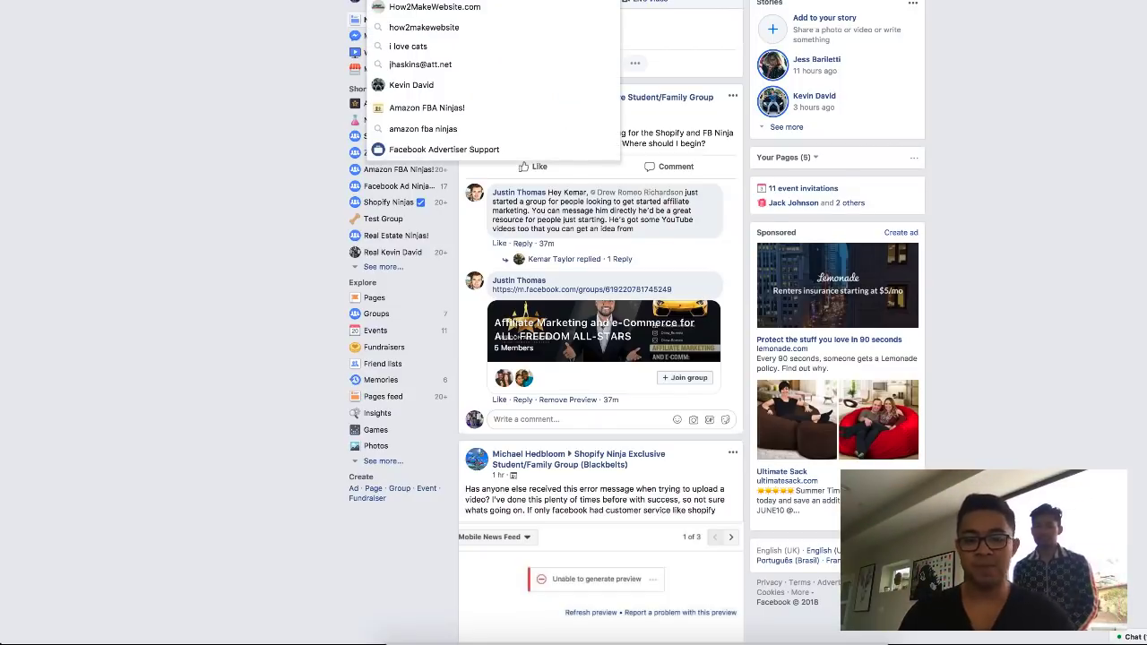
Switch to Facebook, search for "i love cats" and limit the results to posts.
type("i lo")
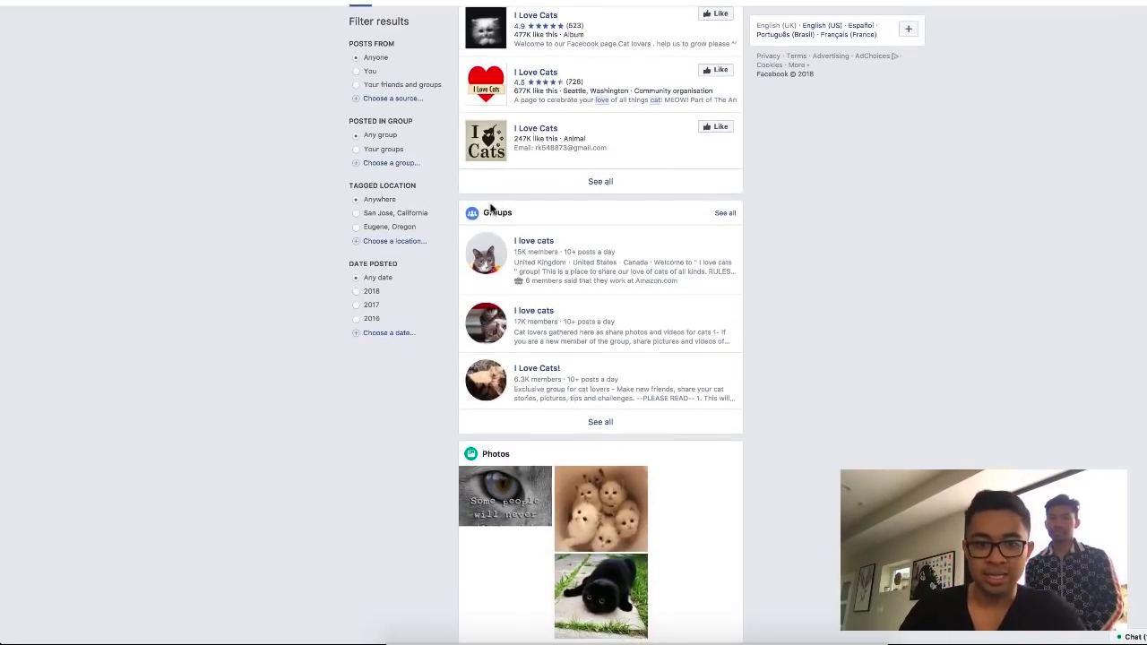
left_click(403, 2)
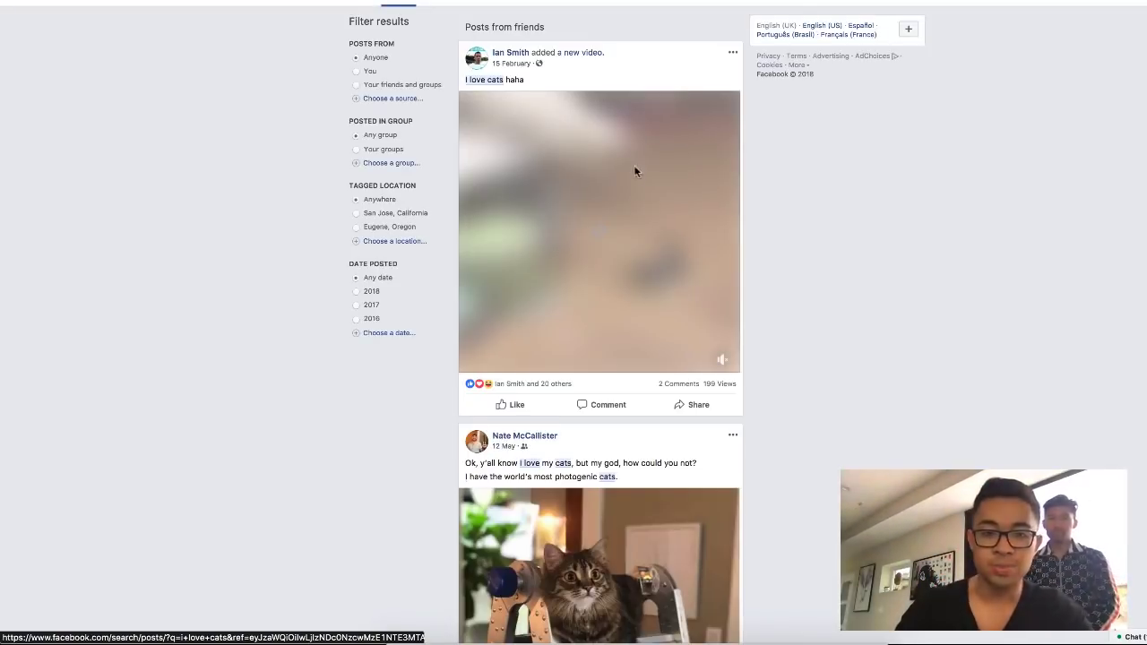
Look through the "i love cats" post results and examine the reactions, comments and shares on public posts.
scroll(635, 172, "down", 5)
scroll(635, 171, "down", 10)
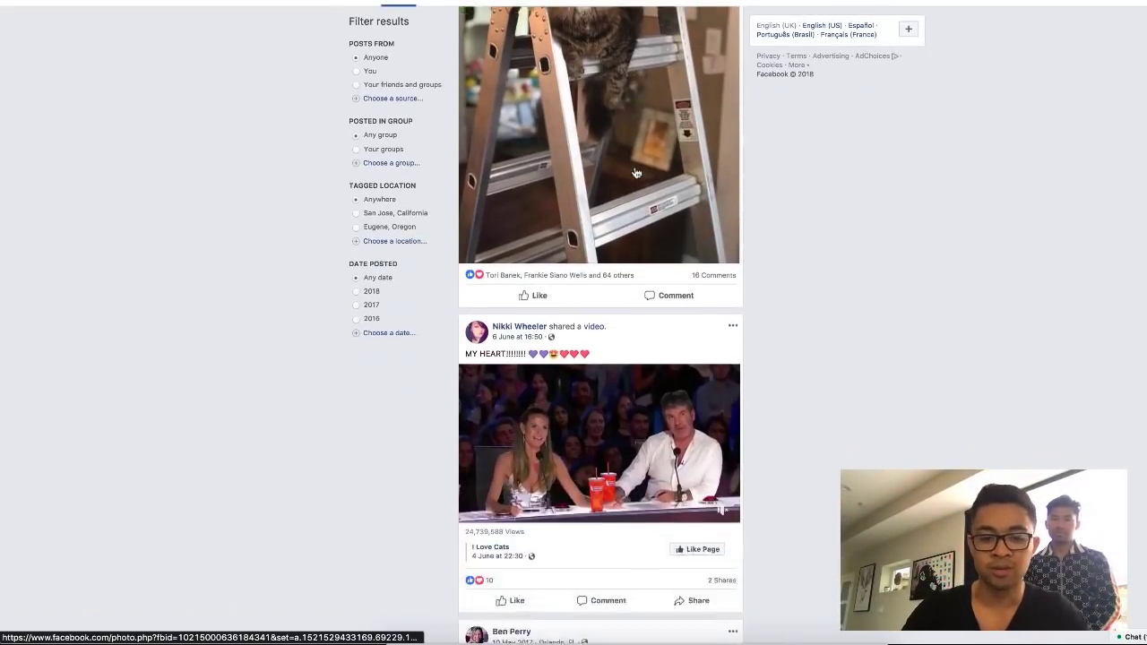
scroll(635, 171, "down", 12)
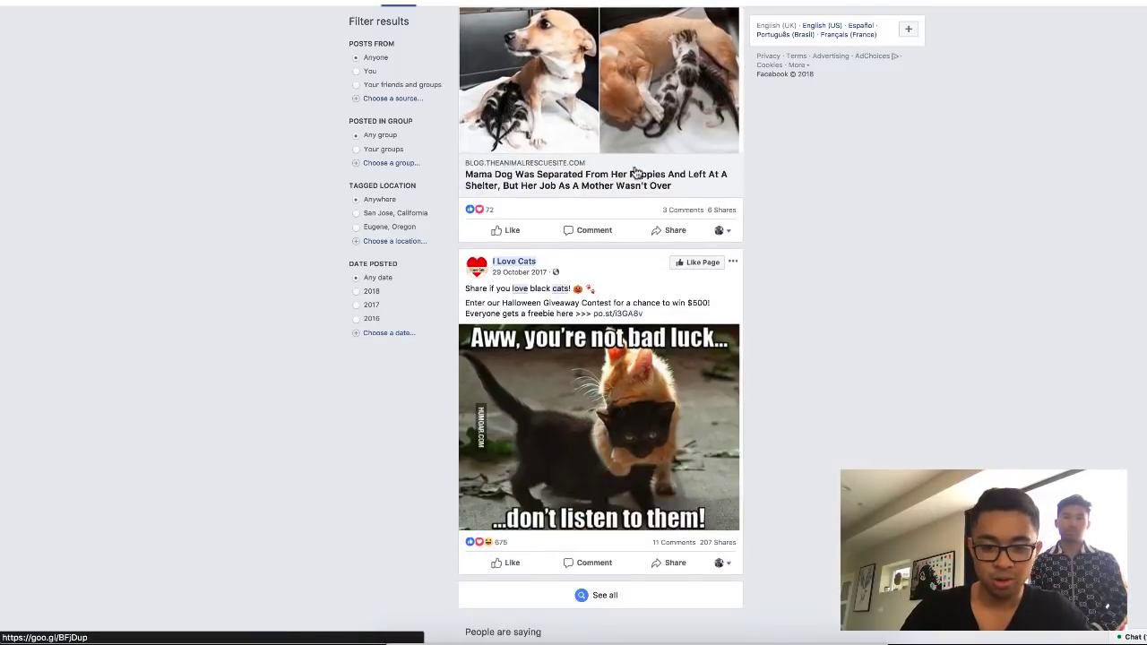
scroll(635, 171, "down", 5)
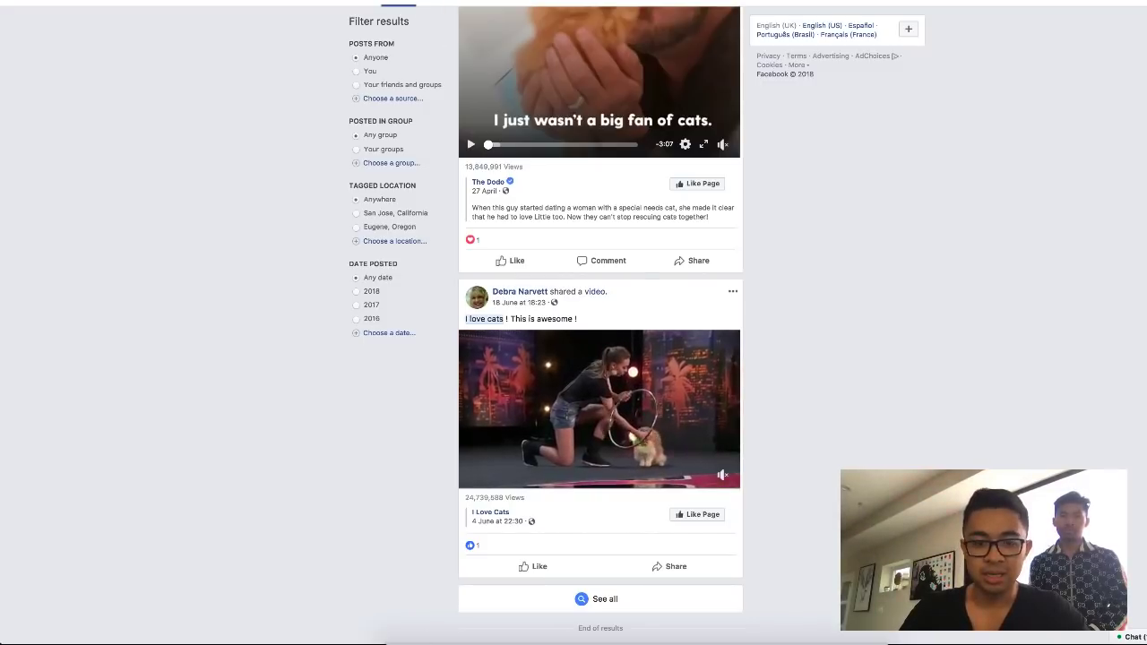
scroll(438, 150, "up", 5)
scroll(438, 150, "up", 10)
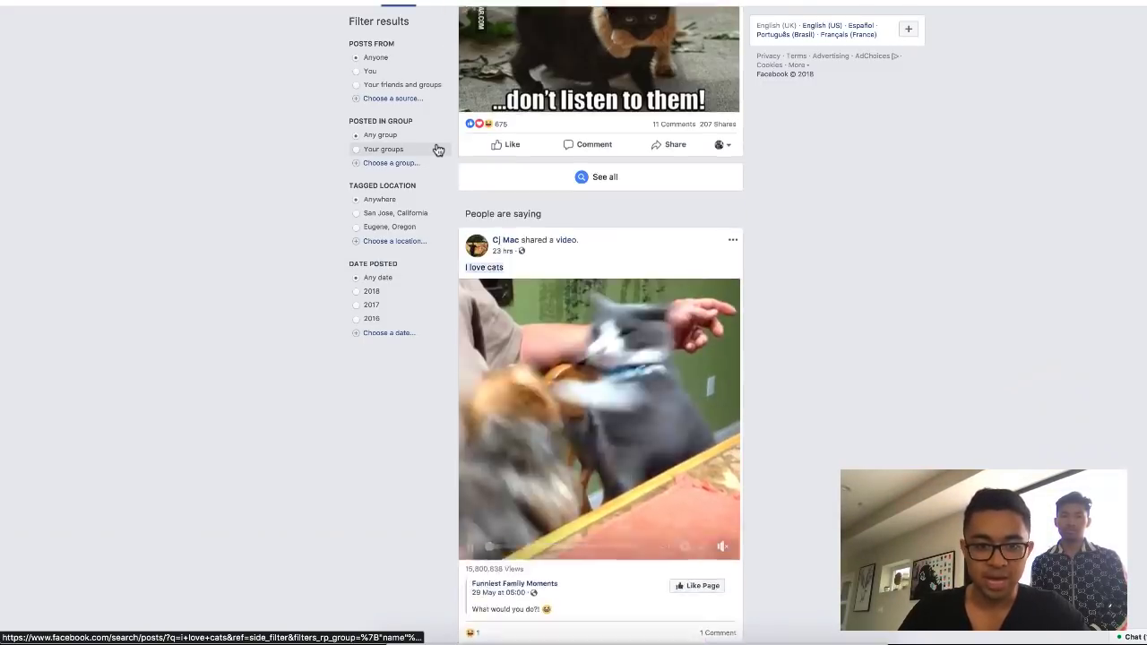
scroll(438, 150, "up", 1)
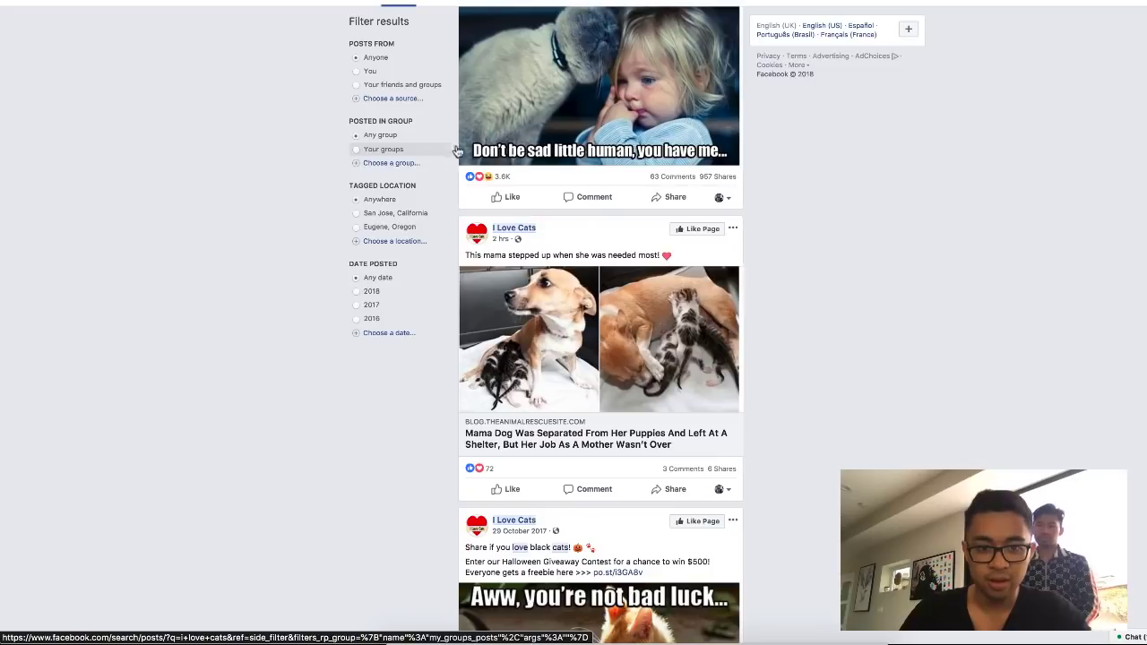
scroll(518, 168, "up", 3)
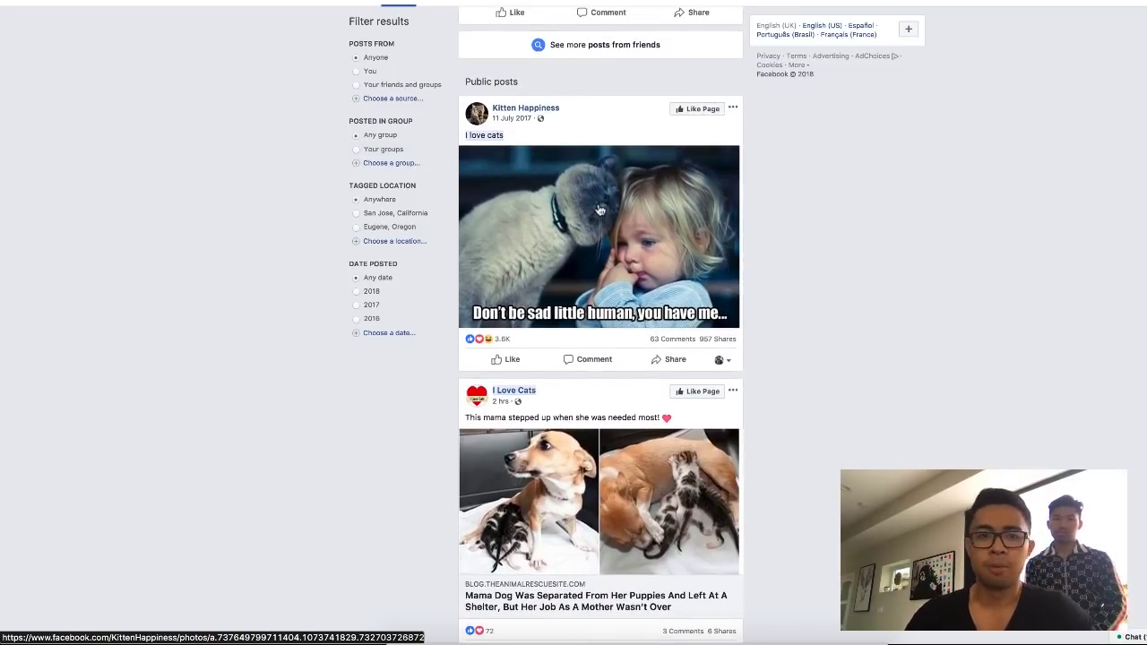
mouse_move(490, 358)
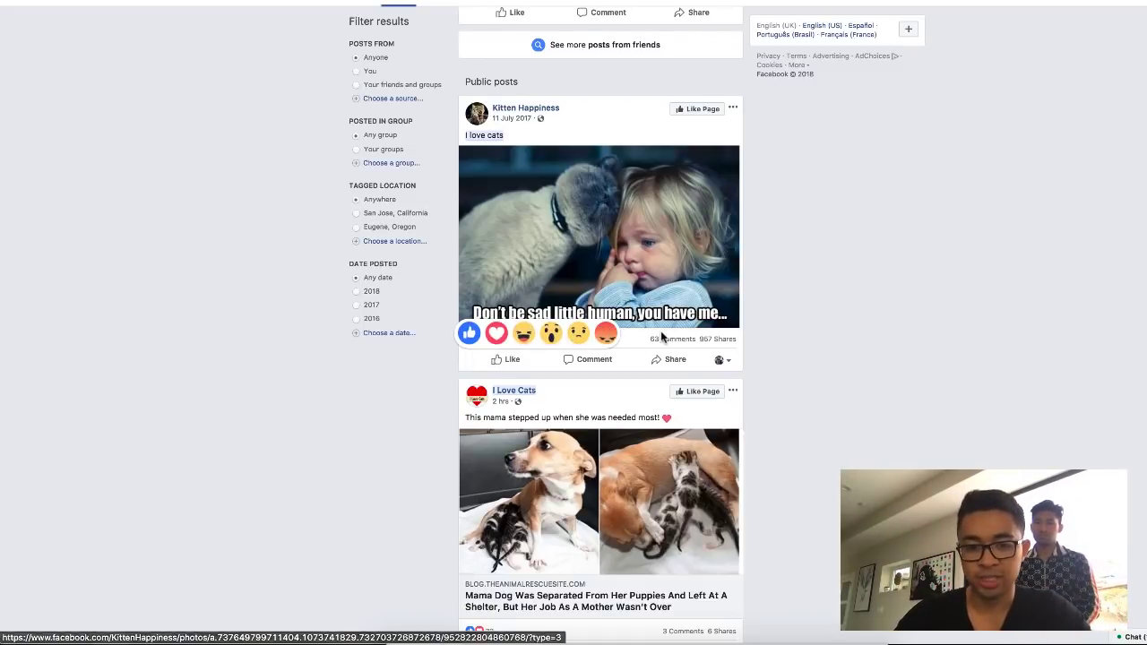
scroll(658, 333, "down", 1)
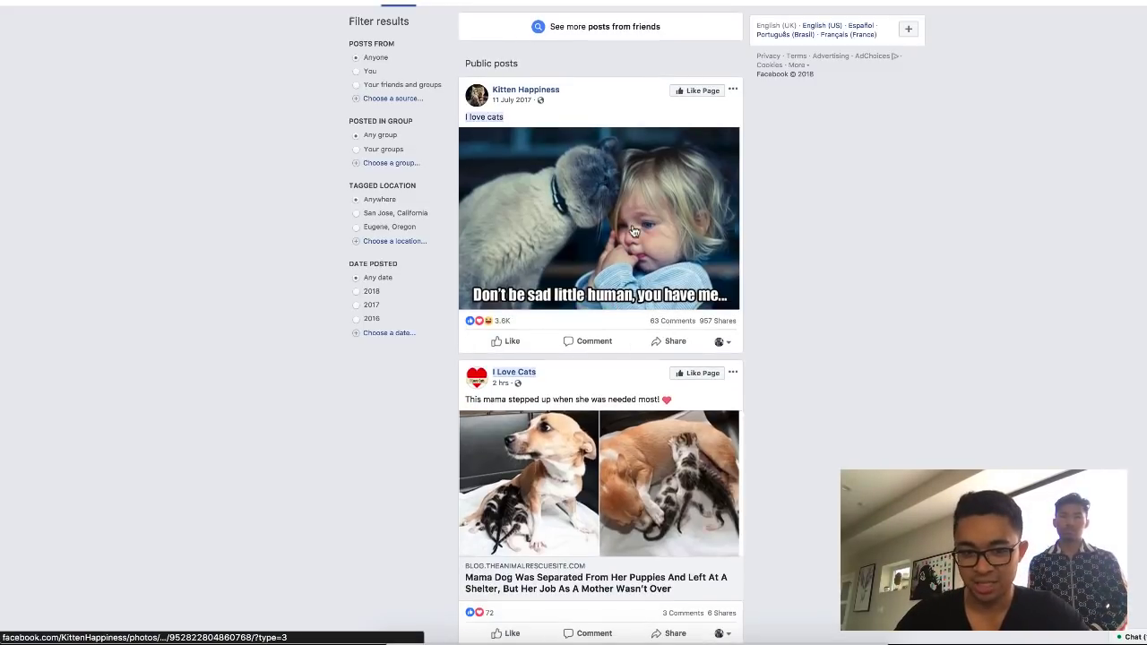
Expand the comments on the Kitten Happiness post and read through who is commenting.
left_click(678, 320)
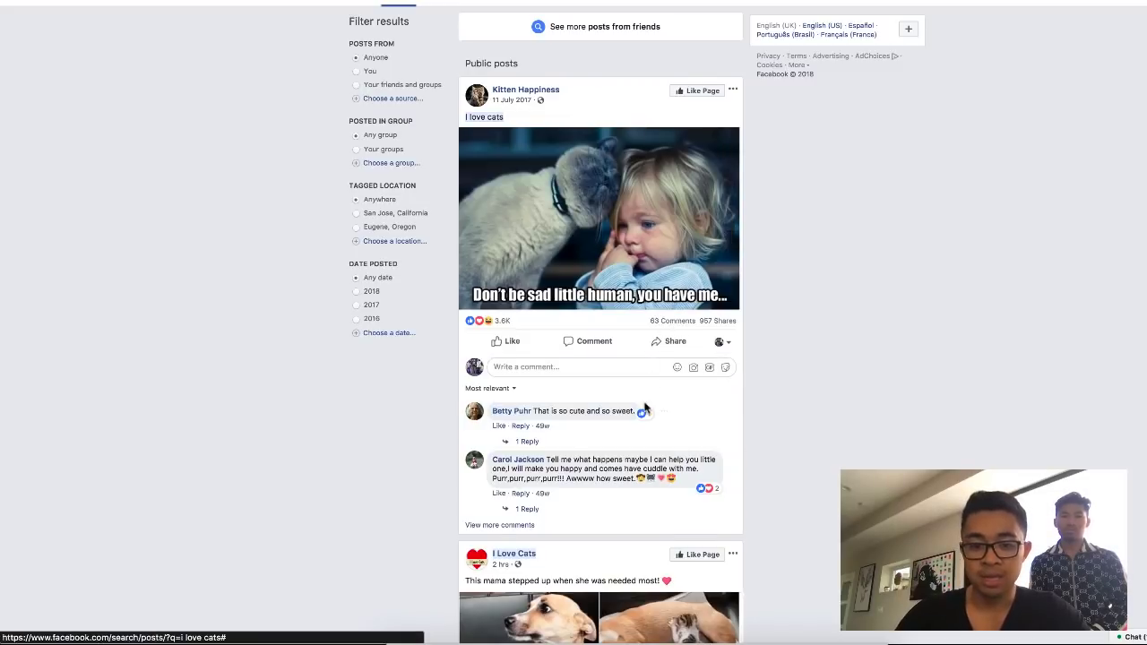
scroll(600, 420, "down", 1)
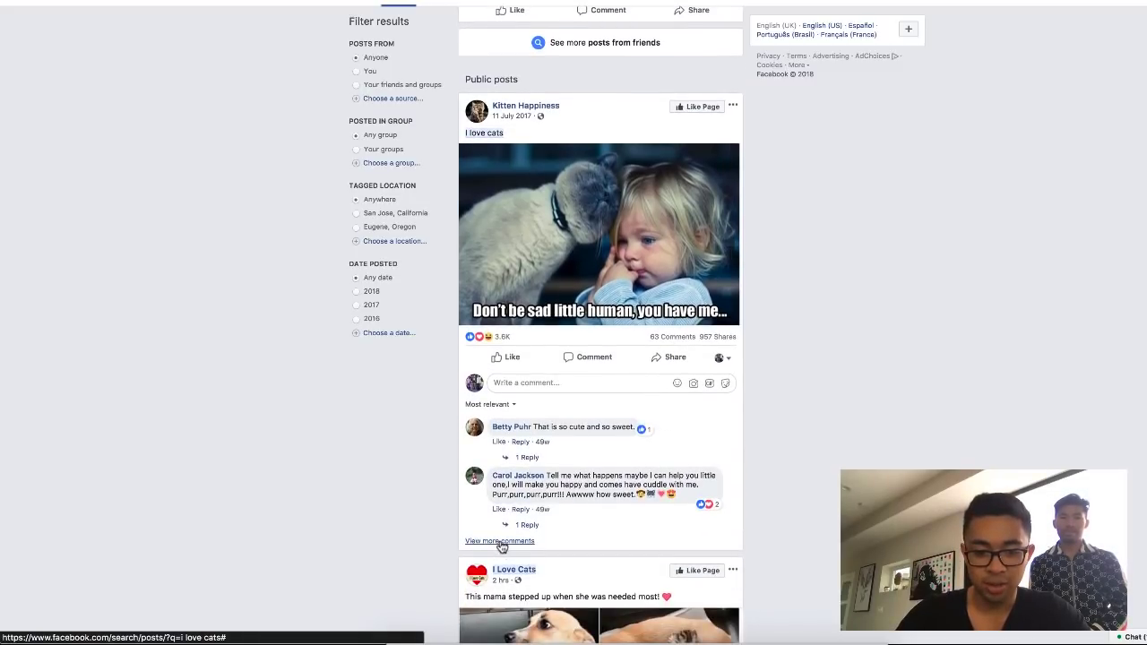
left_click(500, 542)
scroll(584, 545, "up", 3)
scroll(581, 561, "down", 3)
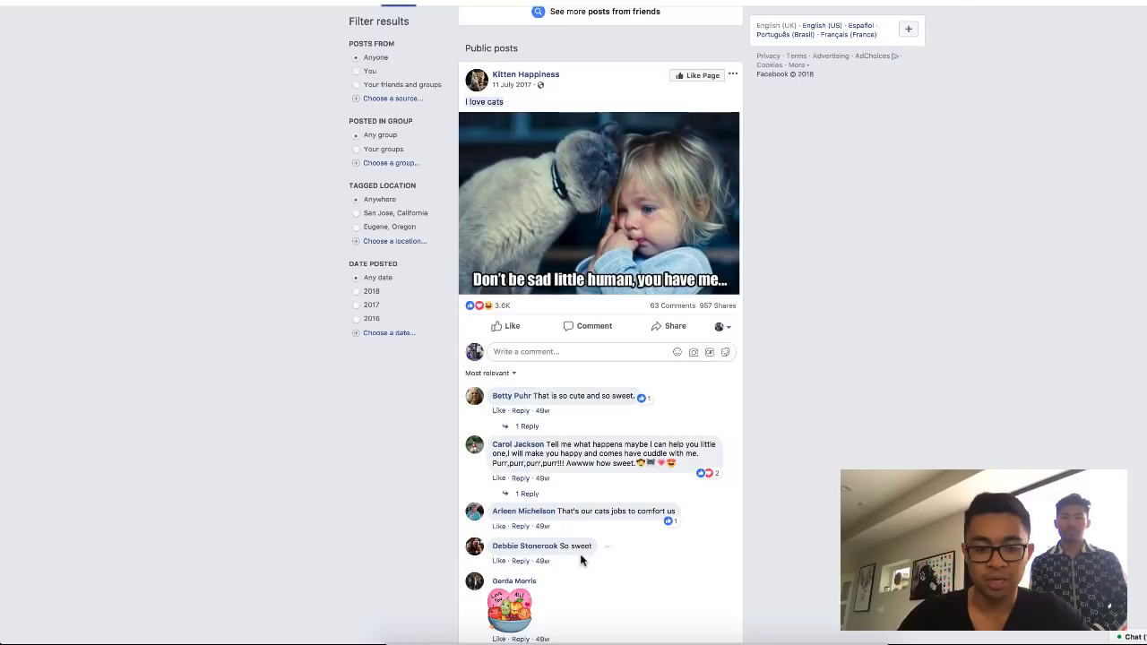
scroll(499, 563, "up", 3)
scroll(496, 562, "down", 8)
scroll(502, 208, "down", 4)
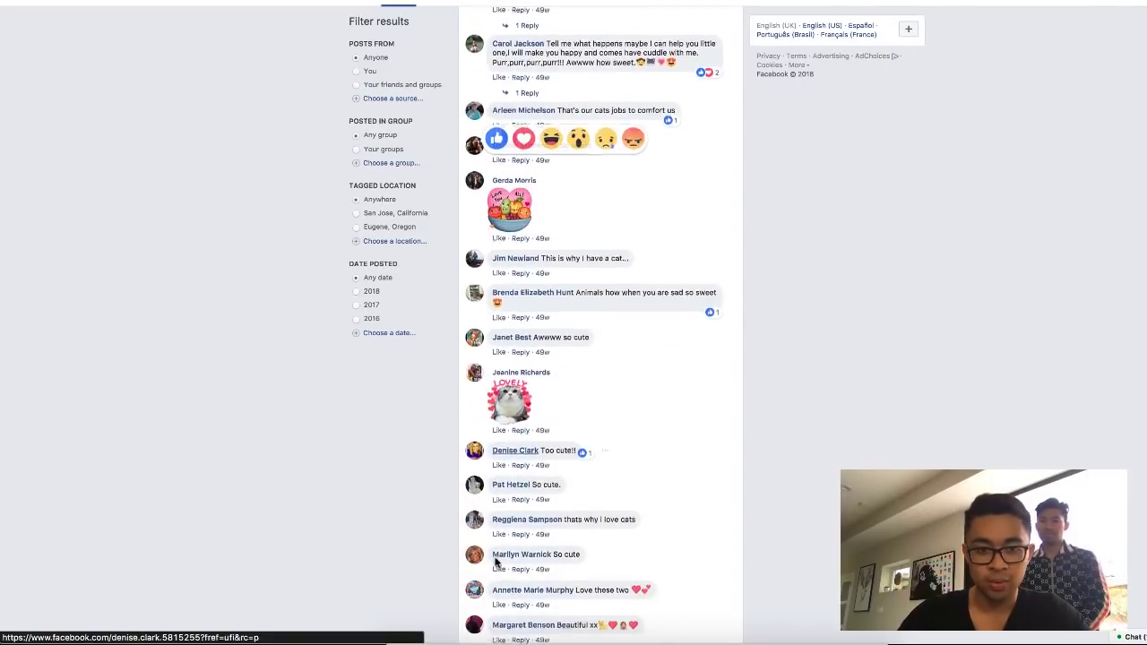
Replace the Facebook search with "love skulls" and show the matching posts.
left_click(491, 1)
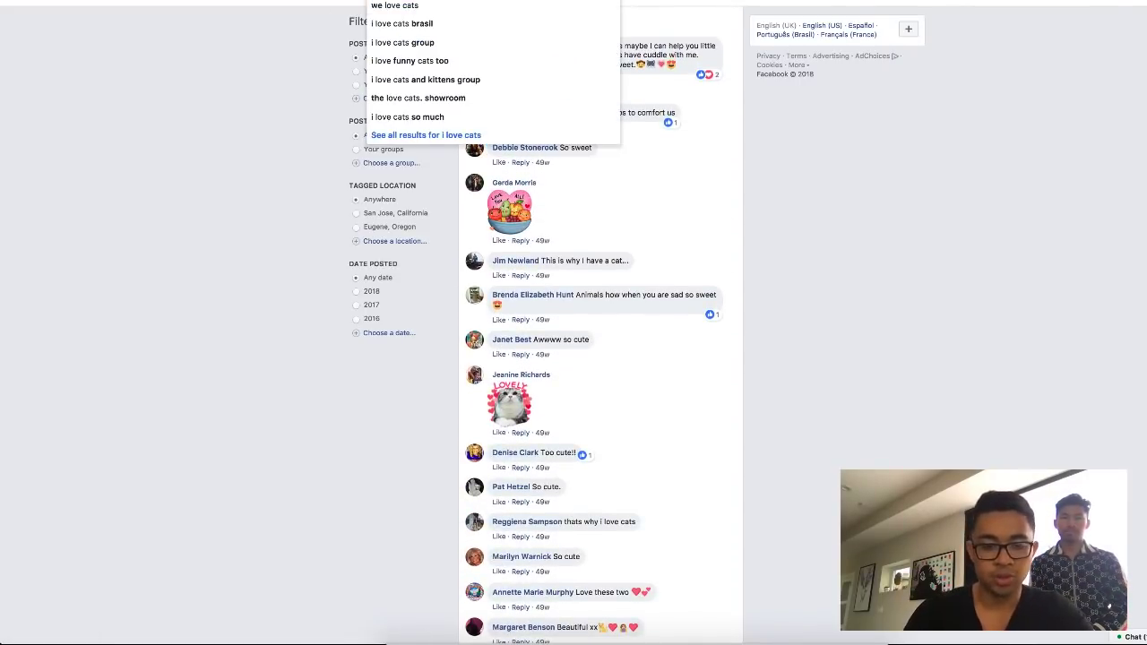
type("i")
key("BackSpace")
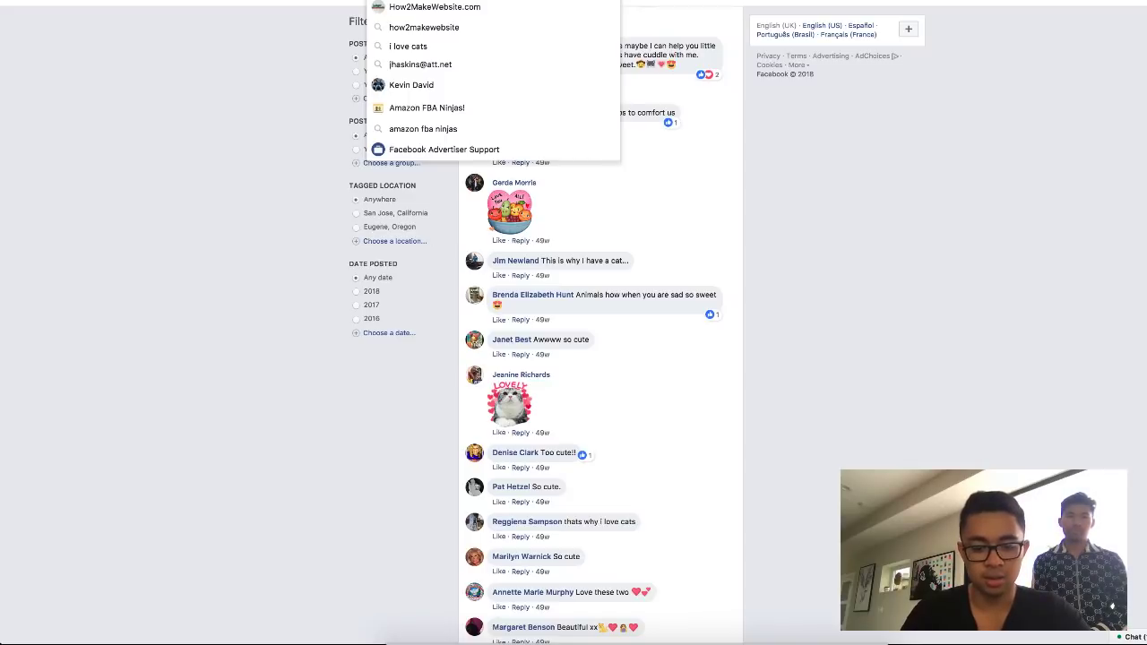
type("love skulls")
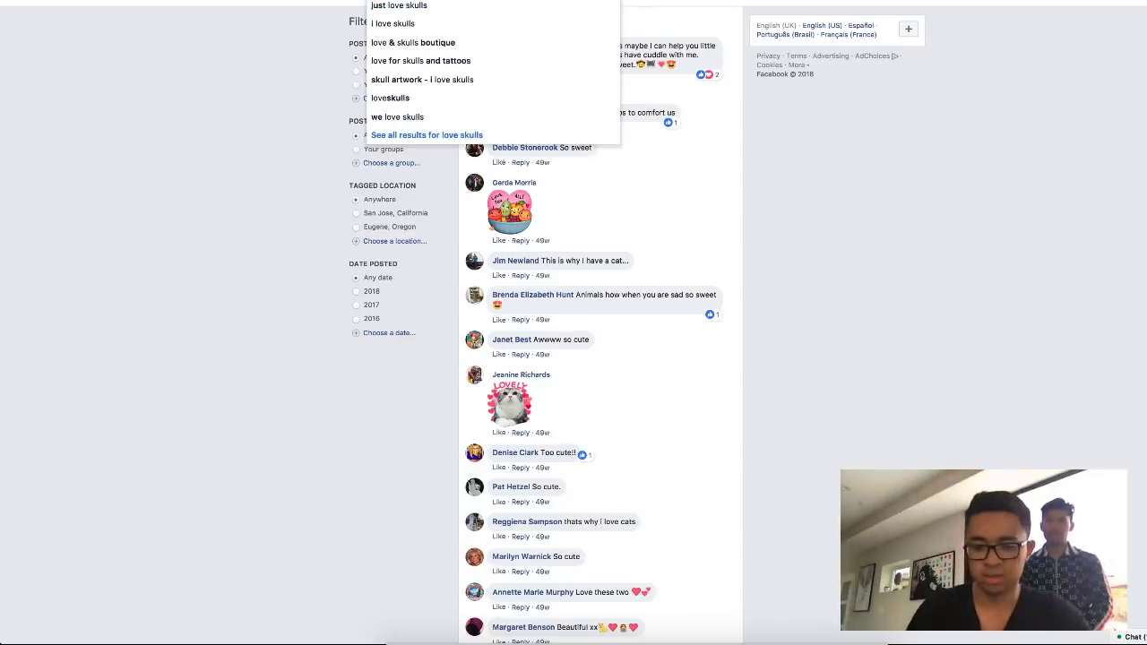
key("Escape")
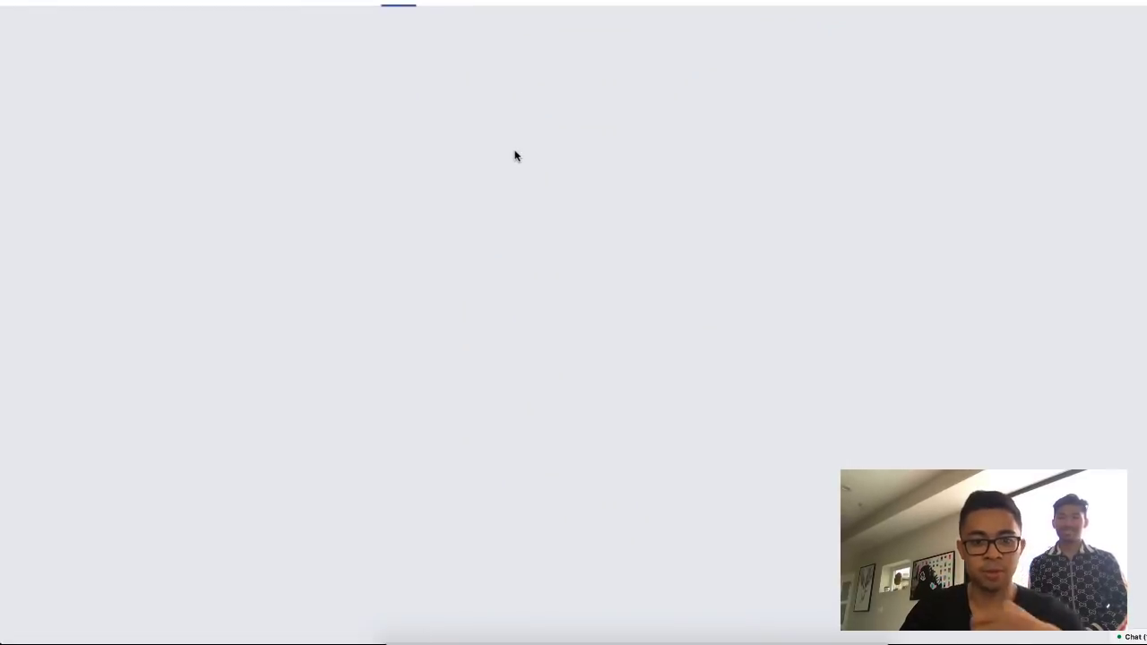
Look through the "love skulls" posts and examine the Art is Life skull ring post's ad text and engagement.
scroll(515, 156, "down", 10)
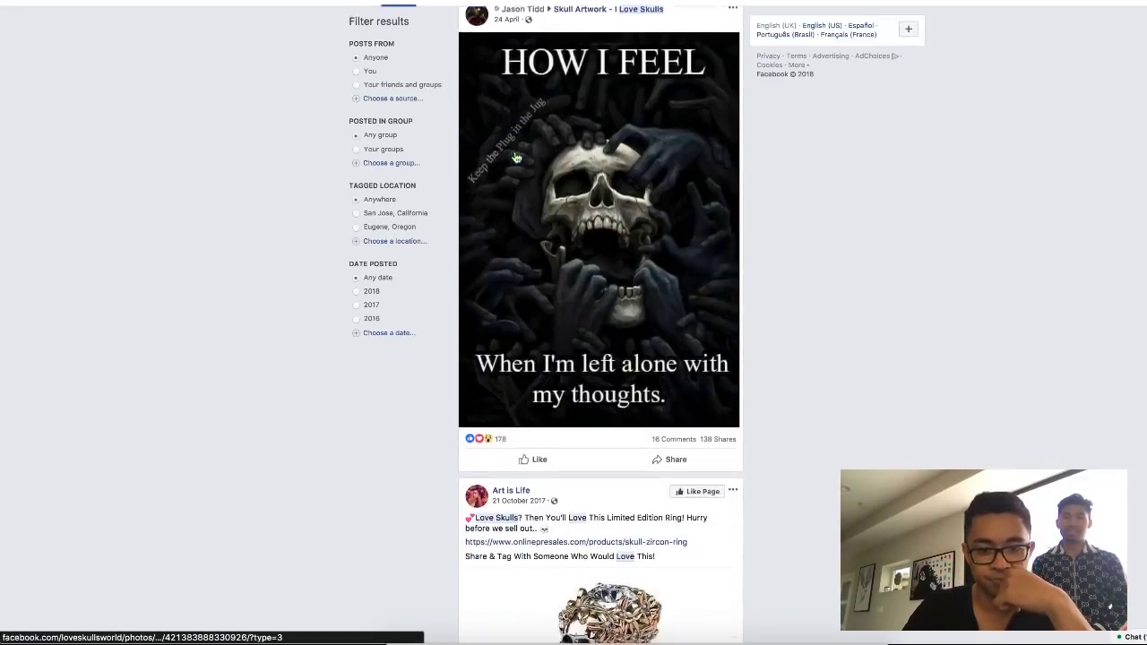
scroll(515, 156, "down", 3)
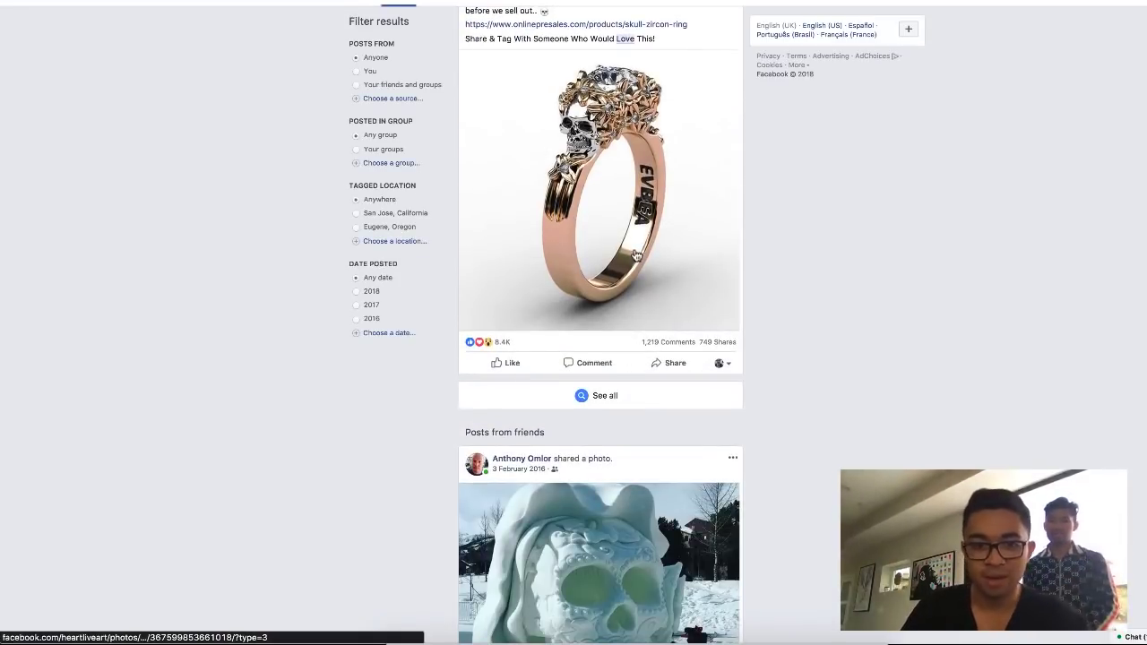
scroll(638, 269, "up", 1)
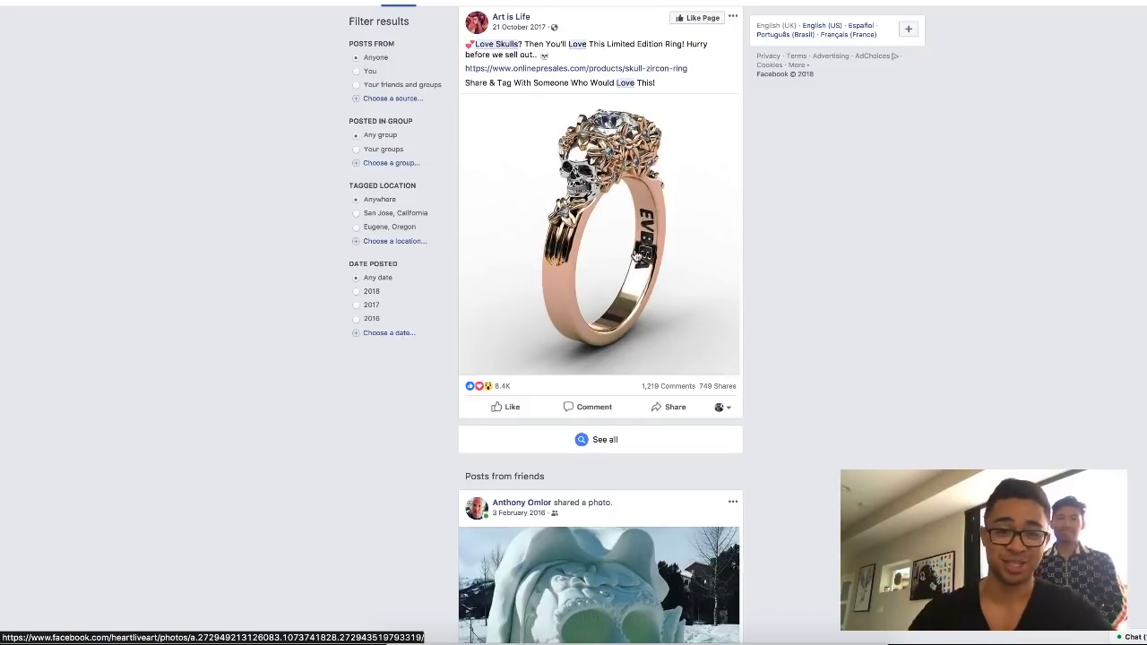
left_click_drag(495, 43, 554, 53)
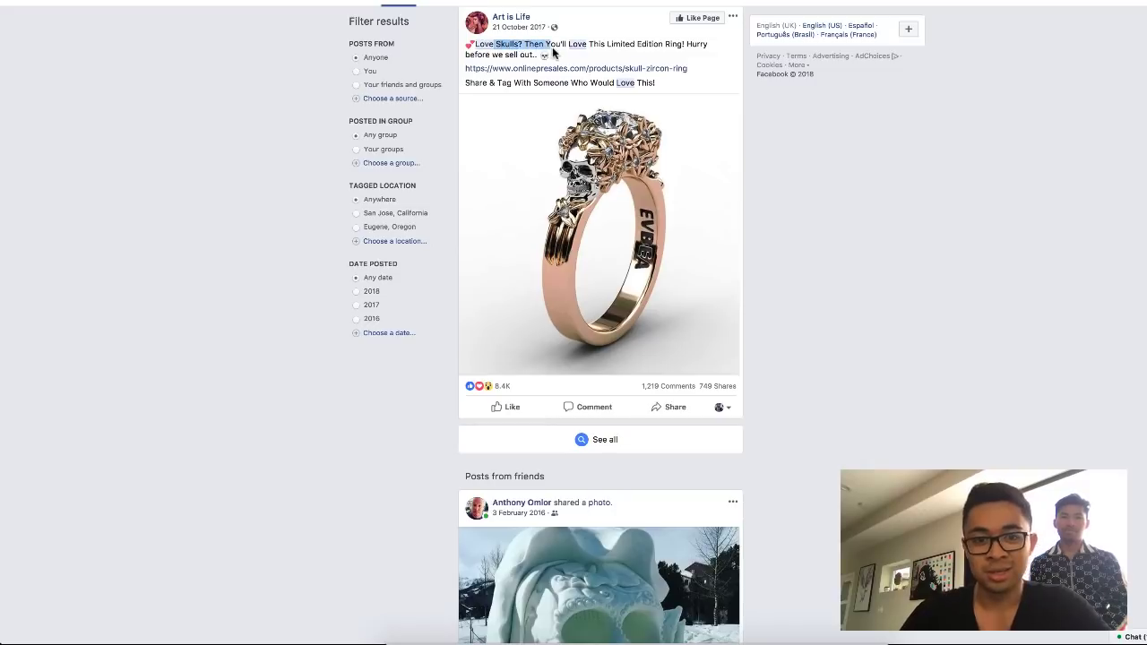
Expand the comments on the Art is Life skull ring post and repeatedly load the previous comments.
left_click(677, 389)
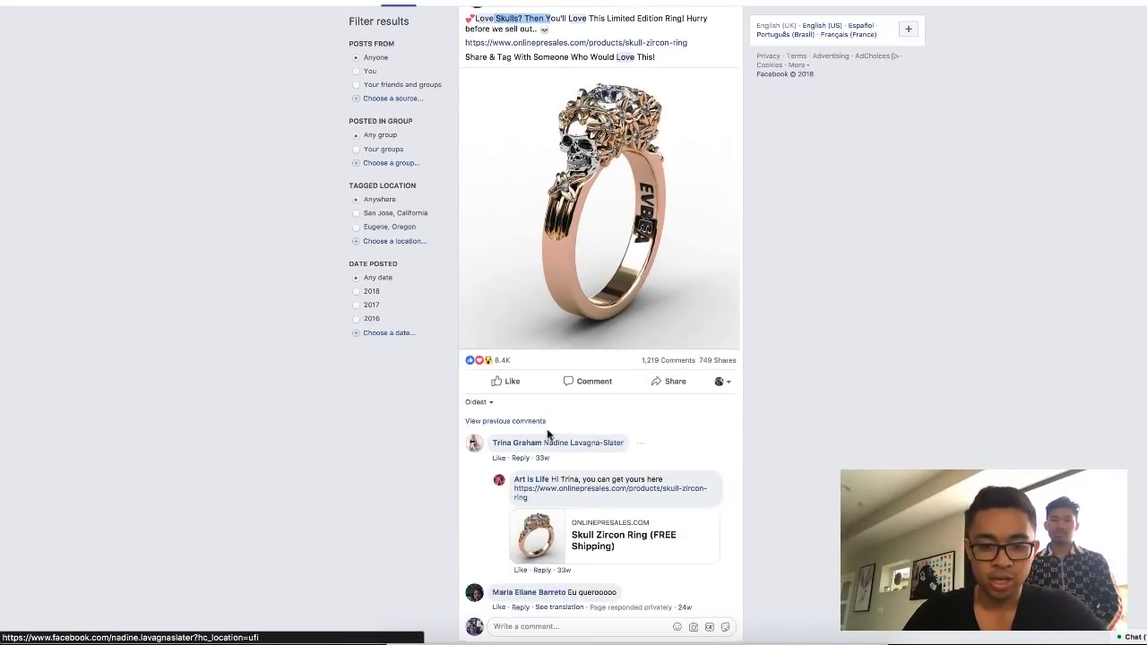
left_click(532, 421)
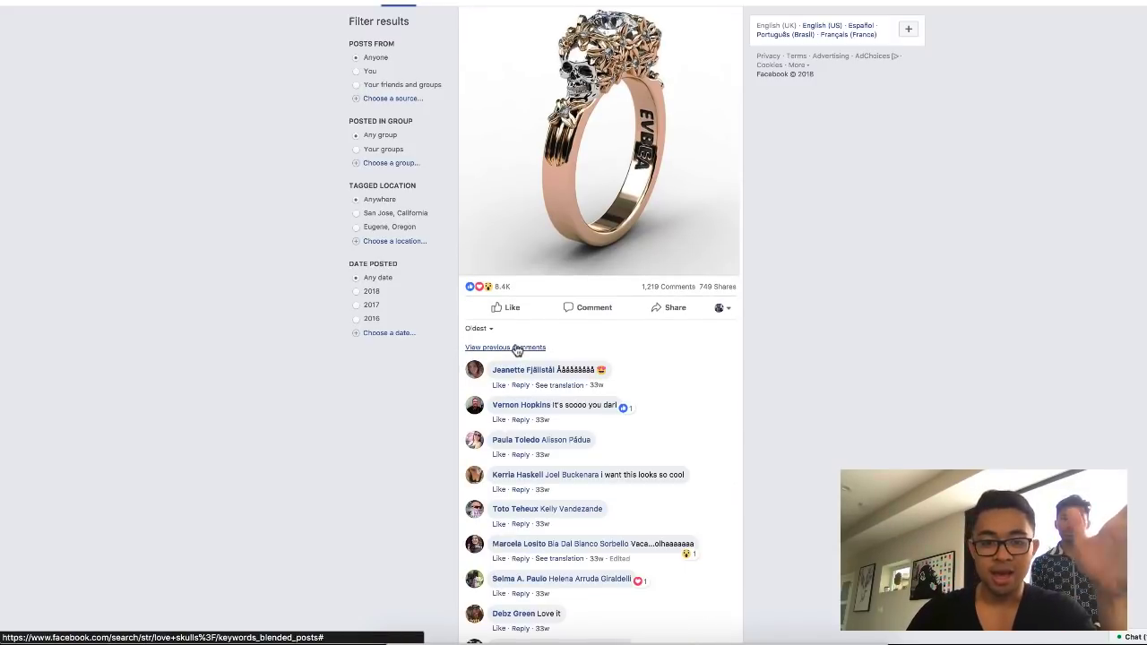
left_click(517, 348)
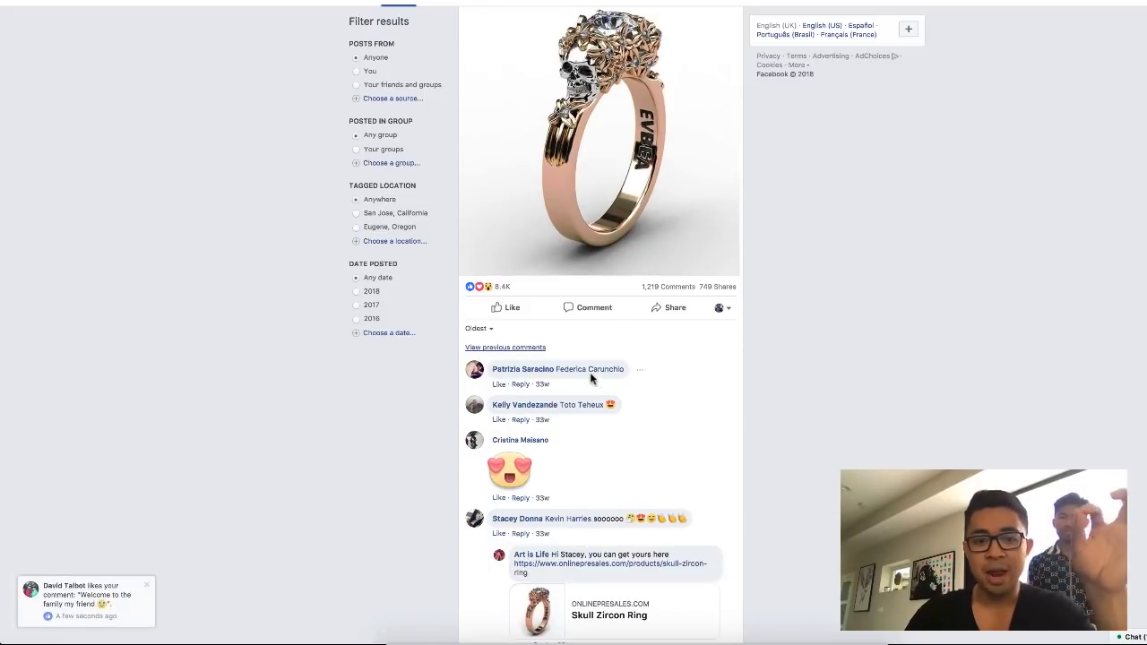
left_click(523, 350)
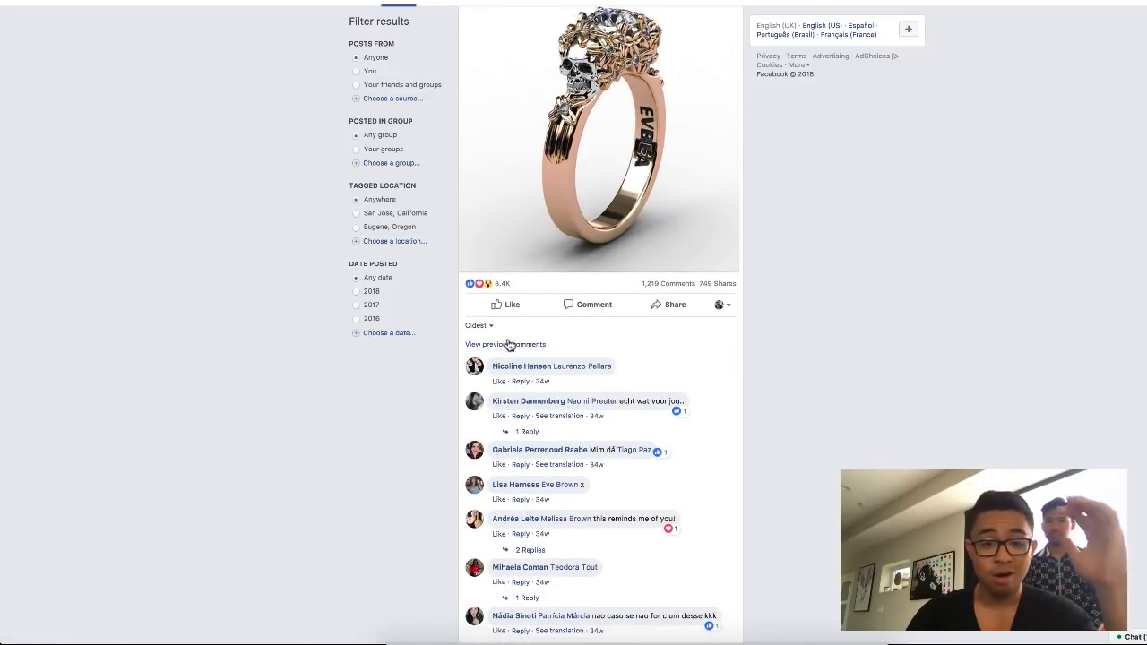
left_click(505, 344)
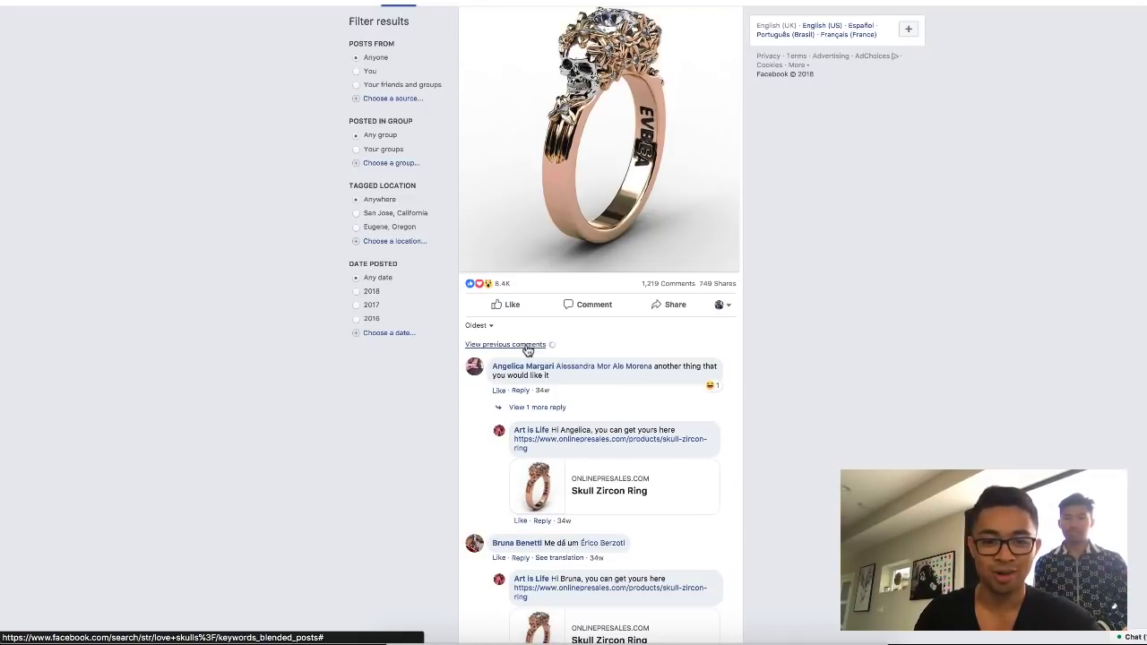
scroll(844, 292, "down", 1)
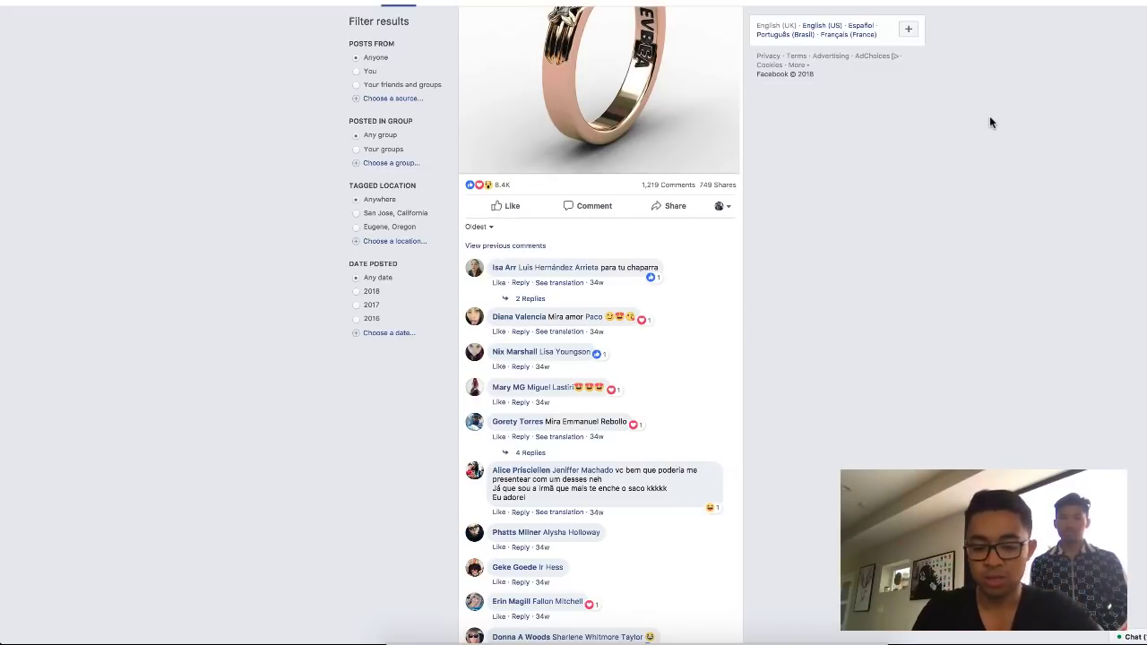
Search the loaded ring post comments for purchase words such as "buy" and "got" to find a commenter who bought the ring.
scroll(990, 122, "up", 5)
scroll(990, 122, "down", 15)
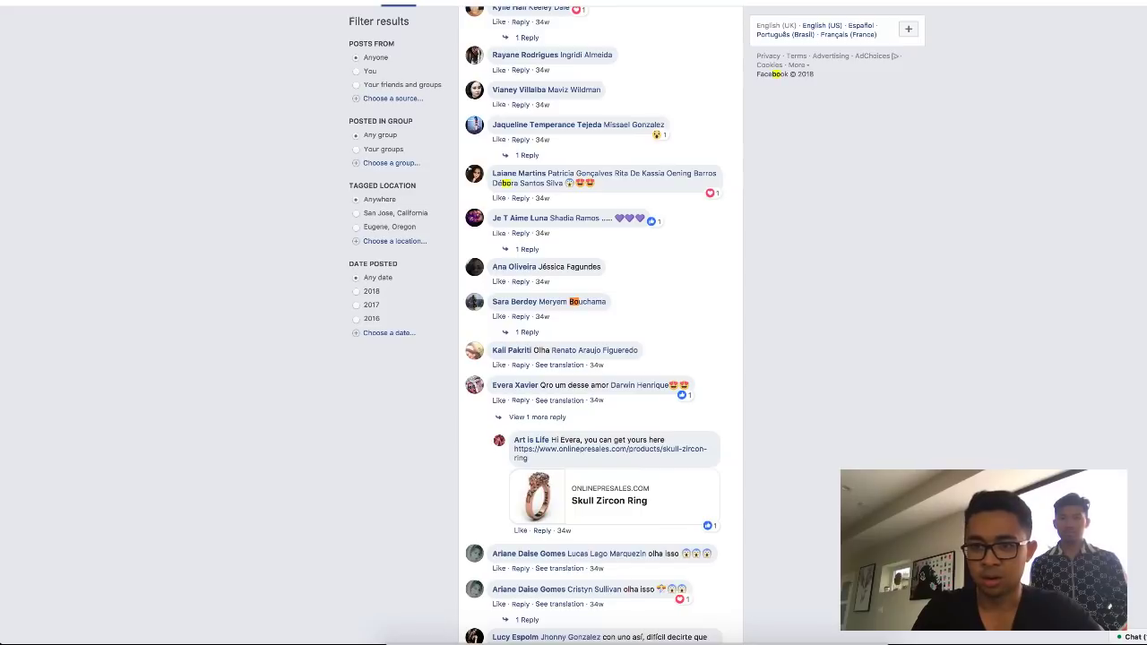
scroll(600, 323, "down", 10)
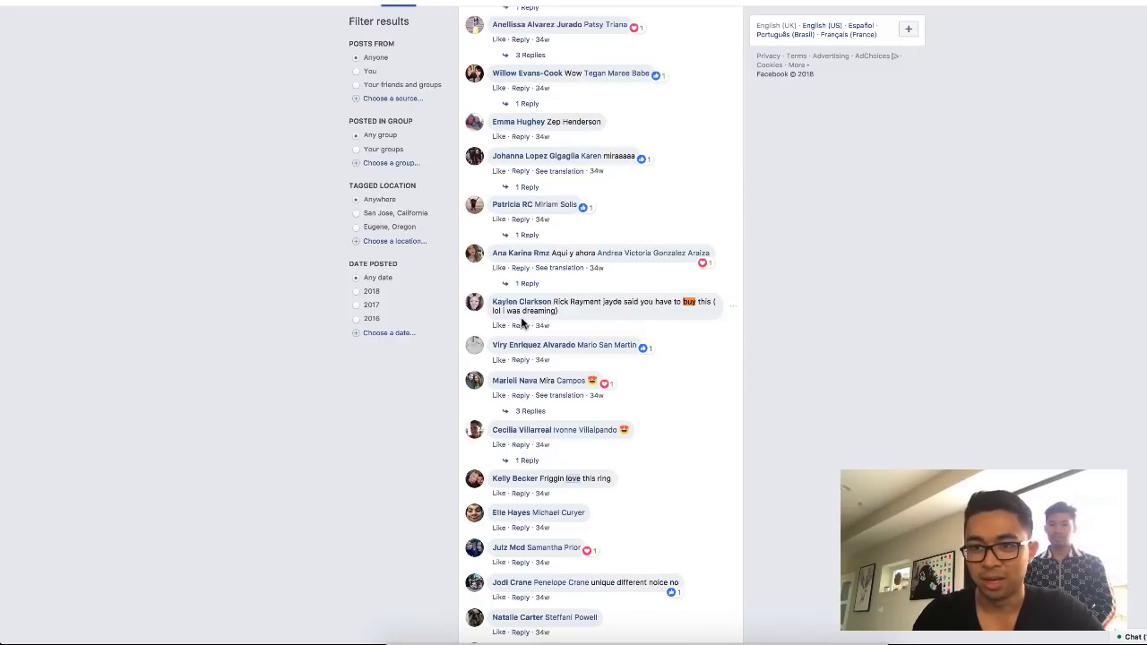
key("Return")
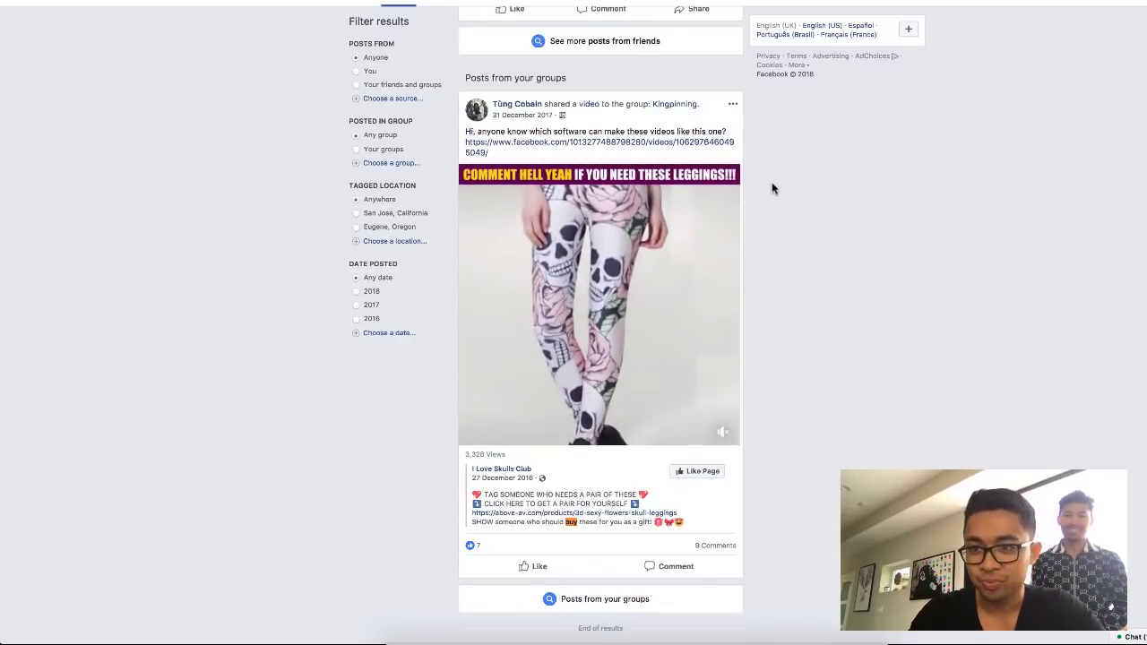
key("Return")
scroll(670, 175, "down", 2)
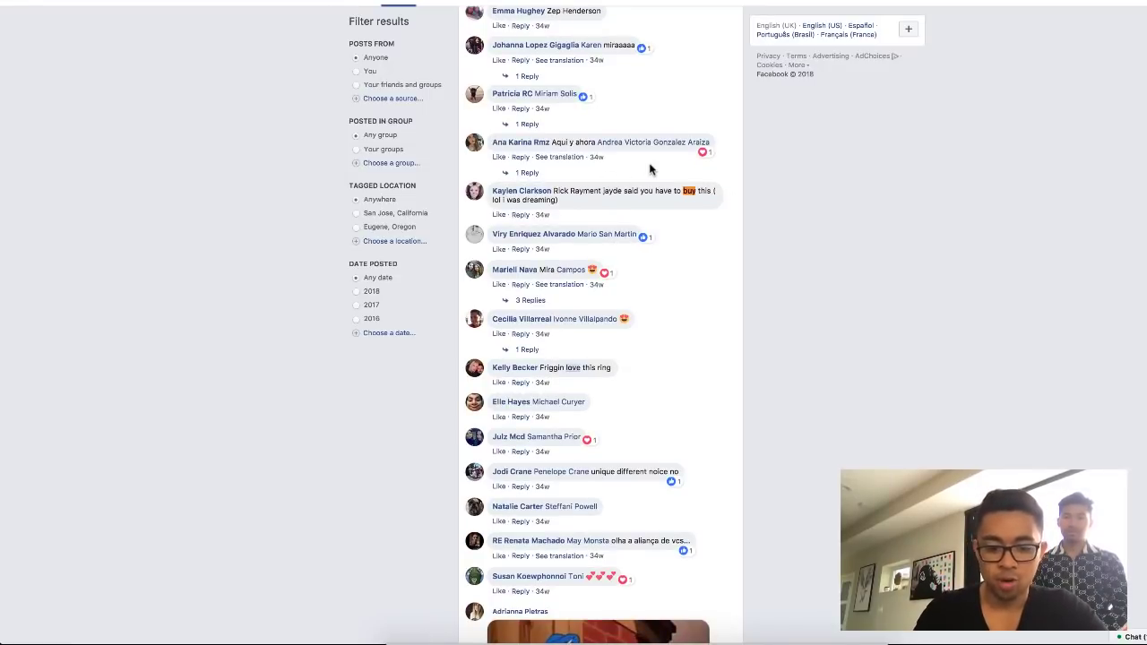
scroll(601, 323, "down", 7)
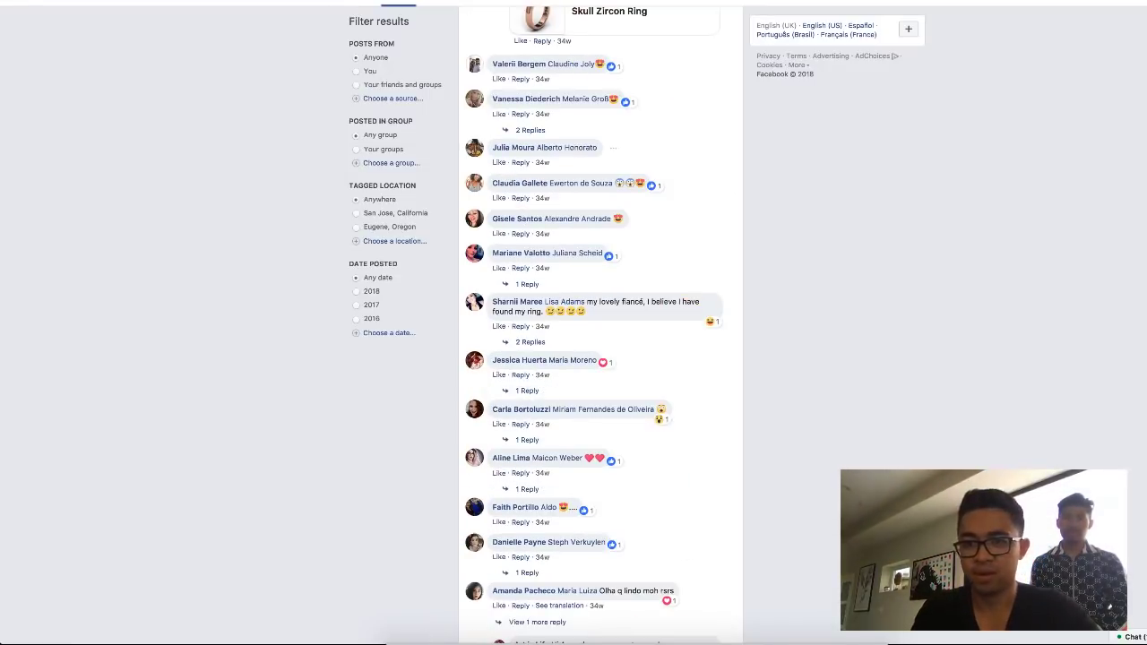
scroll(600, 322, "down", 10)
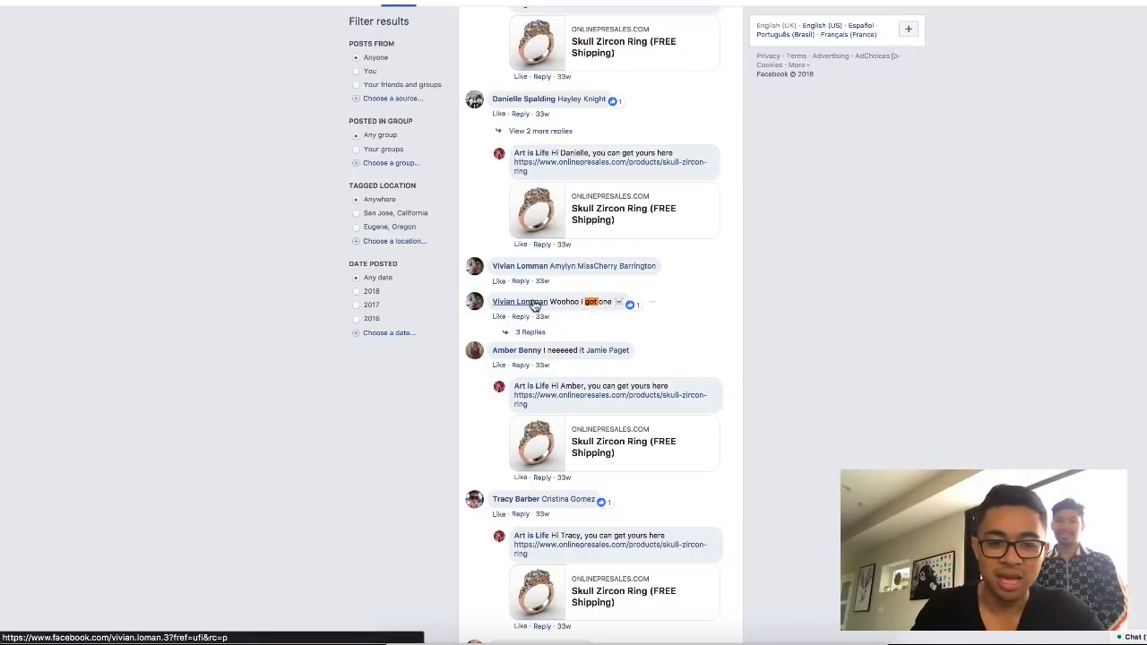
Open the profile of the commenter who wrote "Woohoo I got one" and show the pages she likes.
mouse_move(534, 305)
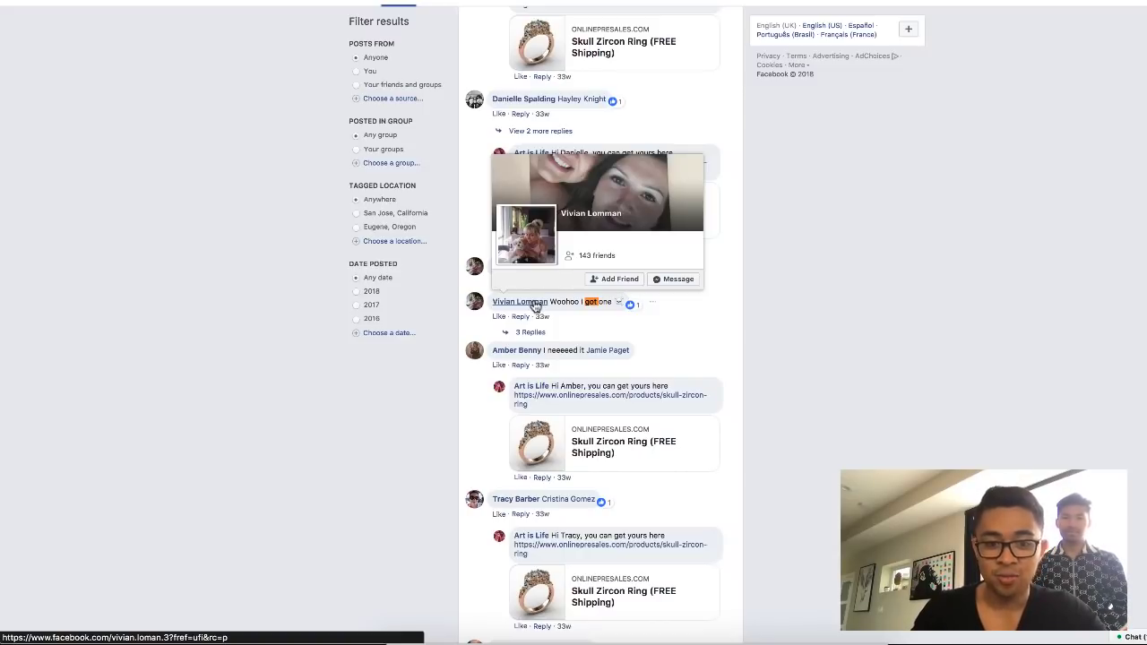
left_click(536, 307)
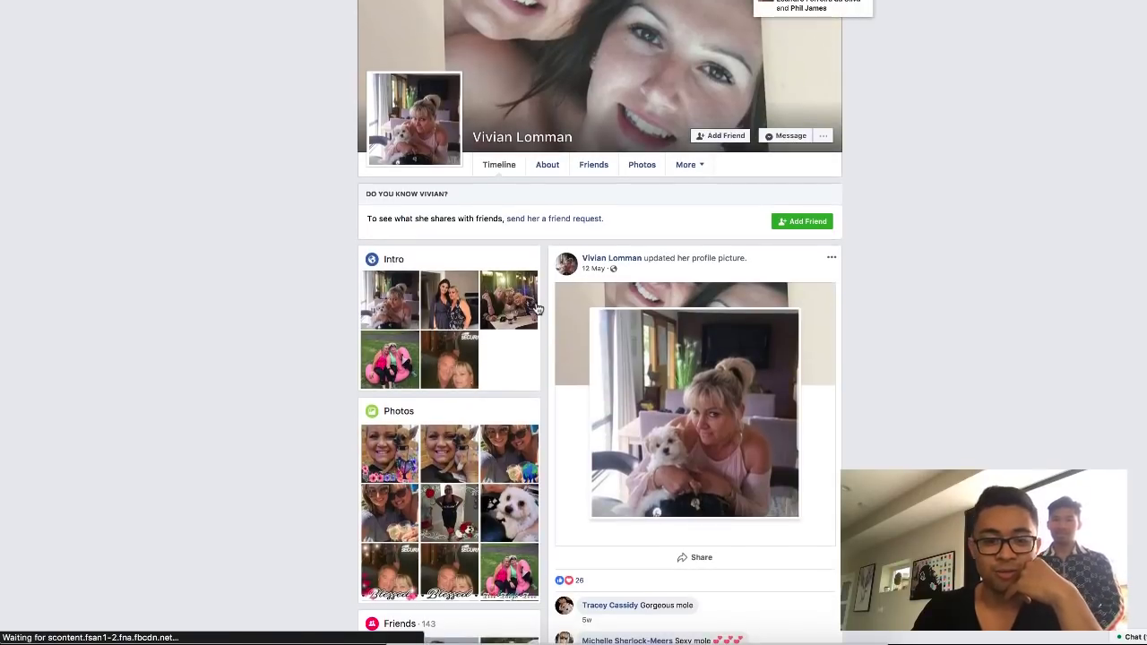
left_click(690, 169)
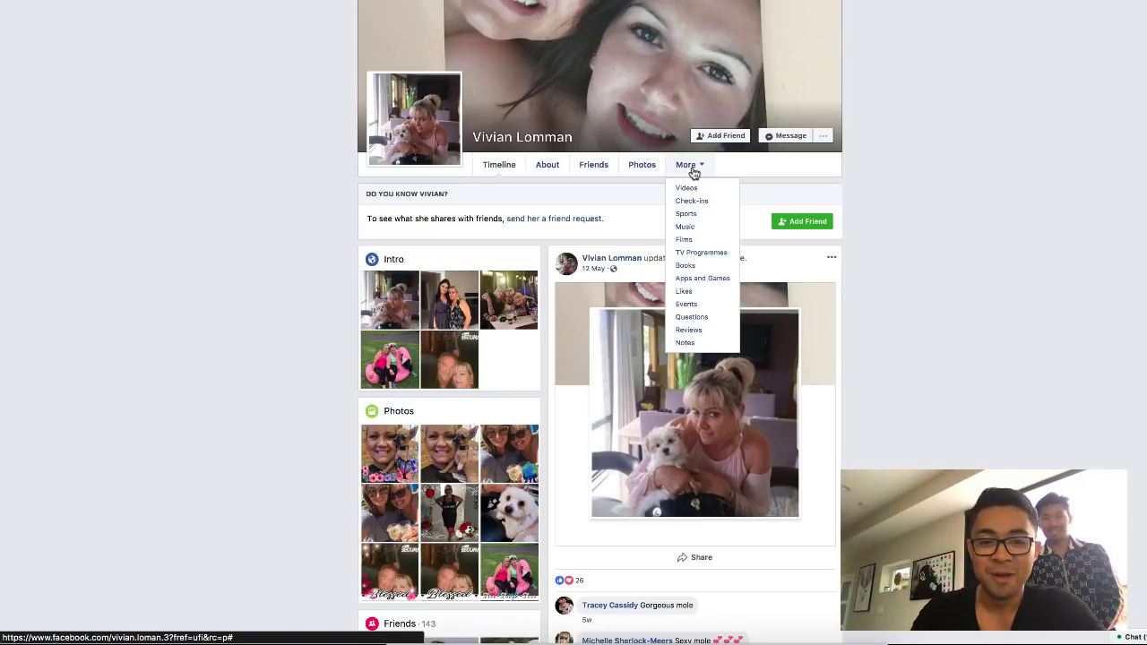
left_click(686, 291)
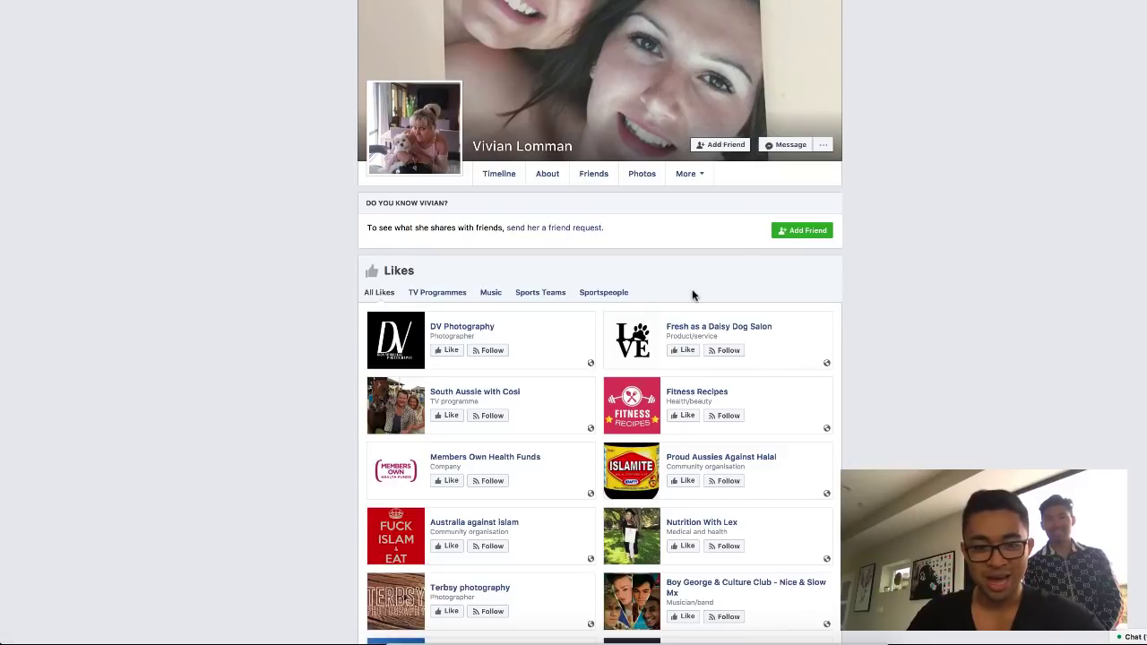
Look through the buyer's liked pages and reviews, examining which skull-related communities, brands and other interests could be used for targeting.
scroll(890, 293, "down", 20)
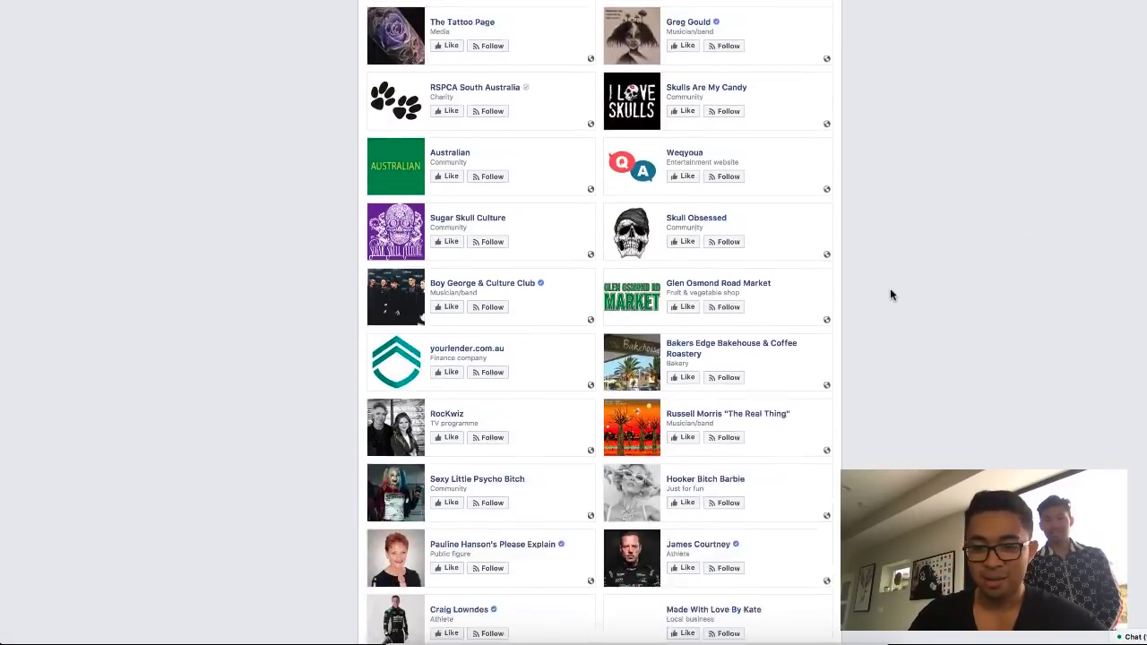
scroll(890, 289, "down", 15)
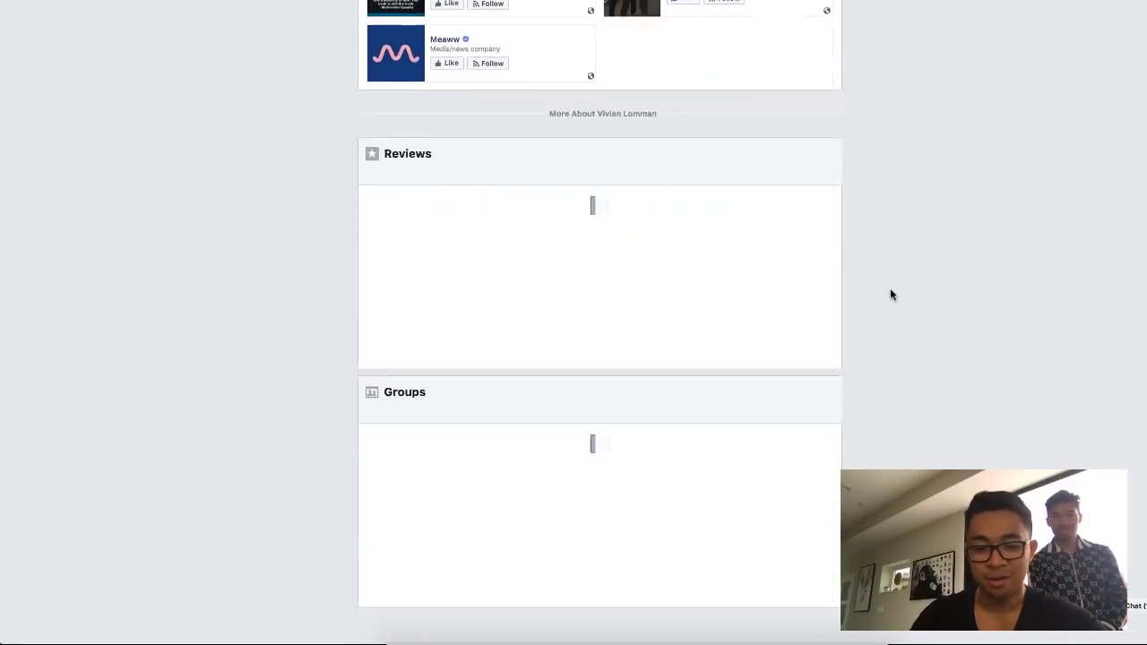
scroll(676, 236, "up", 3)
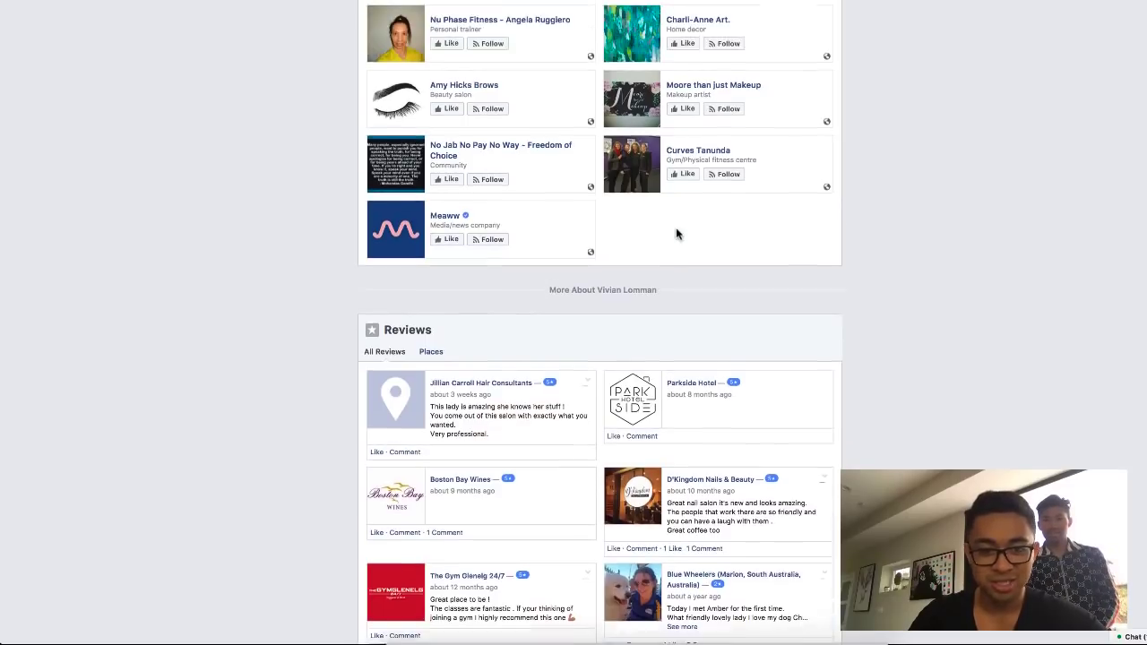
scroll(676, 233, "down", 3)
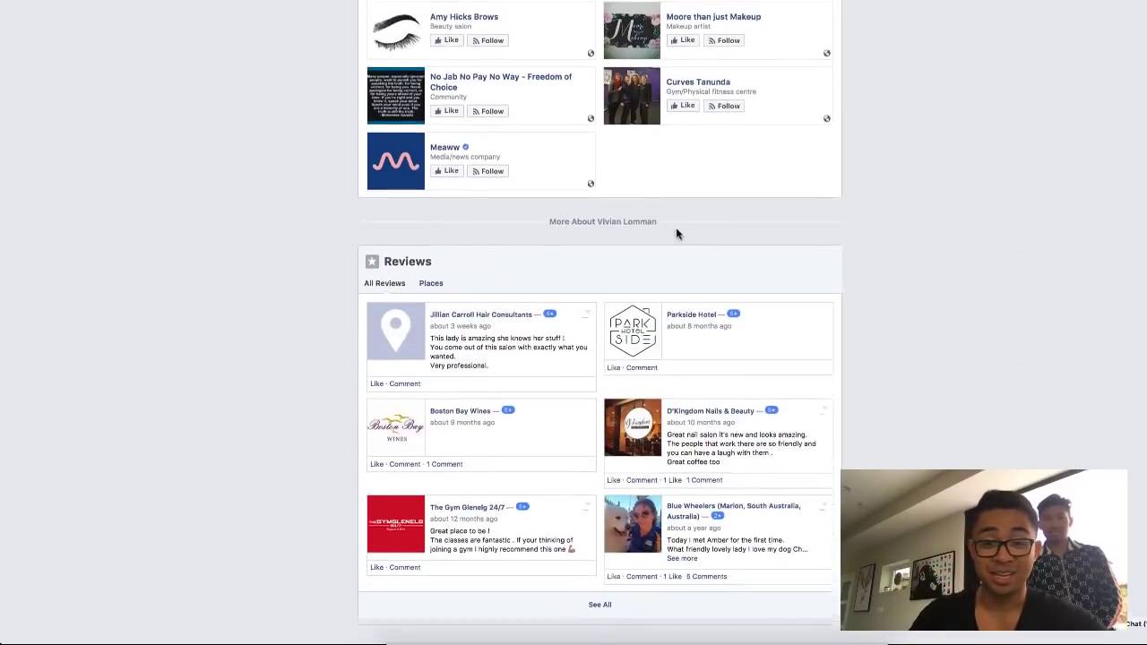
scroll(928, 89, "up", 6)
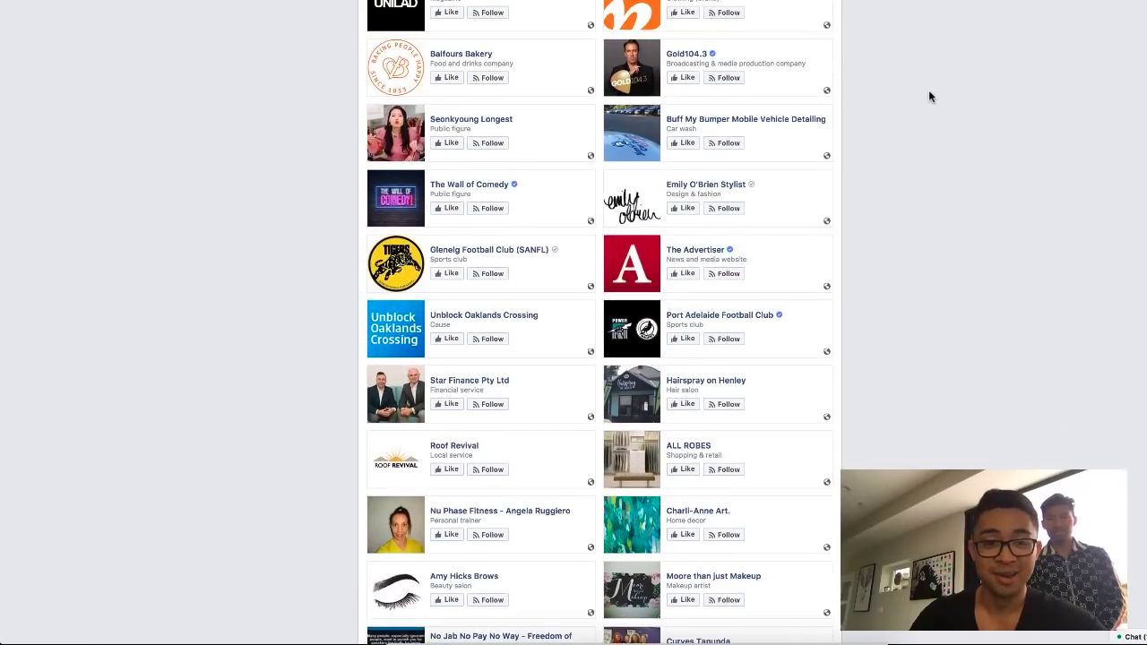
scroll(928, 90, "down", 1)
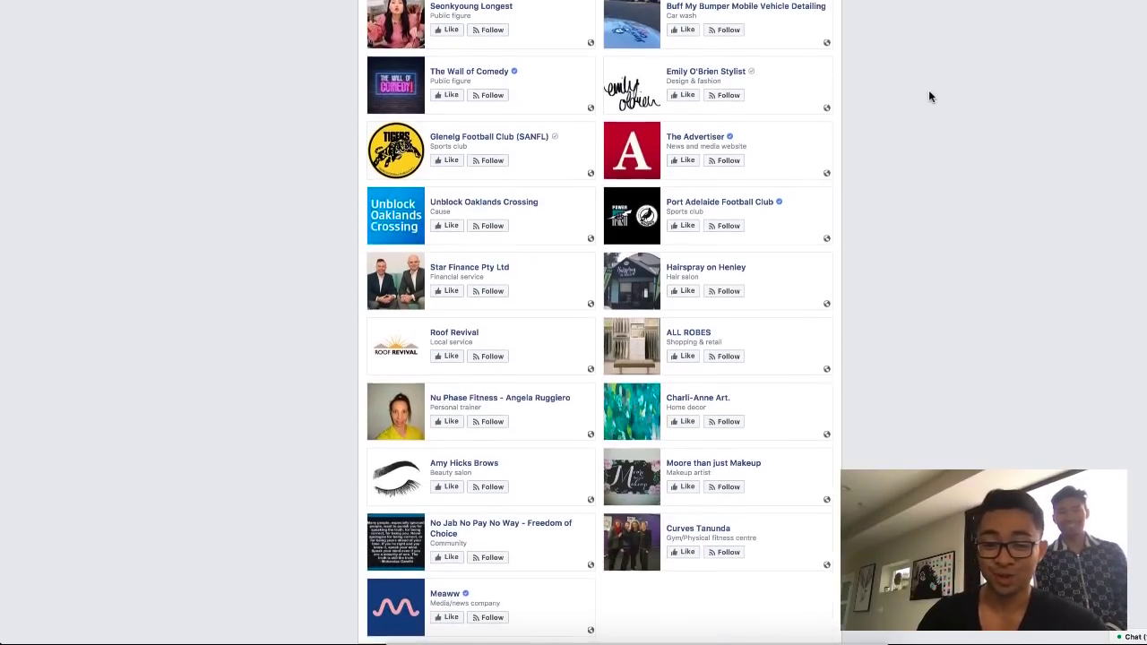
scroll(928, 89, "down", 4)
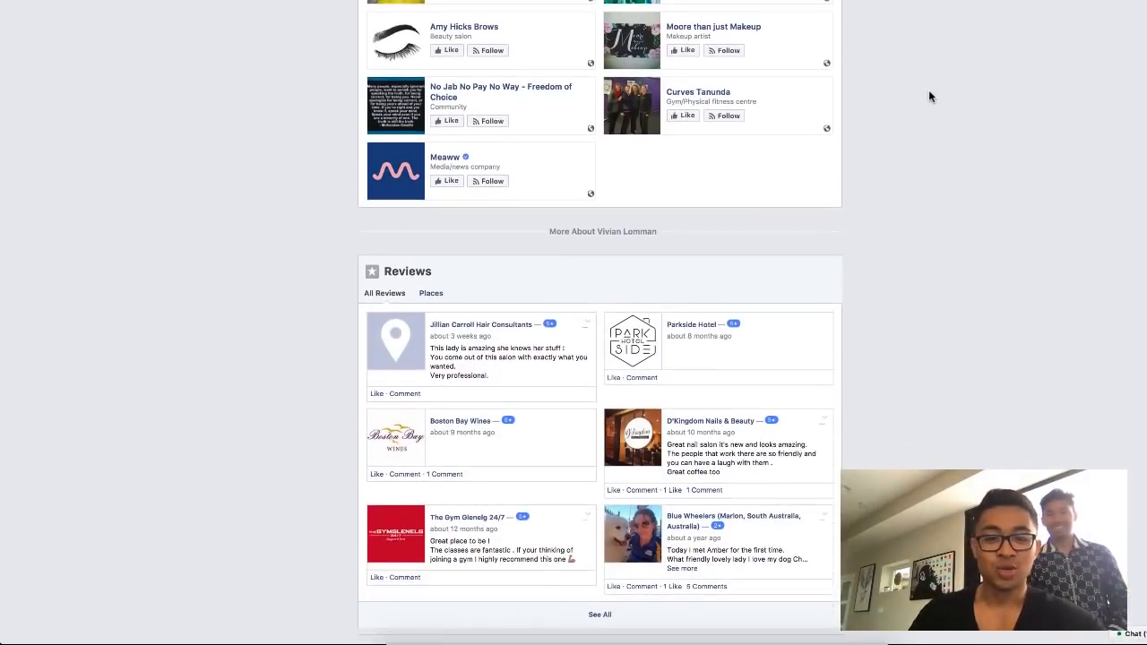
scroll(928, 89, "up", 5)
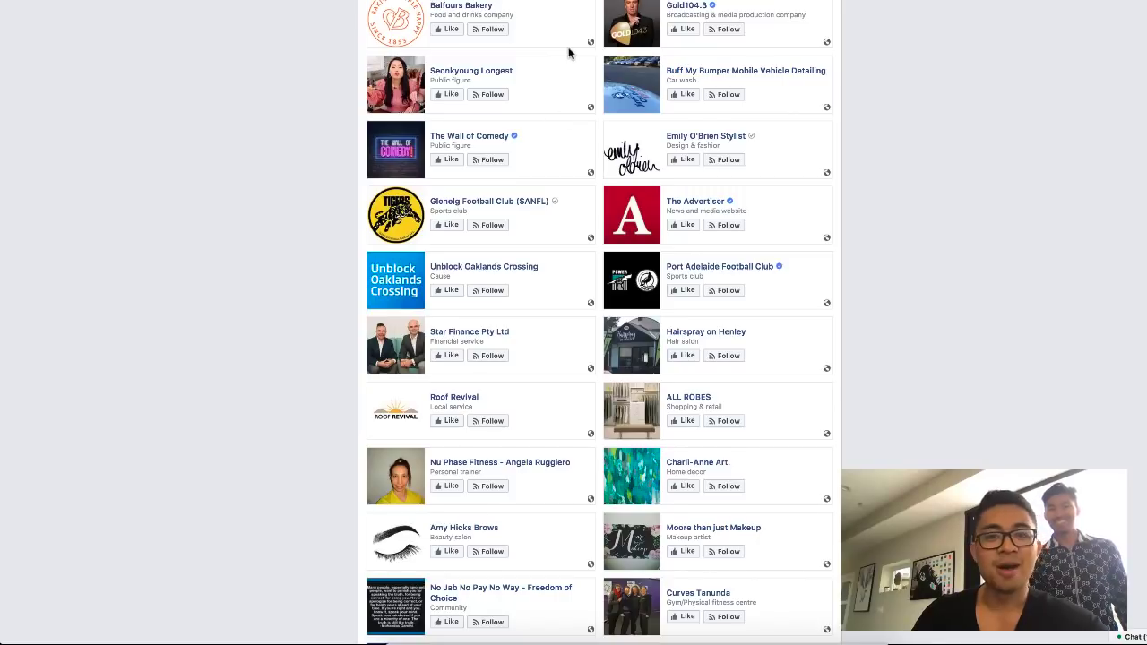
scroll(568, 52, "down", 2)
scroll(583, 56, "up", 1)
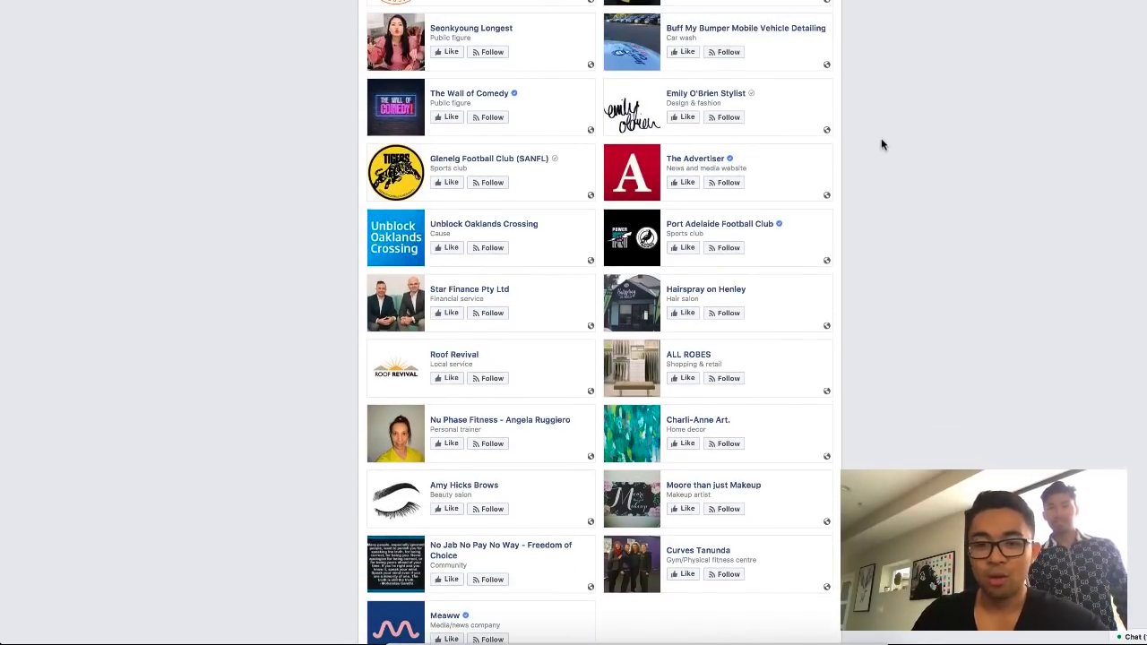
scroll(881, 144, "down", 1)
scroll(881, 144, "up", 1)
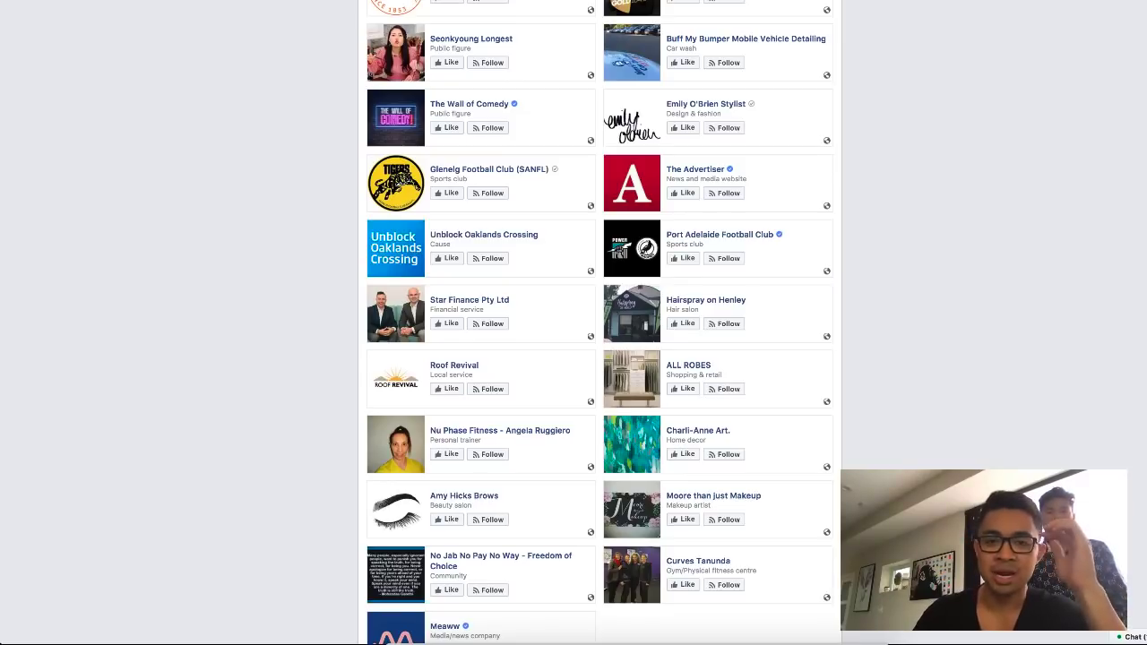
scroll(893, 117, "up", 1)
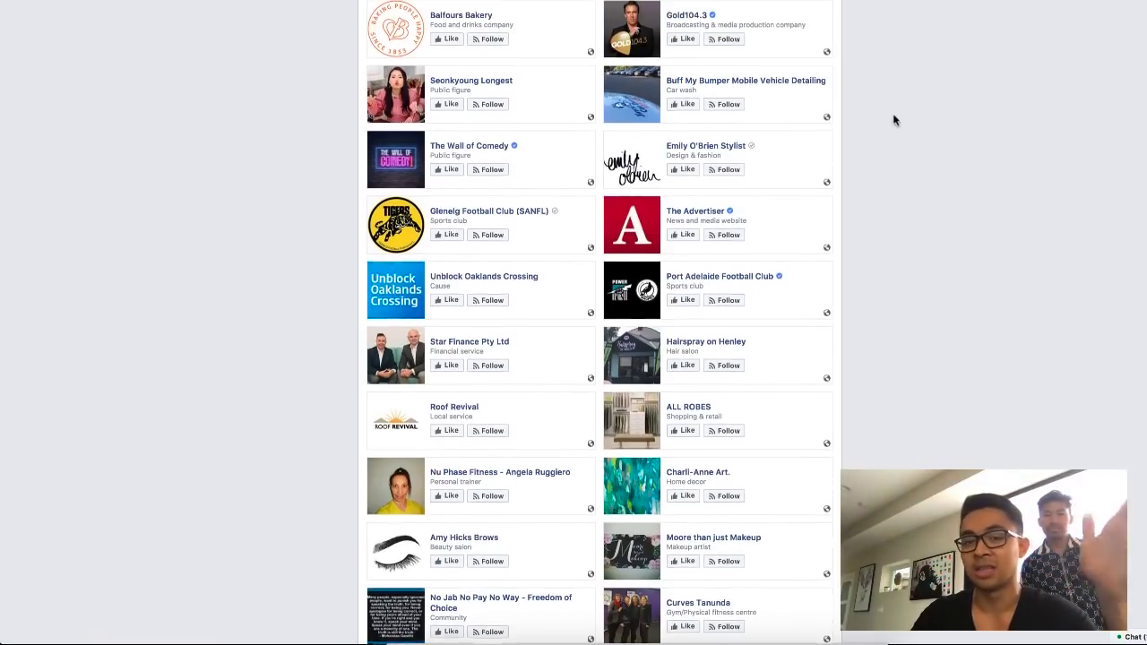
scroll(893, 120, "up", 6)
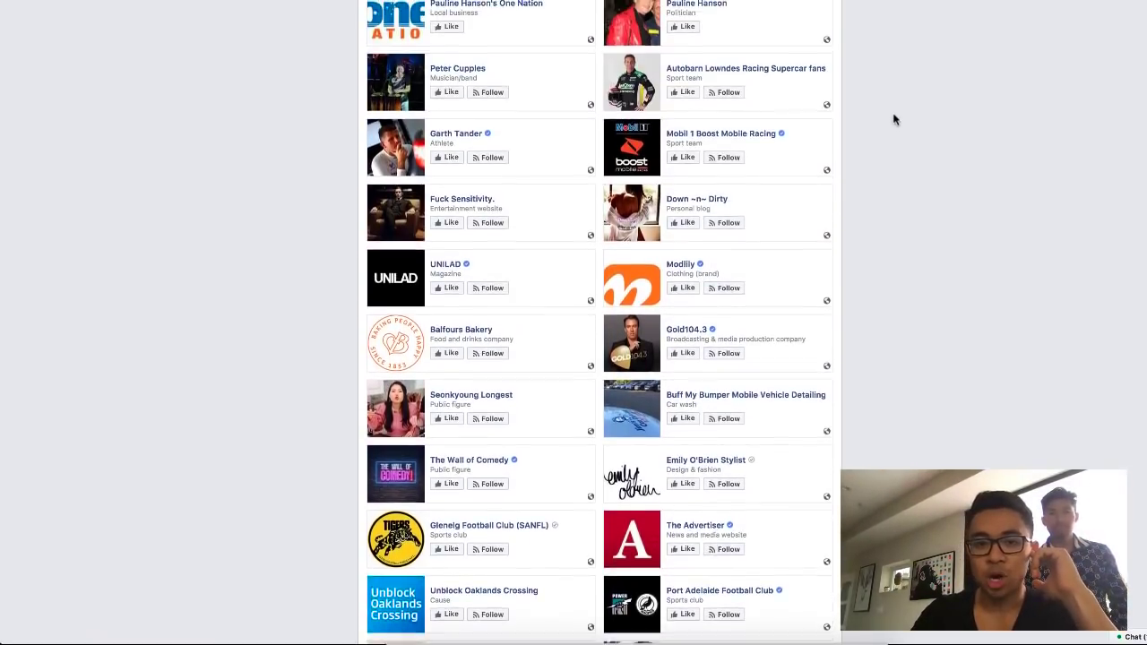
scroll(893, 120, "up", 7)
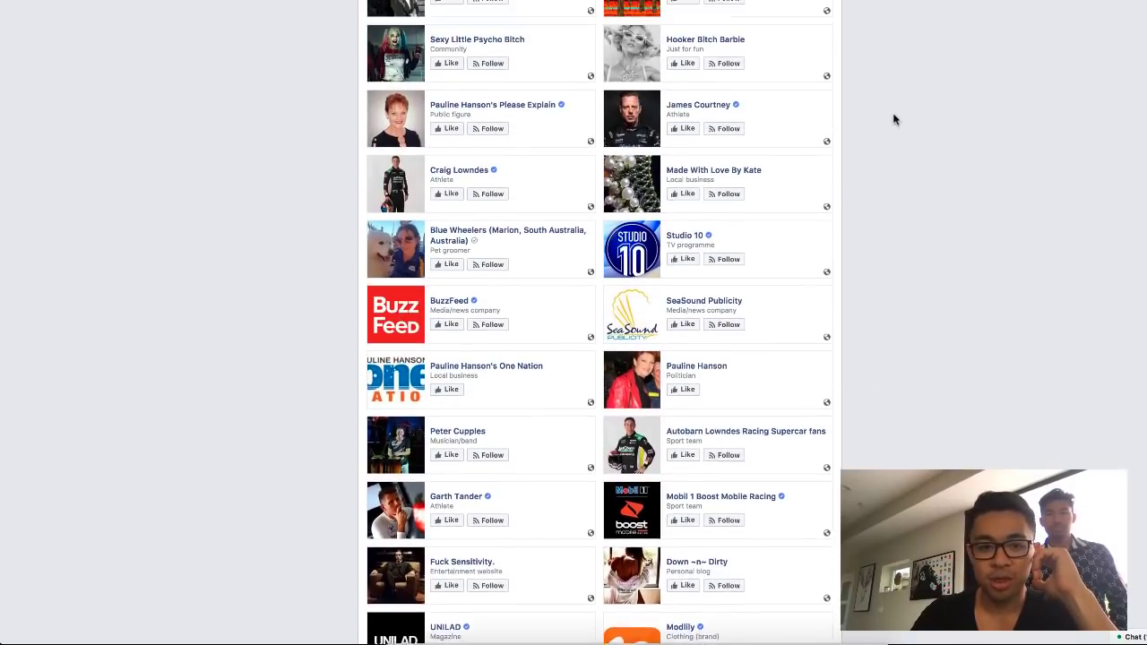
scroll(893, 117, "up", 3)
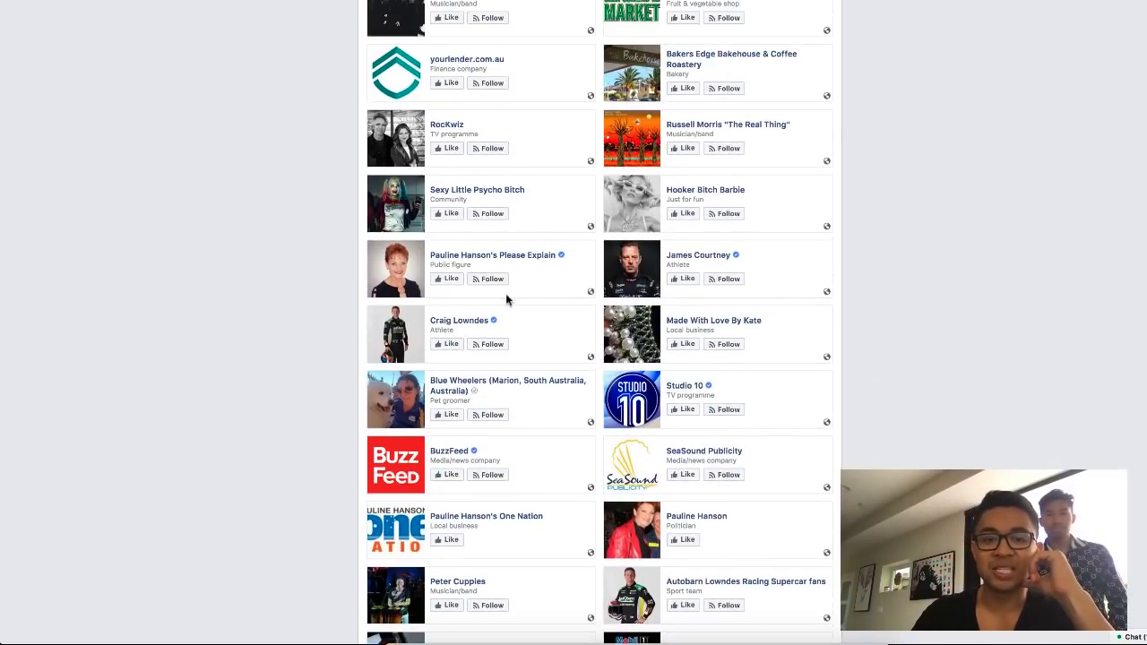
scroll(520, 364, "down", 1)
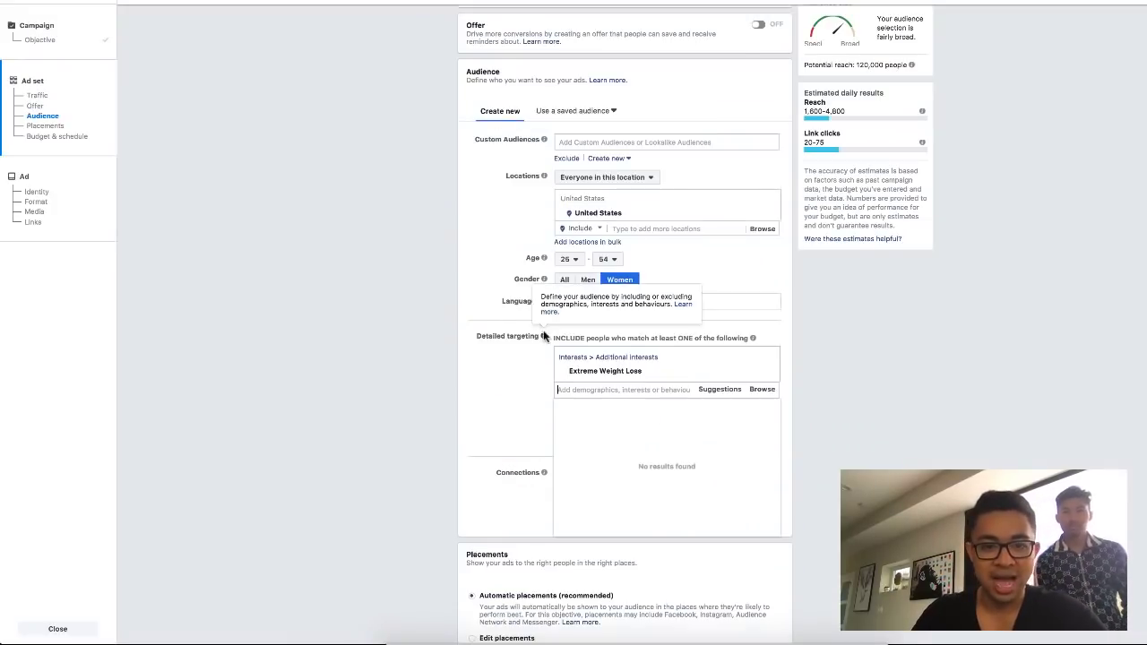
Switch to the ad set and replace the Extreme Weight Loss interest in its detailed targeting with Cats.
left_click(767, 374)
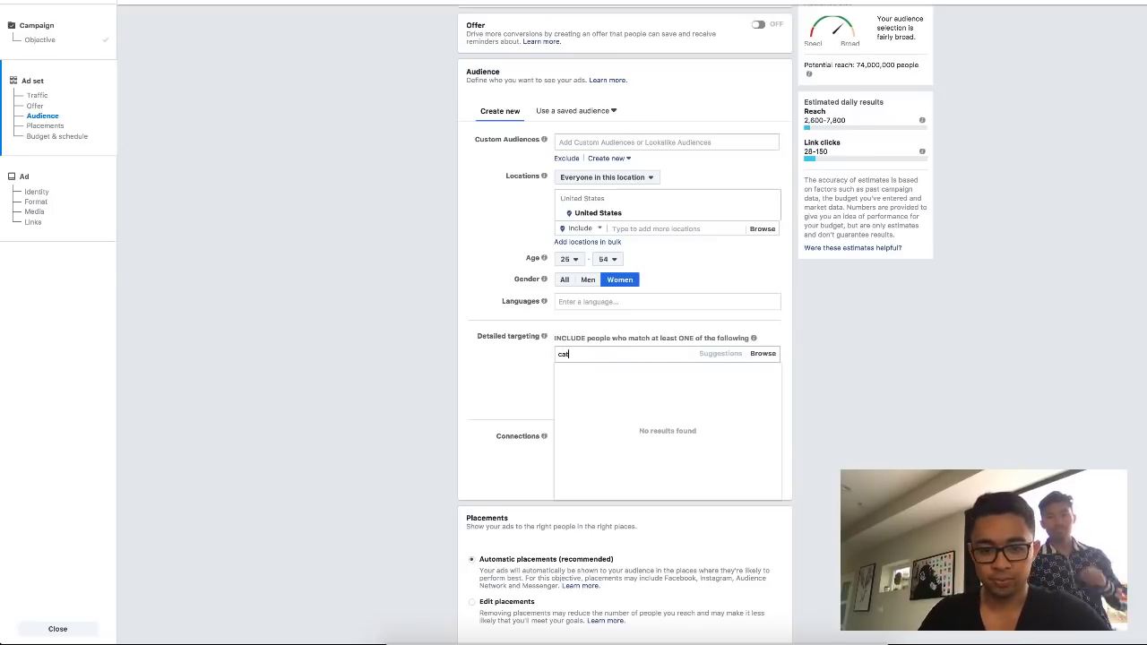
left_click(621, 375)
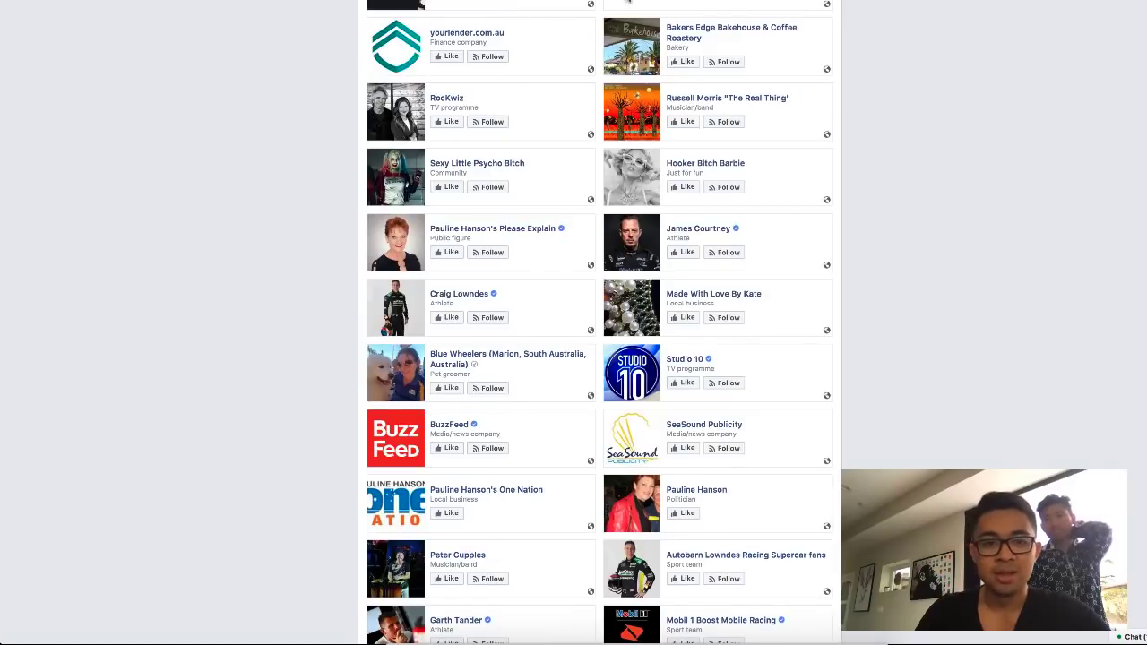
Return to the buyer's liked pages, find the skull-related communities and copy the page name "Skull Obsessed".
scroll(576, 220, "down", 3)
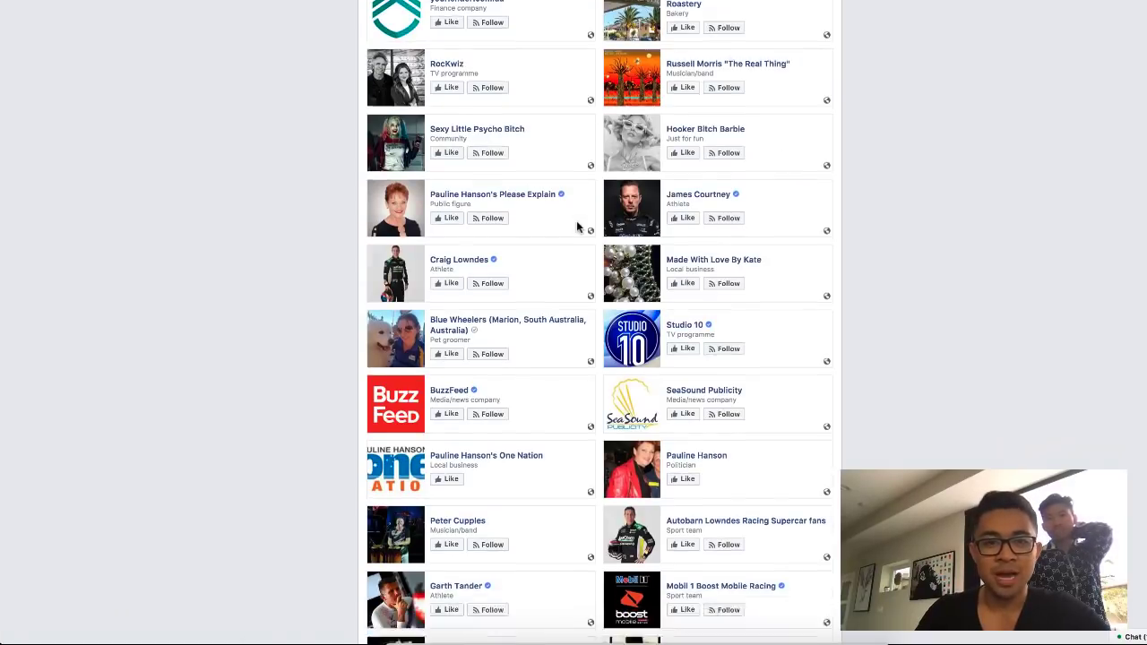
scroll(576, 220, "up", 3)
scroll(576, 224, "up", 8)
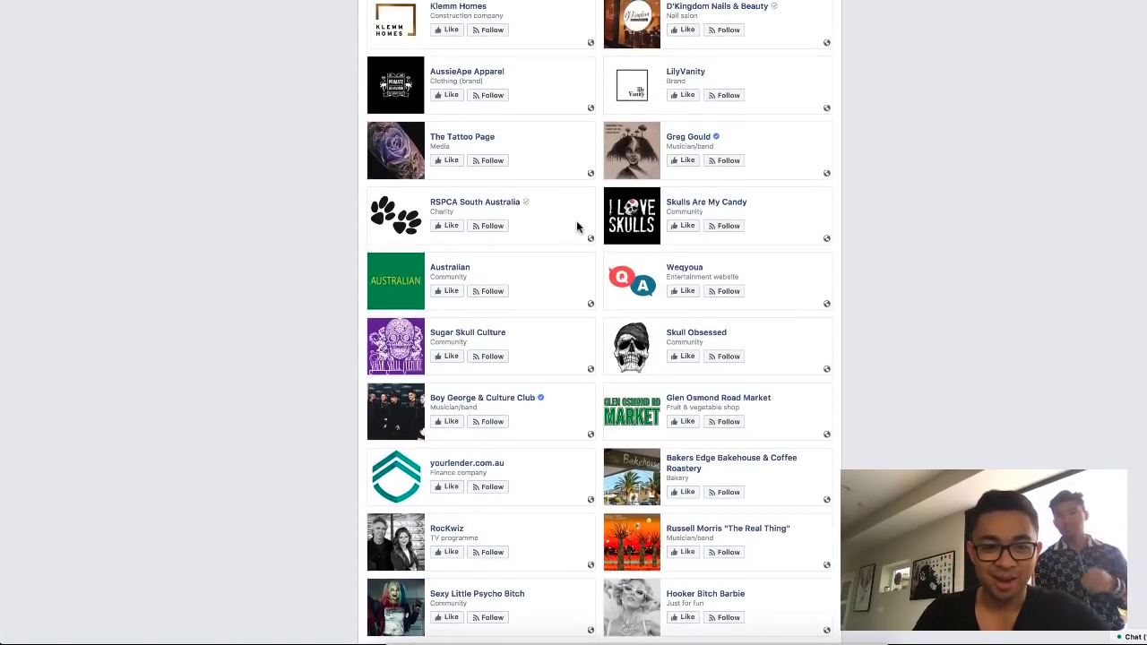
scroll(576, 227, "up", 4)
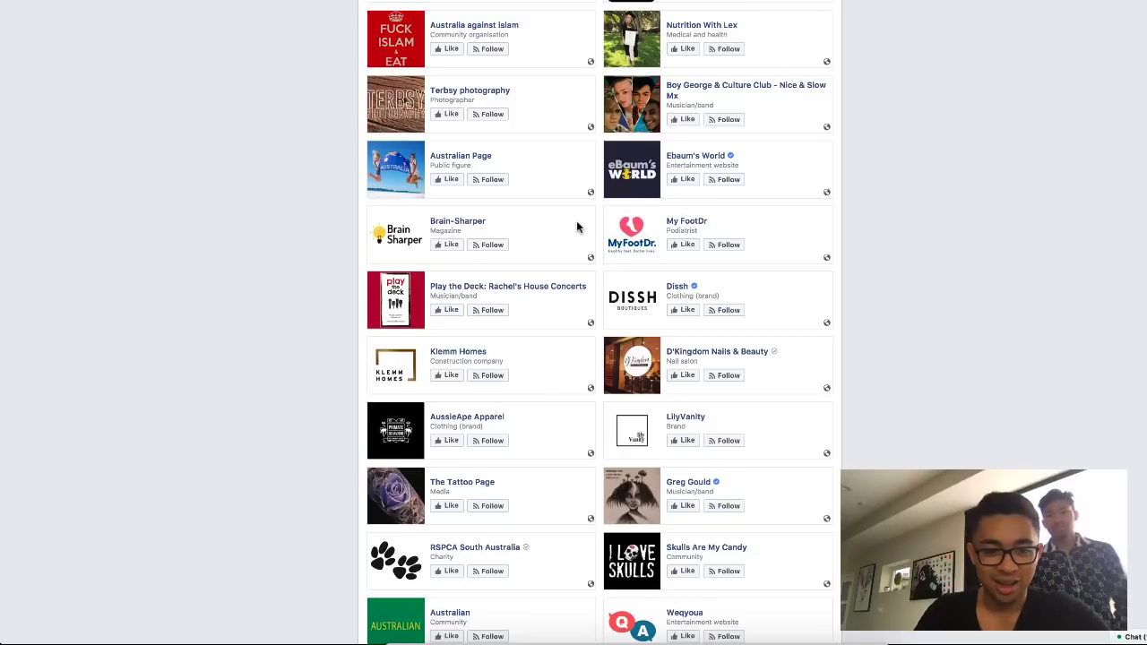
scroll(576, 227, "up", 3)
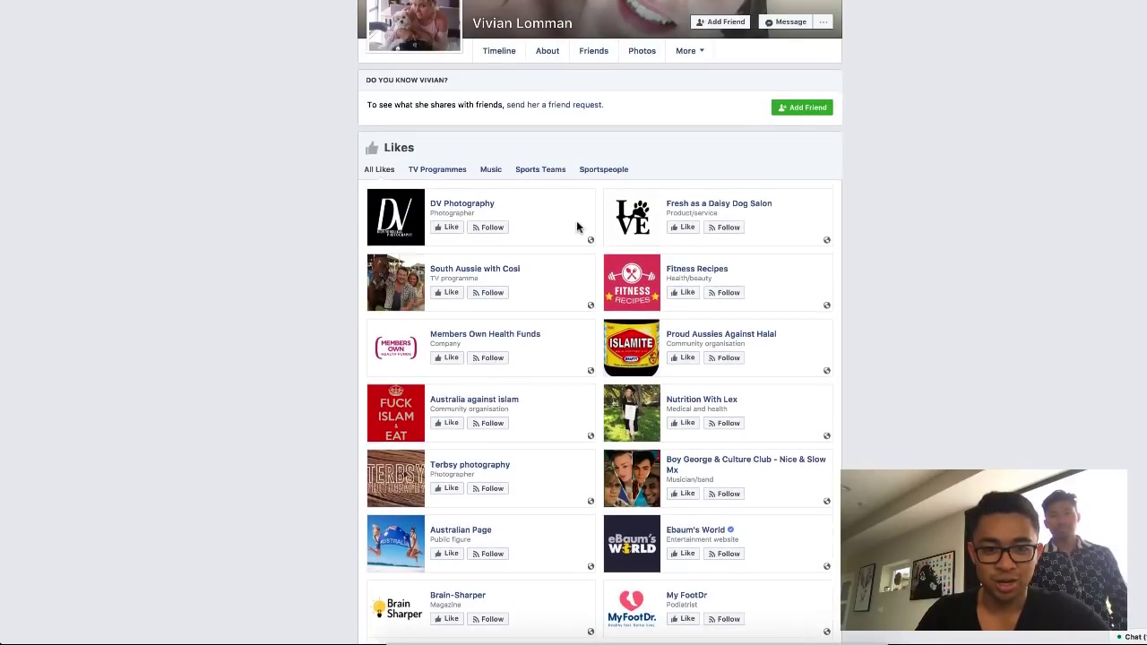
scroll(576, 227, "down", 4)
scroll(602, 269, "down", 3)
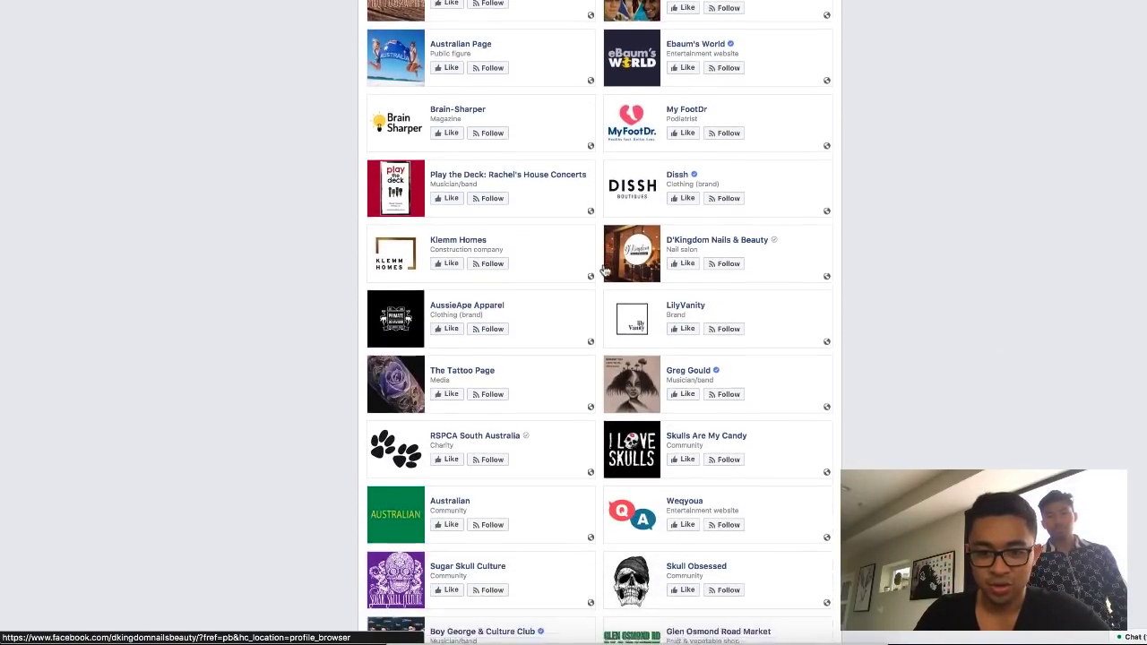
scroll(605, 268, "down", 1)
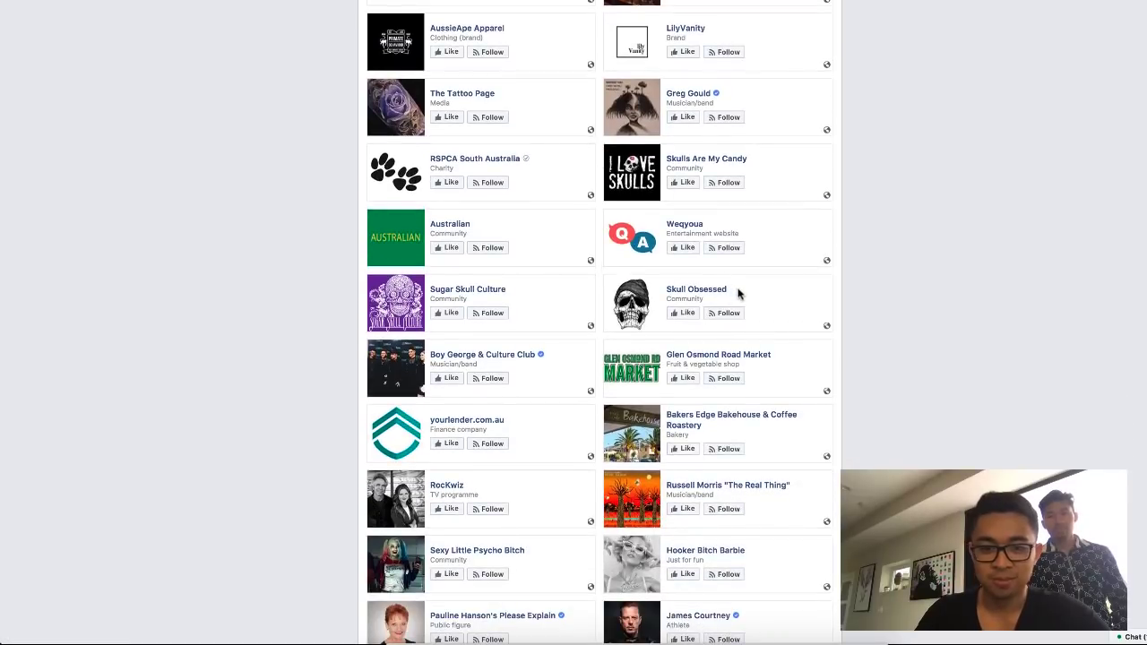
left_click_drag(742, 295, 668, 294)
key("super+c")
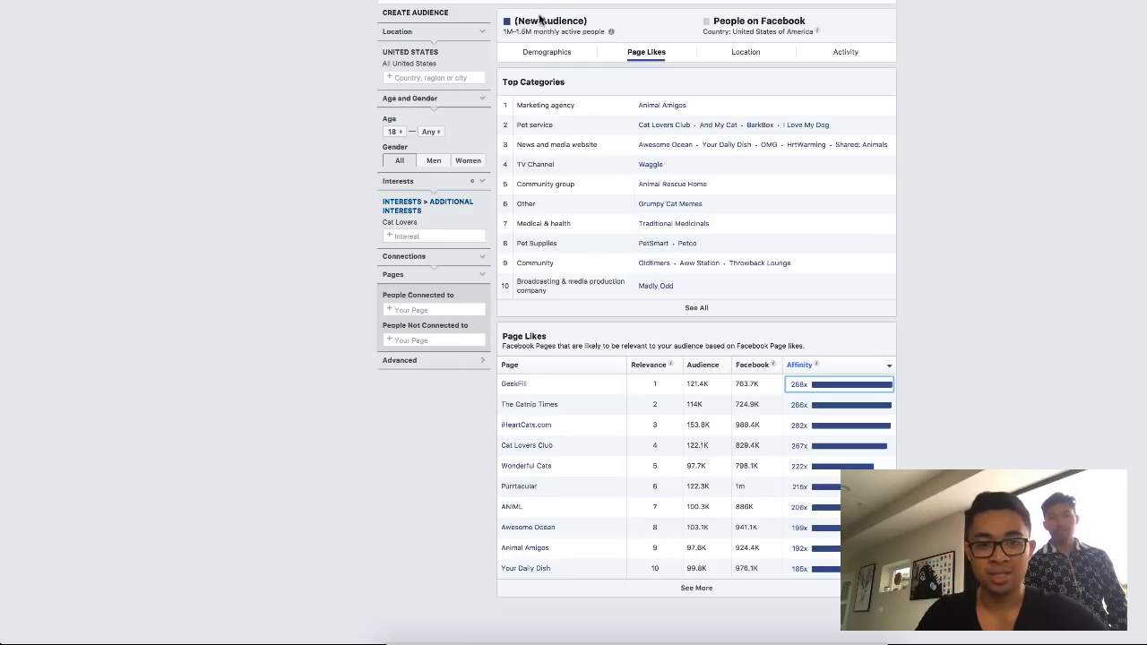
In Audience Insights, remove the Cat Lovers interest, look up "Skull Obsessed" and choose the suggested Obsessed With Skulls interest.
left_click(474, 220)
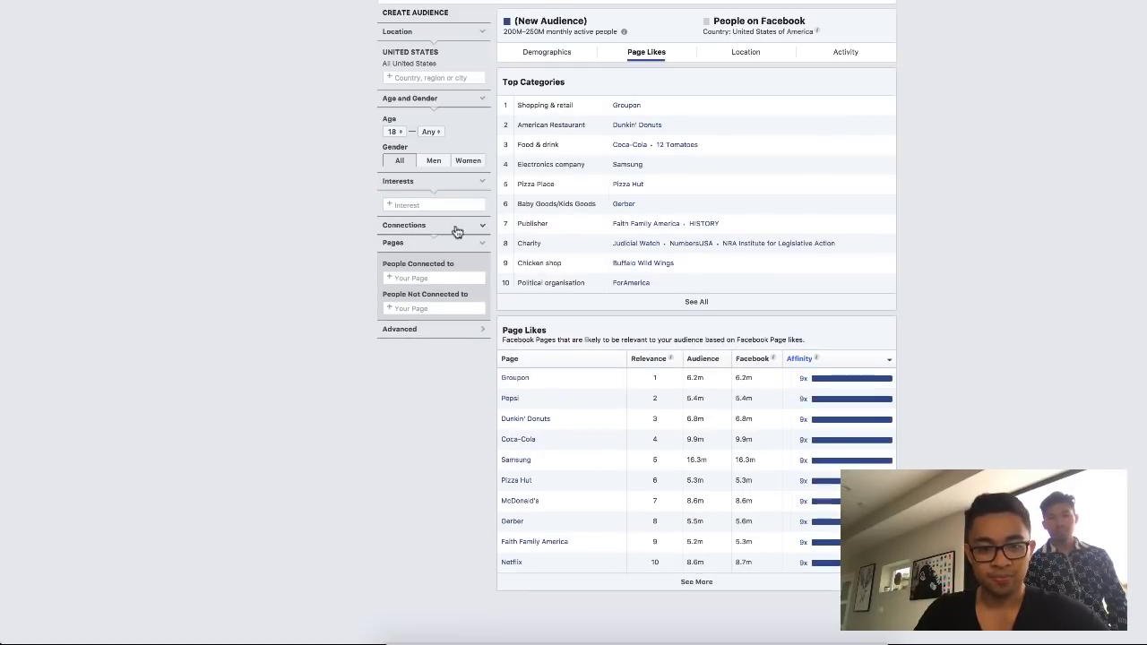
left_click(425, 203)
key("super+v")
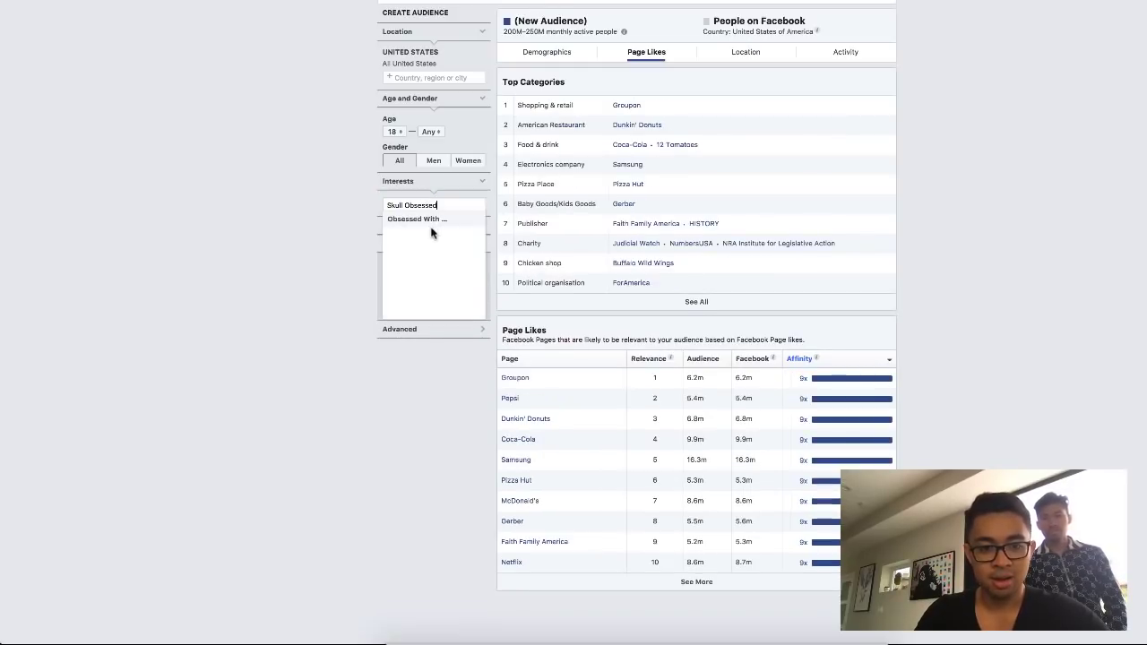
left_click(428, 222)
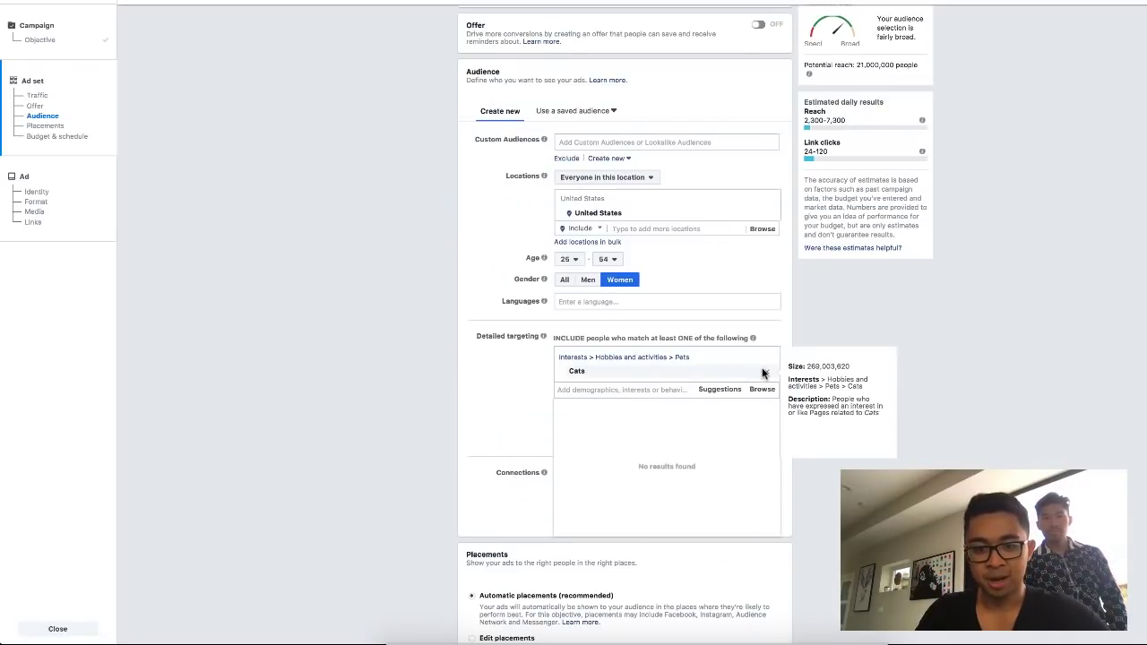
In the ad set's detailed targeting, replace the Cats interest with Obsessed With Skulls, using "Skull Obsessed" as the search text.
left_click(767, 376)
left_click(618, 355)
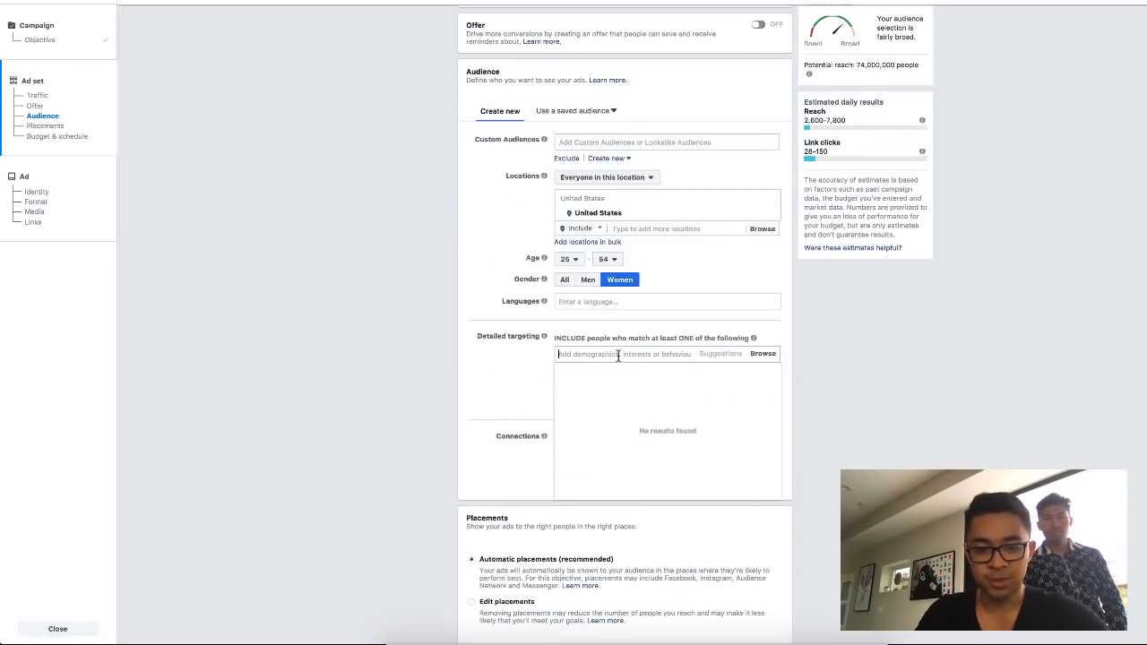
key("super+v")
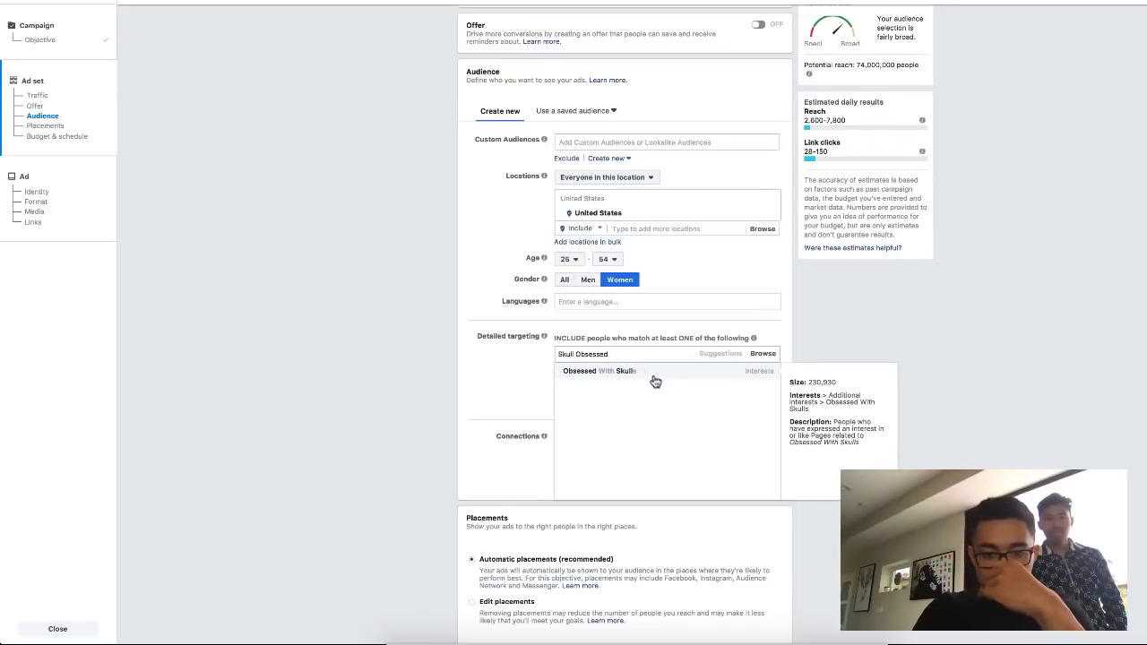
left_click(635, 373)
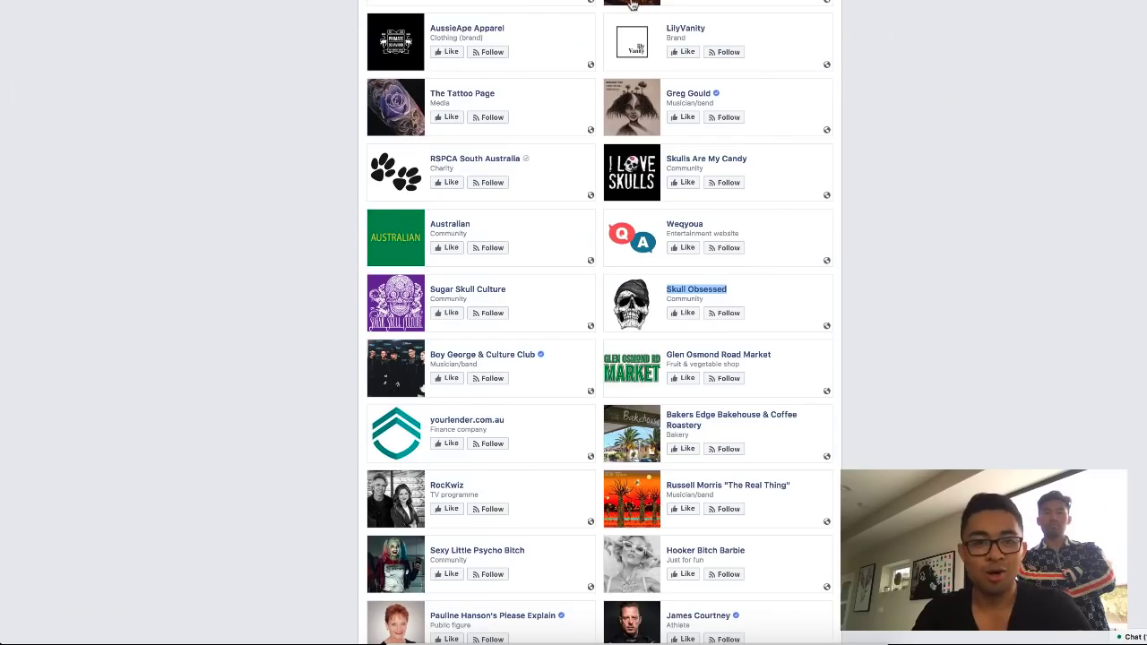
Go back to the buyer's liked pages and select the page name "Sugar Skull Culture".
scroll(587, 125, "down", 2)
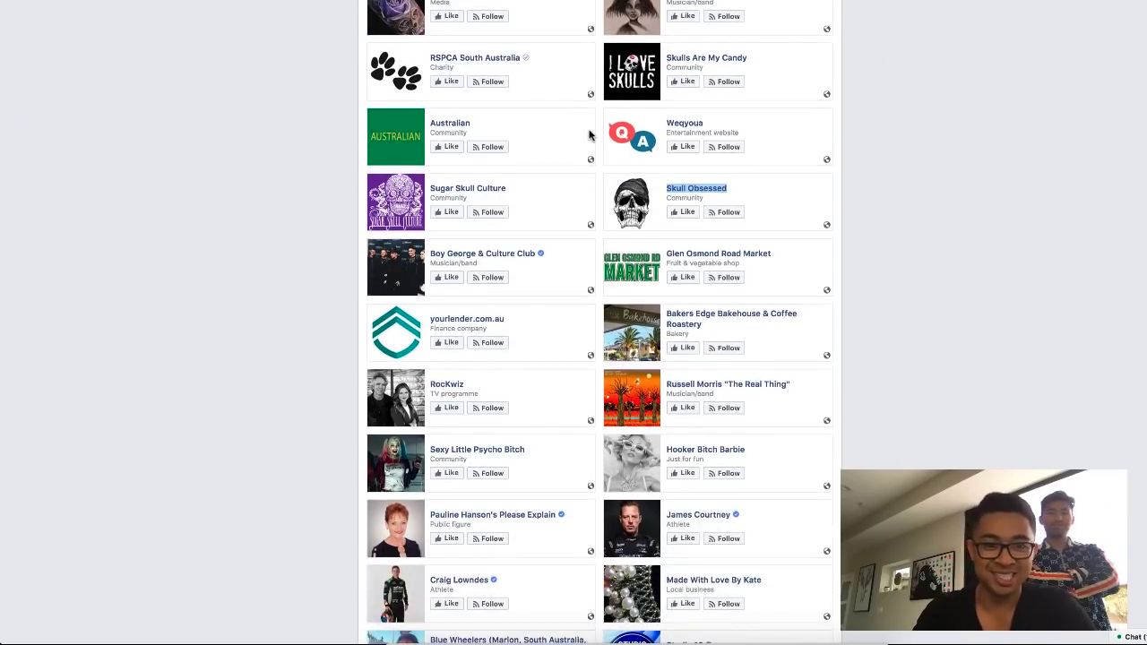
scroll(589, 135, "down", 1)
scroll(527, 304, "down", 1)
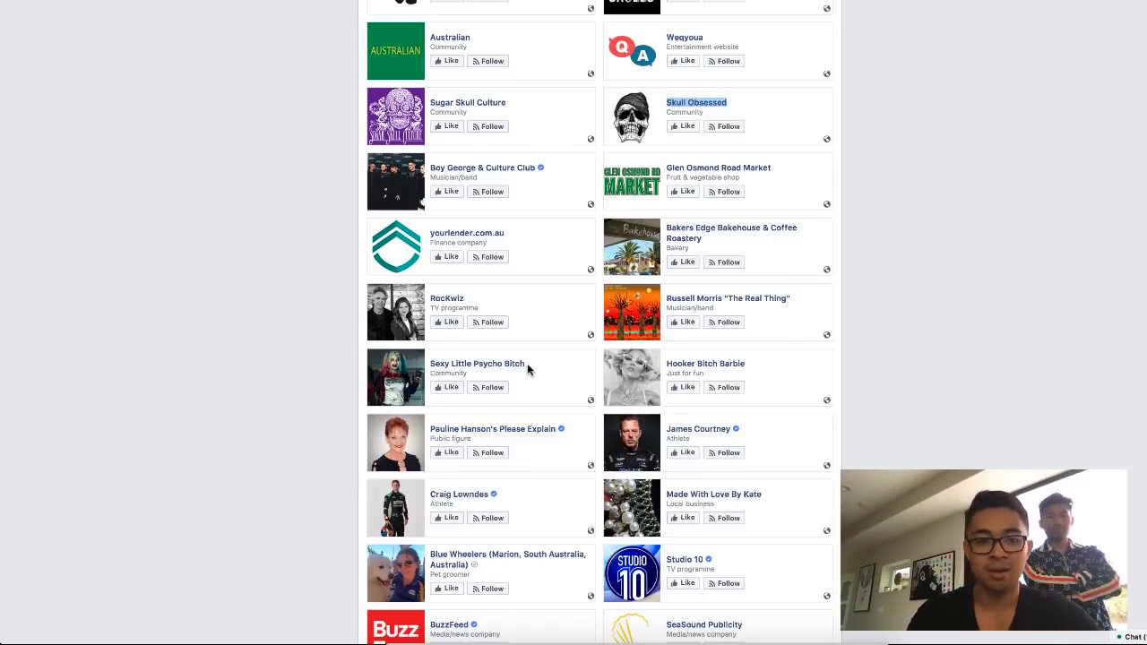
left_click_drag(522, 110, 431, 107)
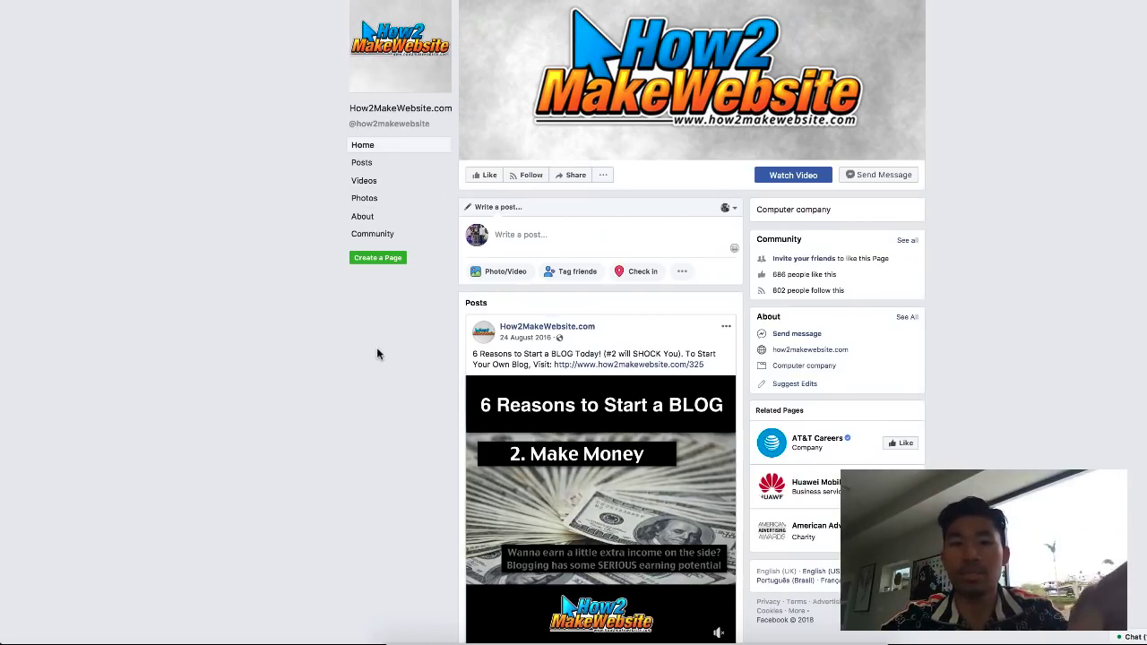
Examine the views, reactions, shares and comment count of How2MakeWebsite.com's "6 Reasons to Start a BLOG Today!" video post.
scroll(400, 339, "down", 3)
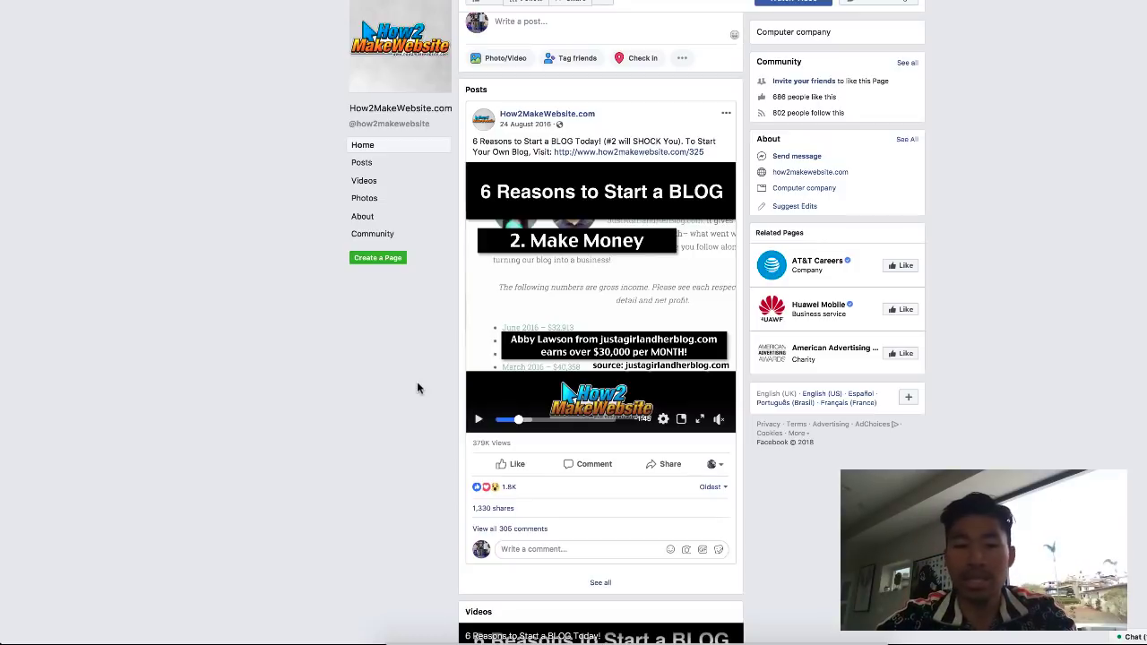
scroll(421, 394, "down", 1)
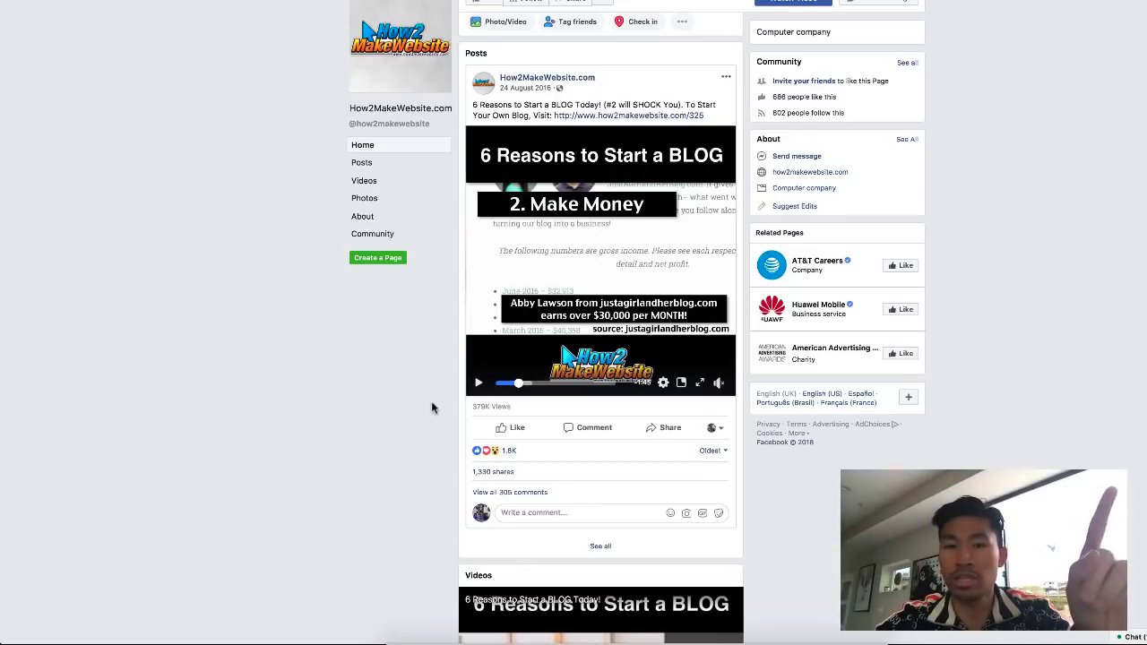
scroll(431, 400, "up", 1)
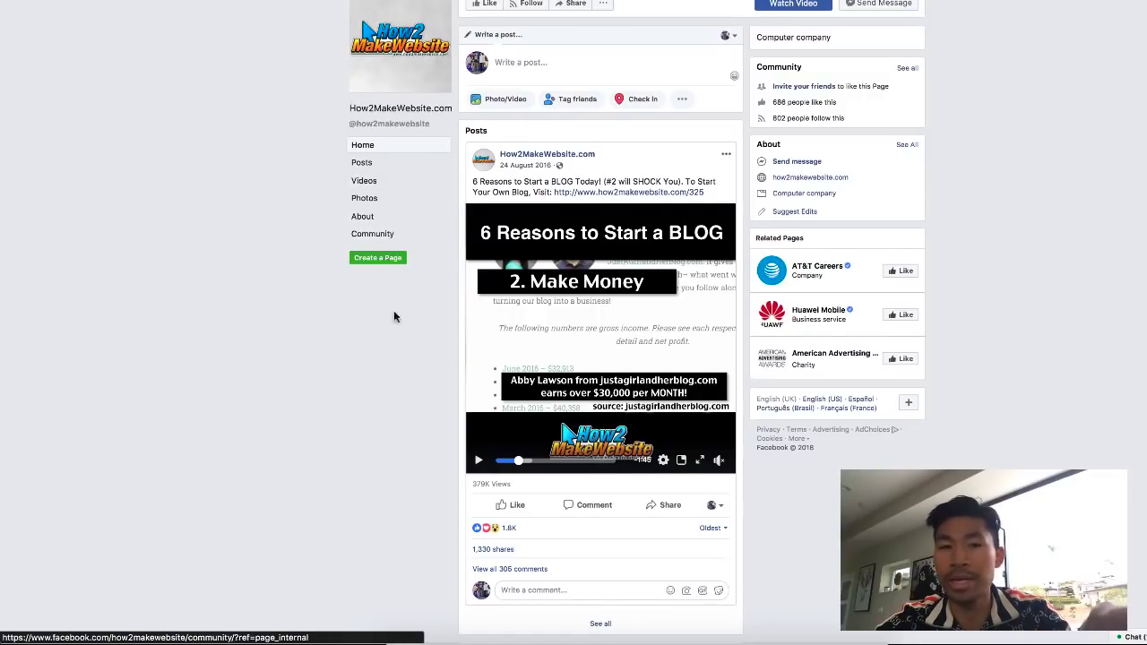
scroll(401, 339, "down", 1)
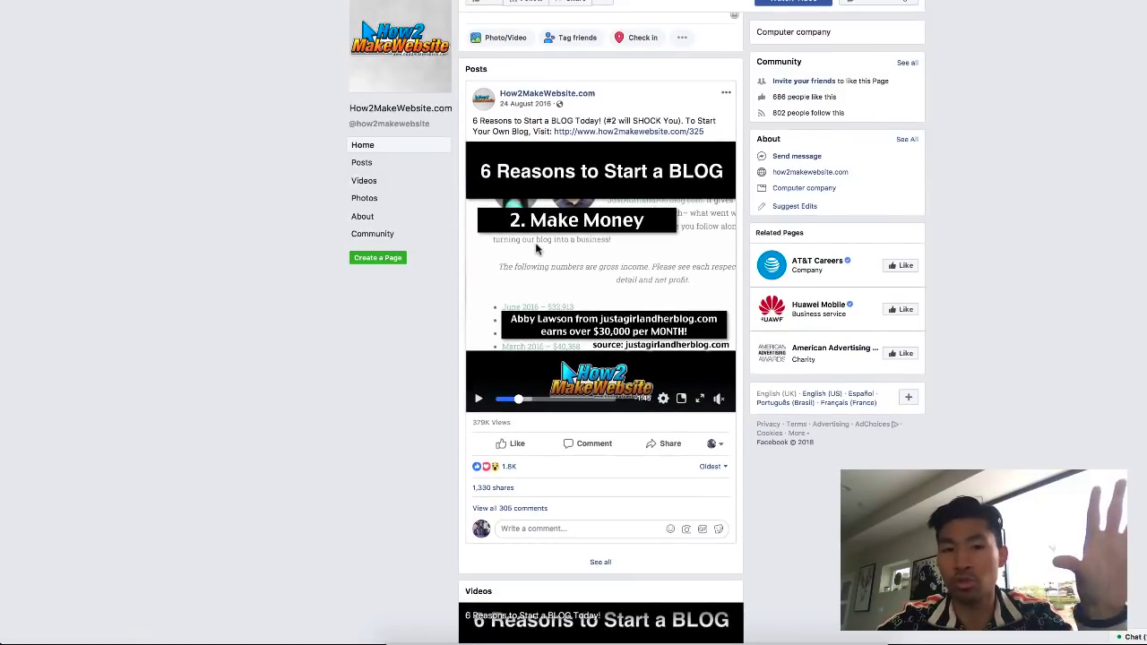
scroll(413, 349, "down", 1)
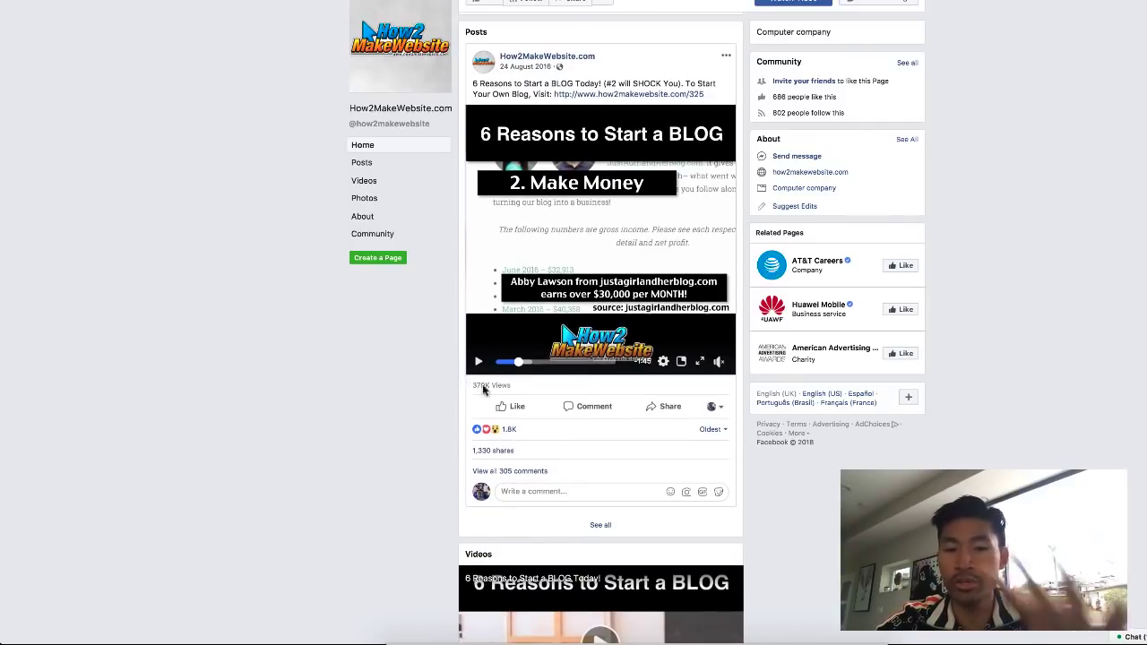
scroll(448, 380, "down", 1)
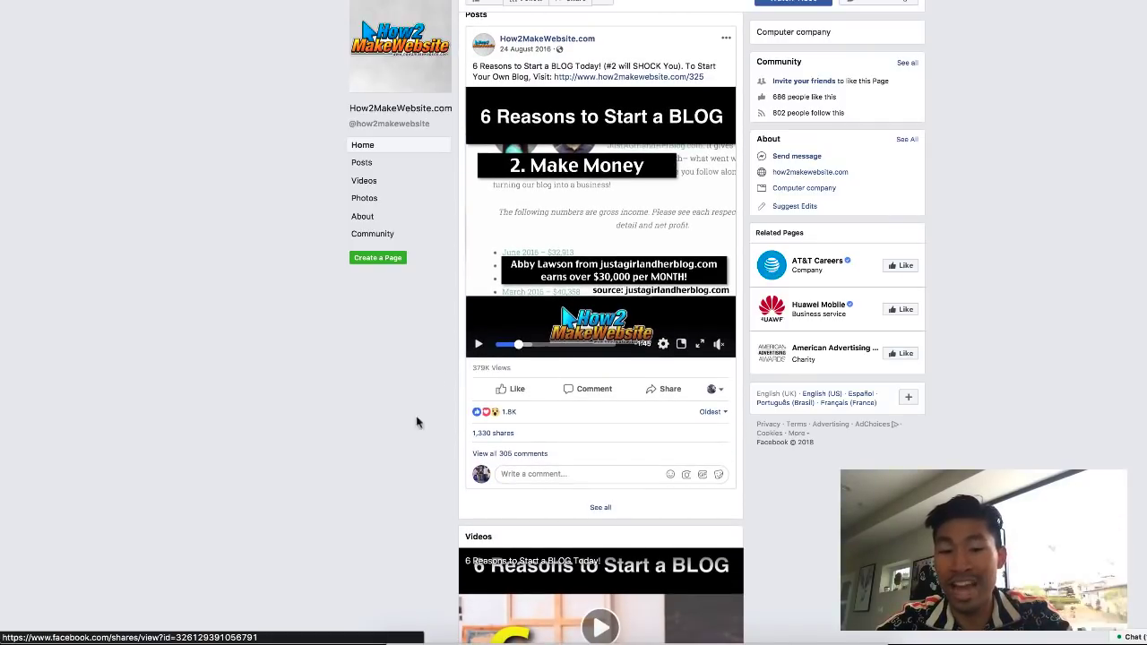
Expand the comments on the "6 Reasons to Start a BLOG Today!" post and look over them together with the video.
left_click(503, 454)
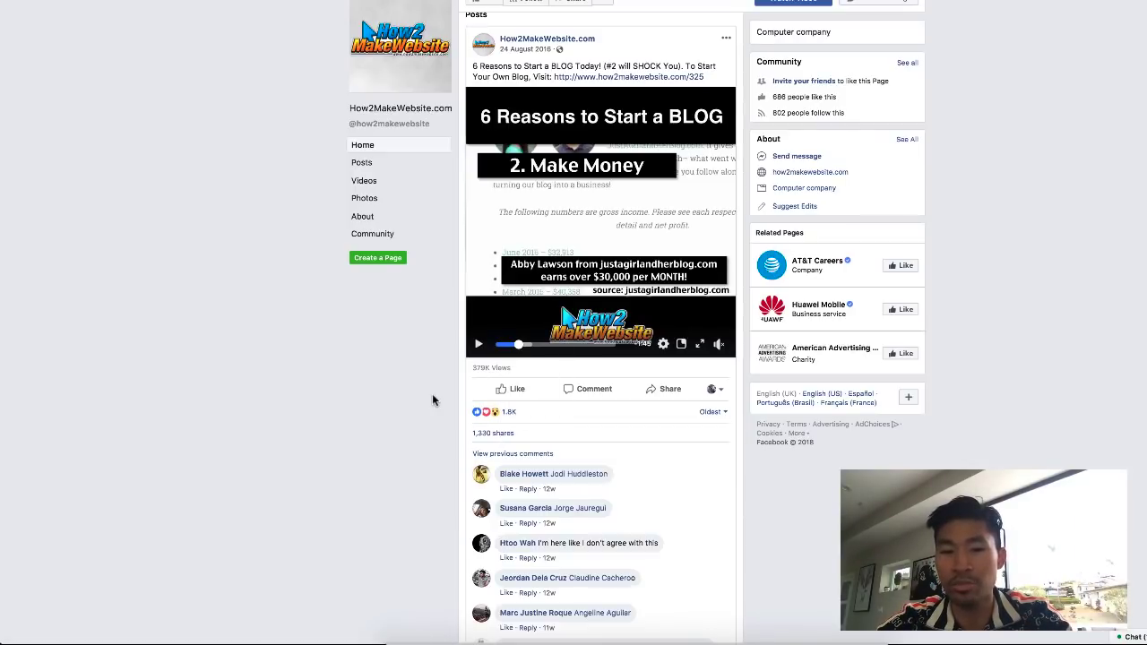
scroll(432, 399, "down", 2)
scroll(432, 400, "up", 3)
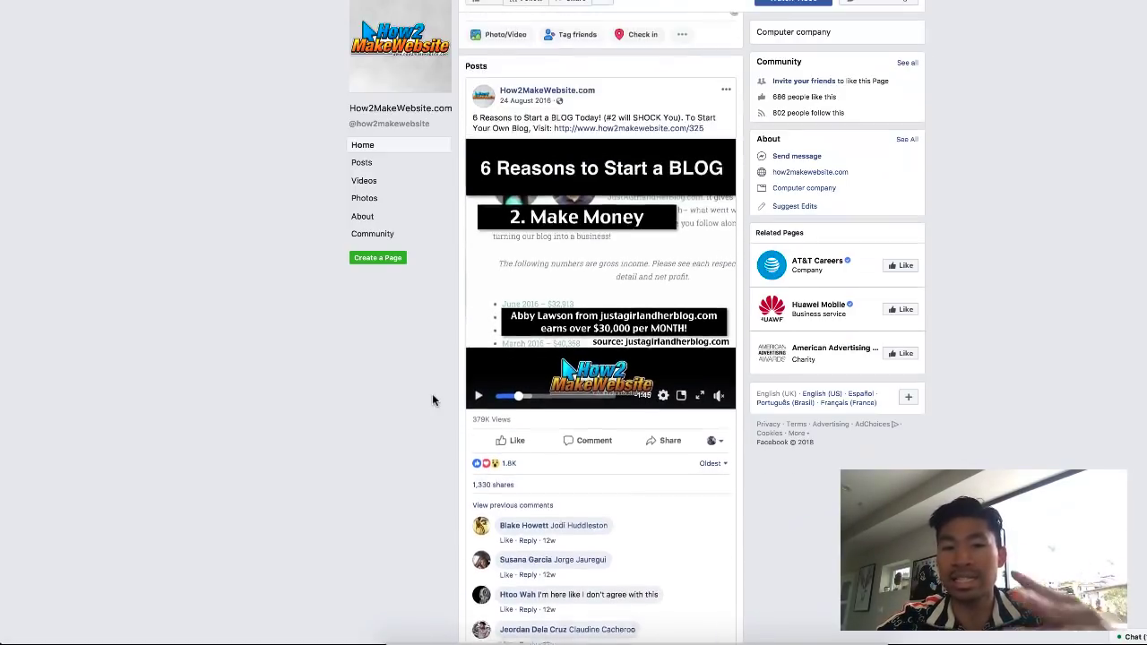
scroll(432, 398, "up", 1)
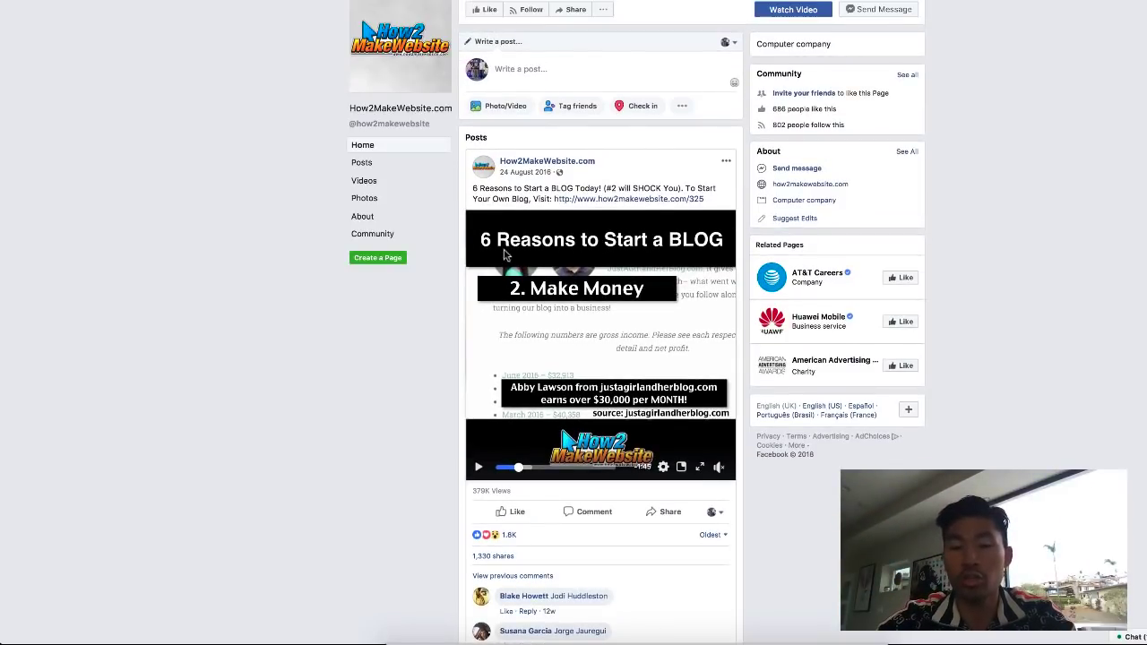
scroll(446, 296, "down", 1)
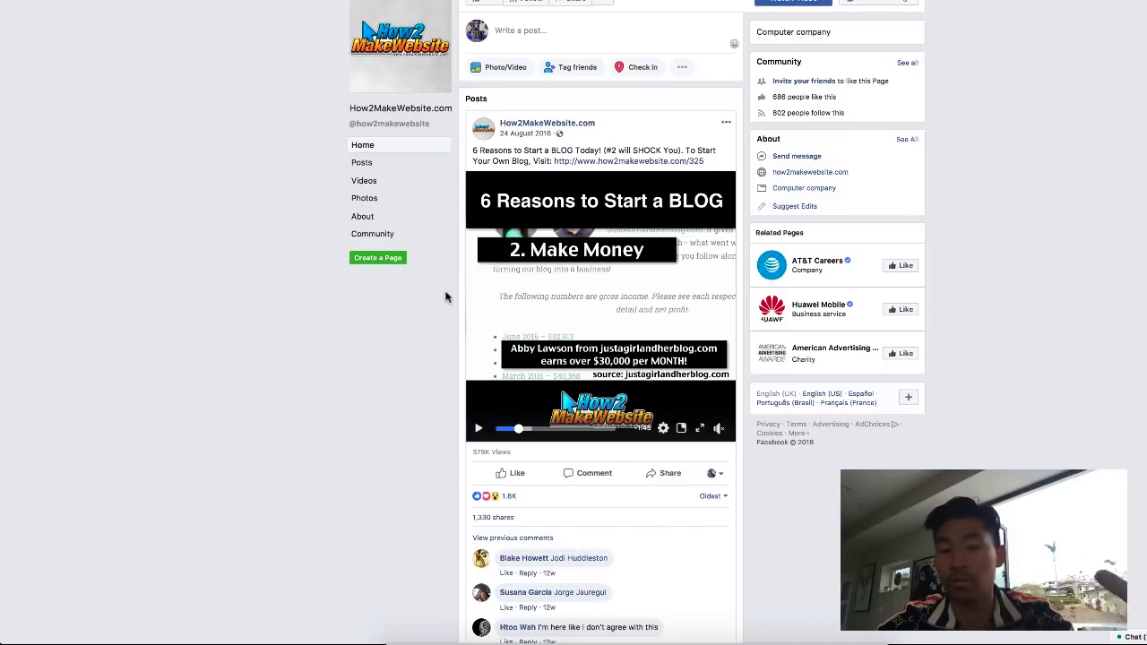